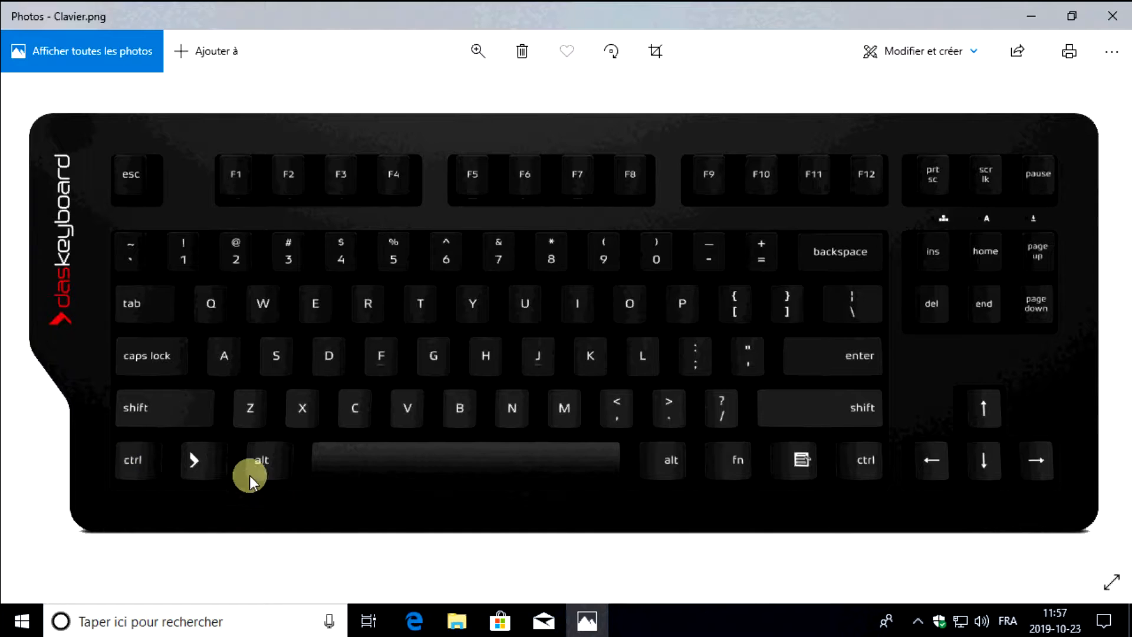
Close the keyboard picture Clavier.png to return to the desktop
left_click(1112, 16)
left_click_drag(55, 224, 54, 32)
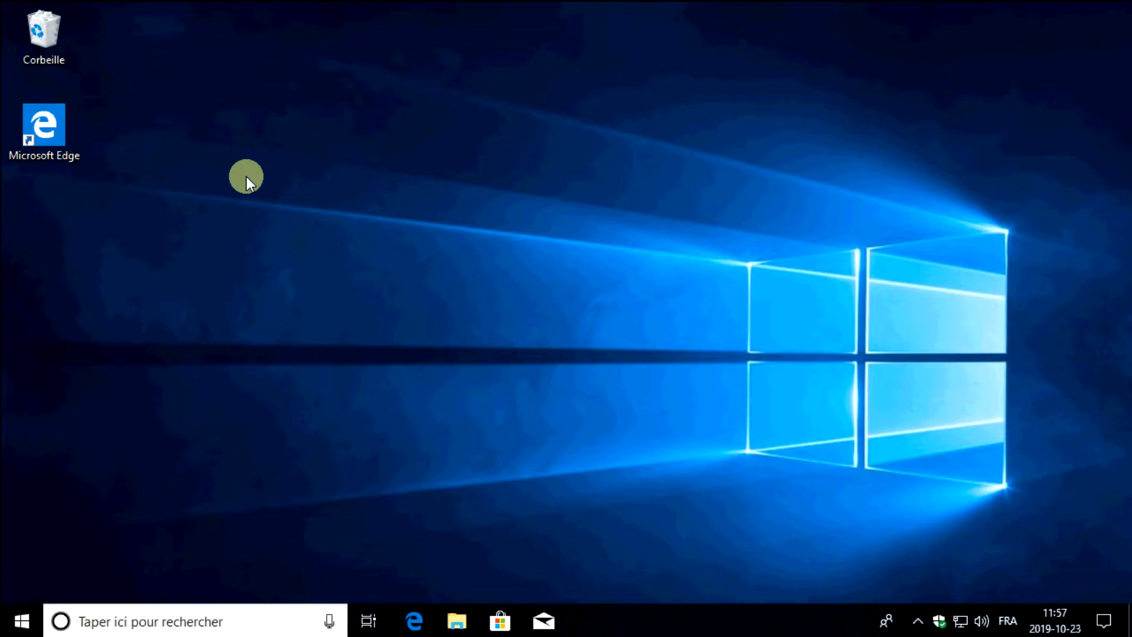
left_click_drag(328, 178, 825, 330)
left_click_drag(347, 129, 894, 491)
Open Paint, paste the captured desktop screenshot onto the canvas, and look through the available save formats
left_click(17, 622)
type("p")
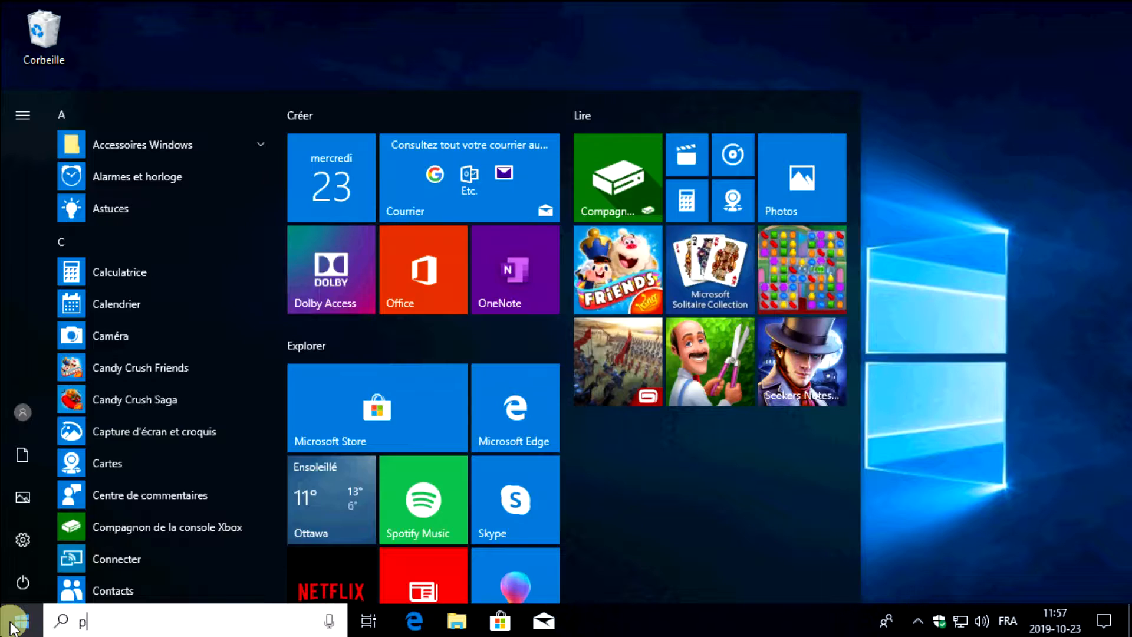
type("aint")
key("Return")
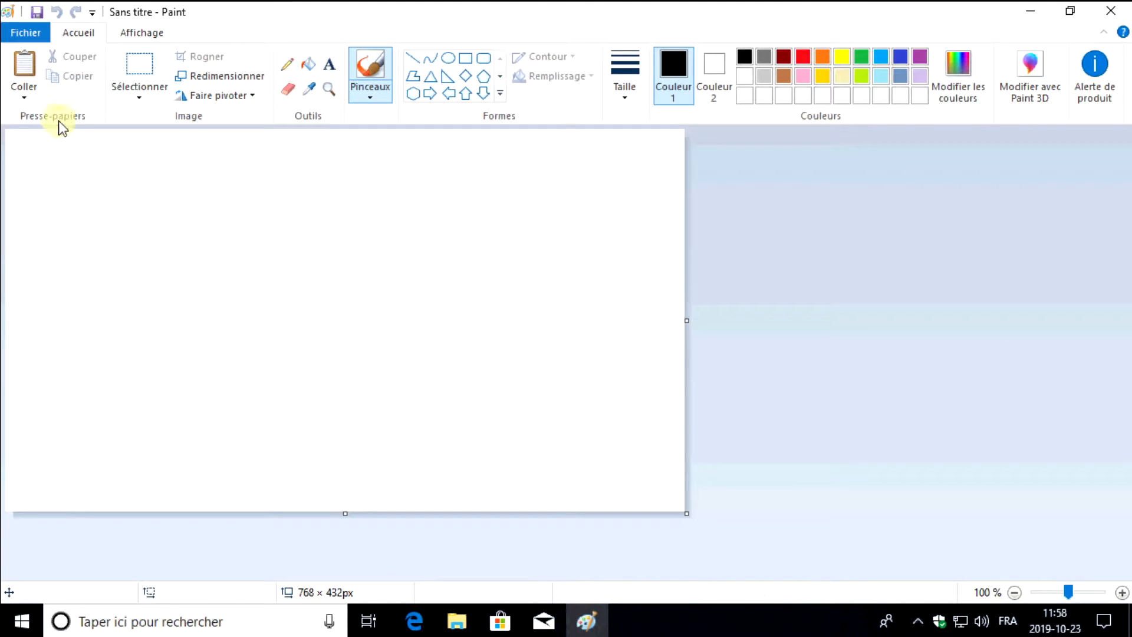
left_click(26, 66)
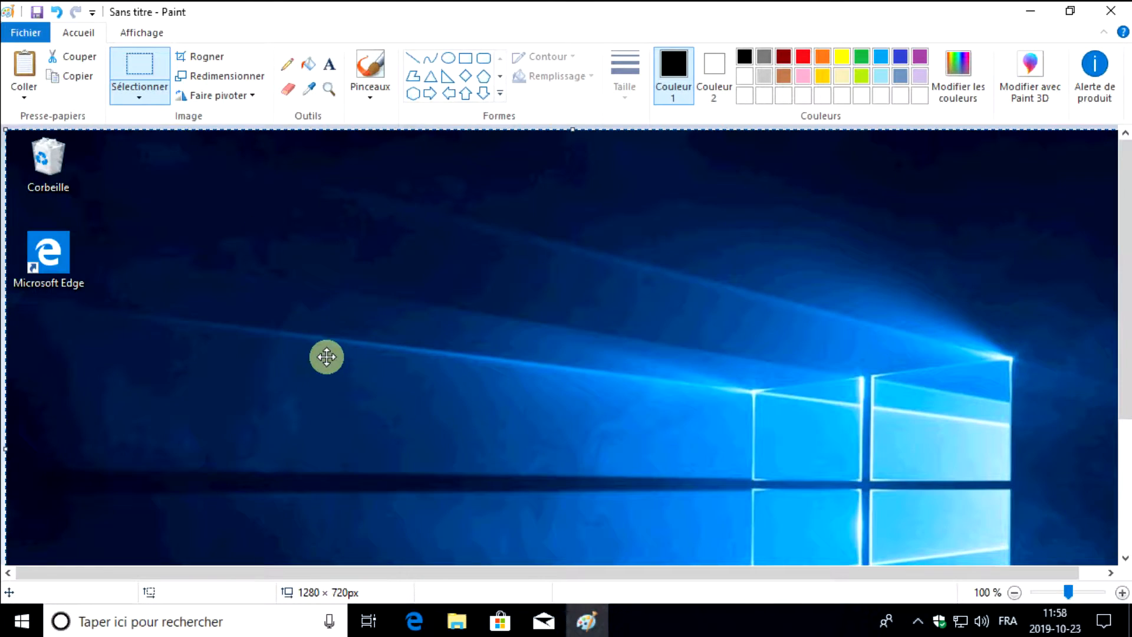
left_click(1014, 591)
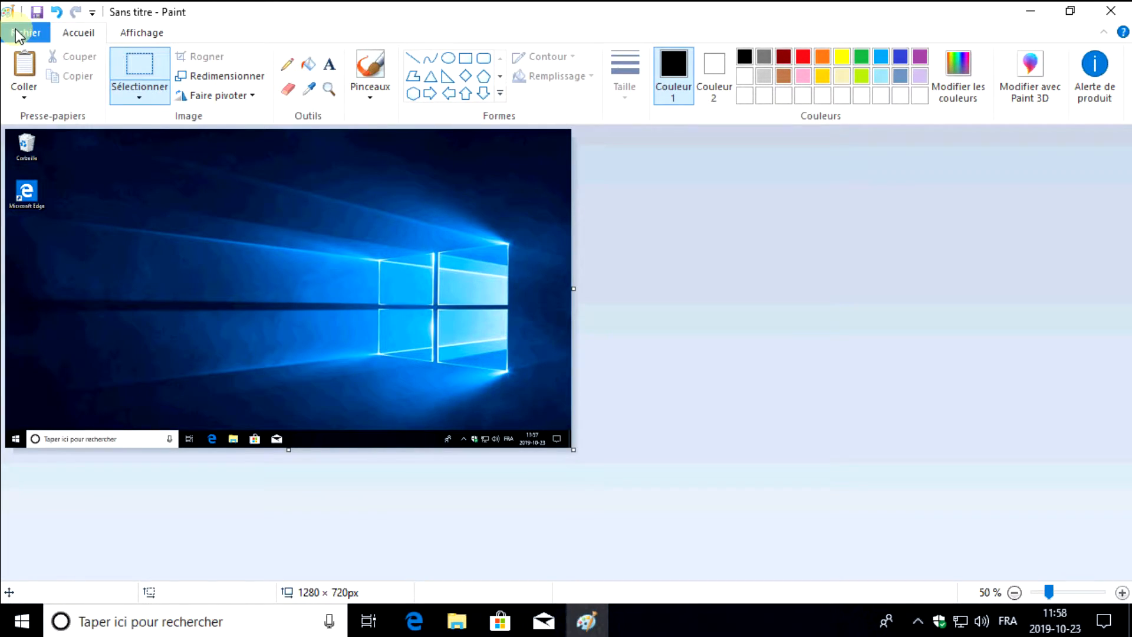
left_click(34, 32)
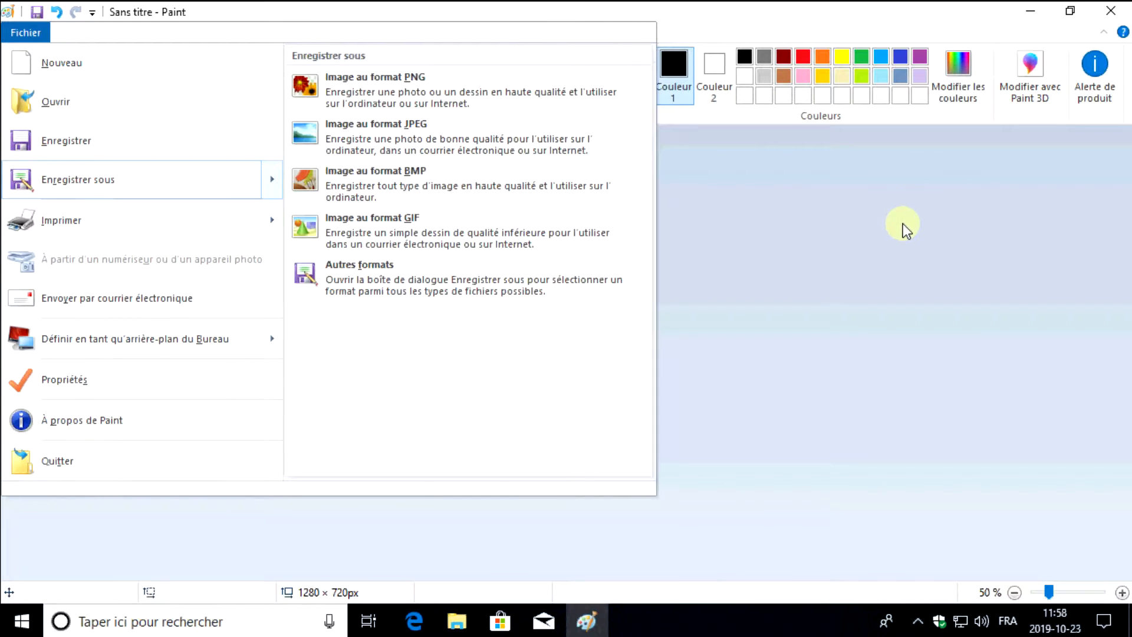
left_click(676, 319)
Move two rectangular areas within the pasted screenshot, and close Paint without saving
left_click_drag(121, 207, 382, 359)
left_click_drag(273, 289, 349, 305)
left_click(398, 186)
left_click_drag(332, 169, 566, 354)
left_click_drag(487, 288, 443, 308)
left_click(1110, 11)
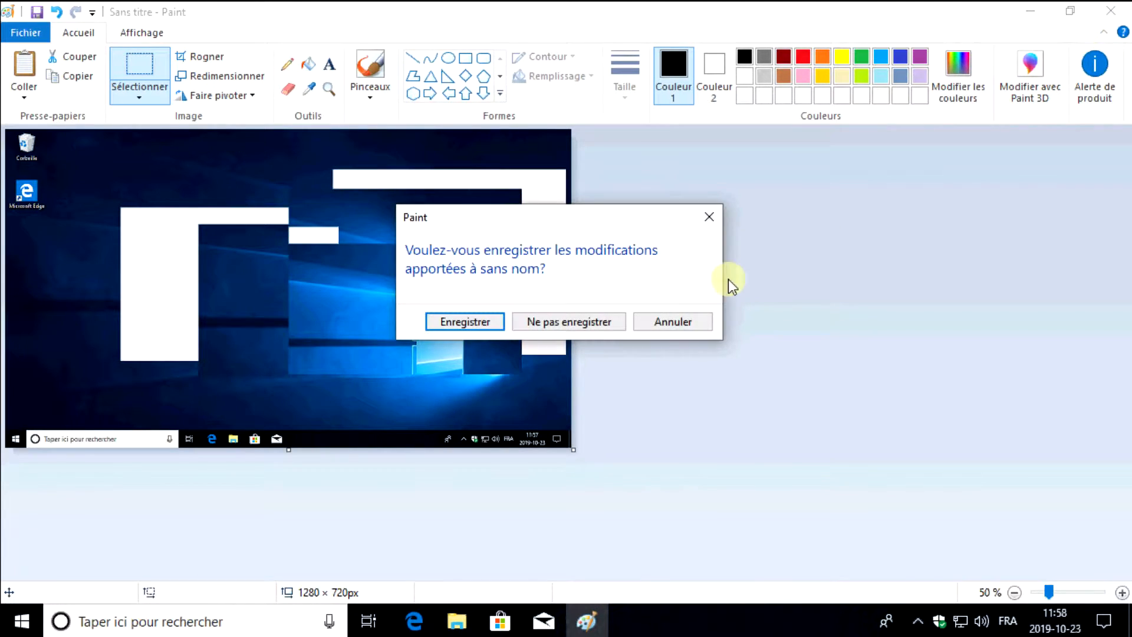
left_click(590, 320)
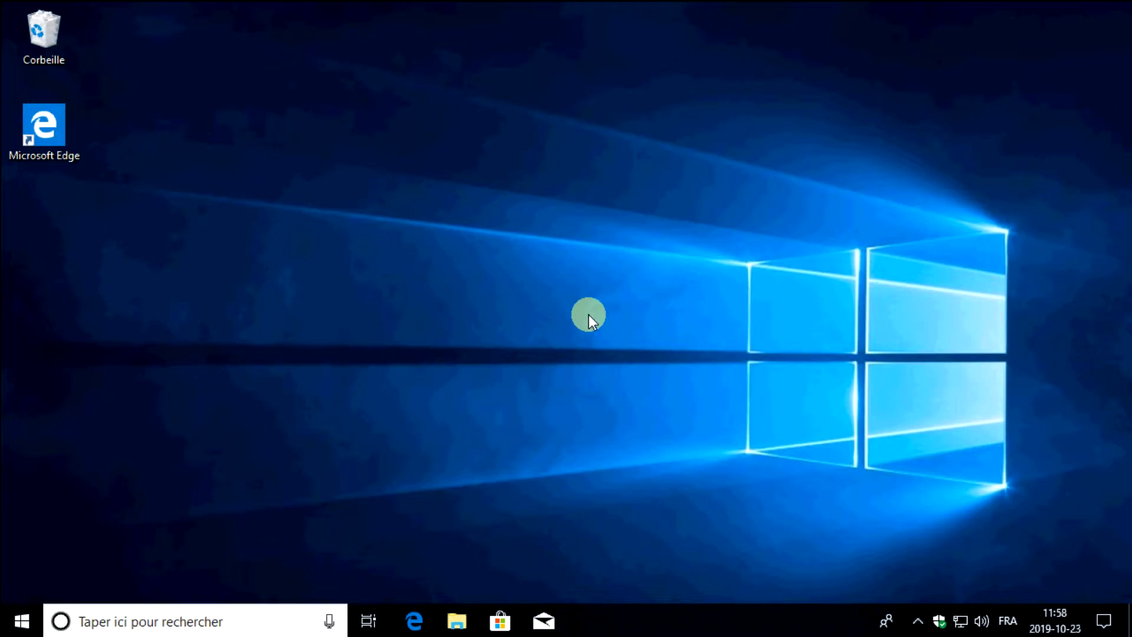
Open Outil Capture d'écran and take a new rectangular capture of the desktop area around the Microsoft Edge icon
left_click(33, 608)
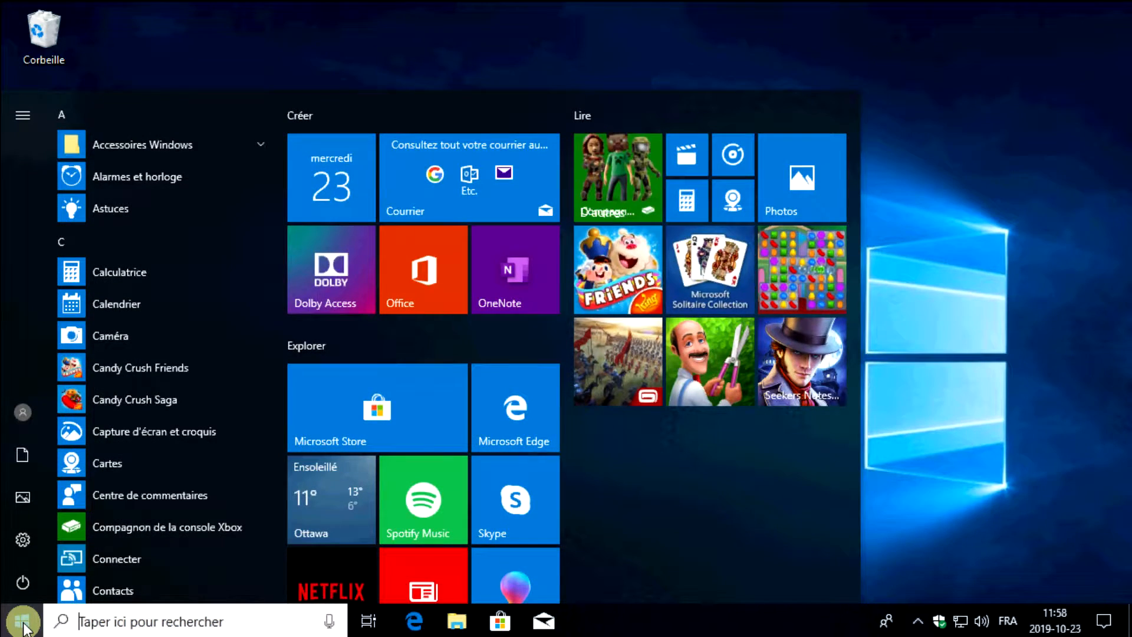
type("snippin")
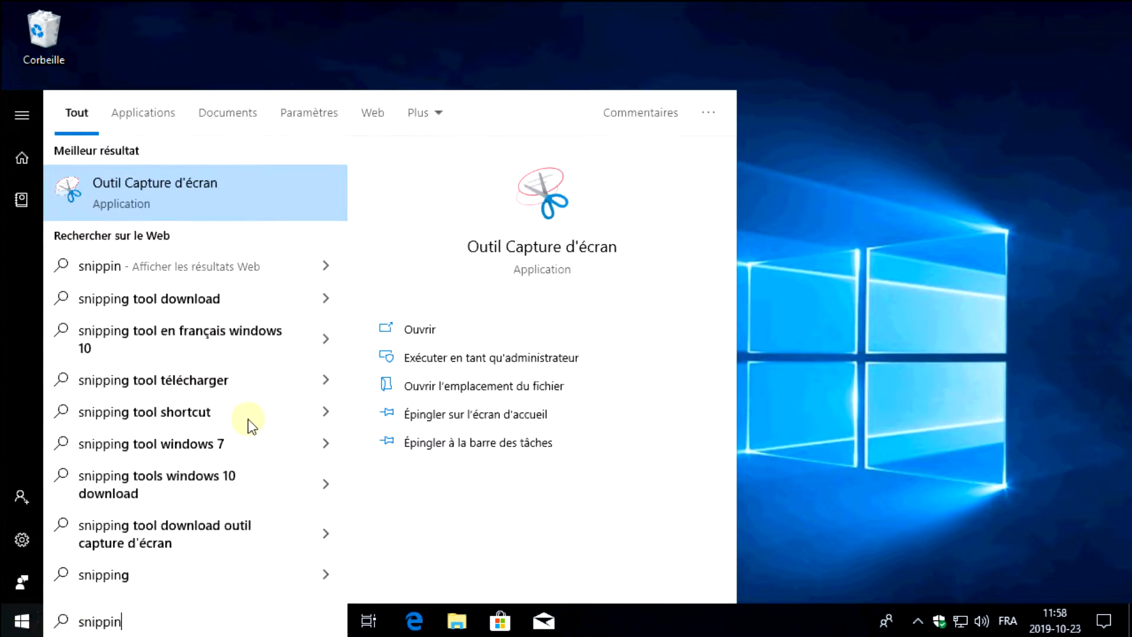
left_click(254, 195)
left_click_drag(526, 185, 717, 93)
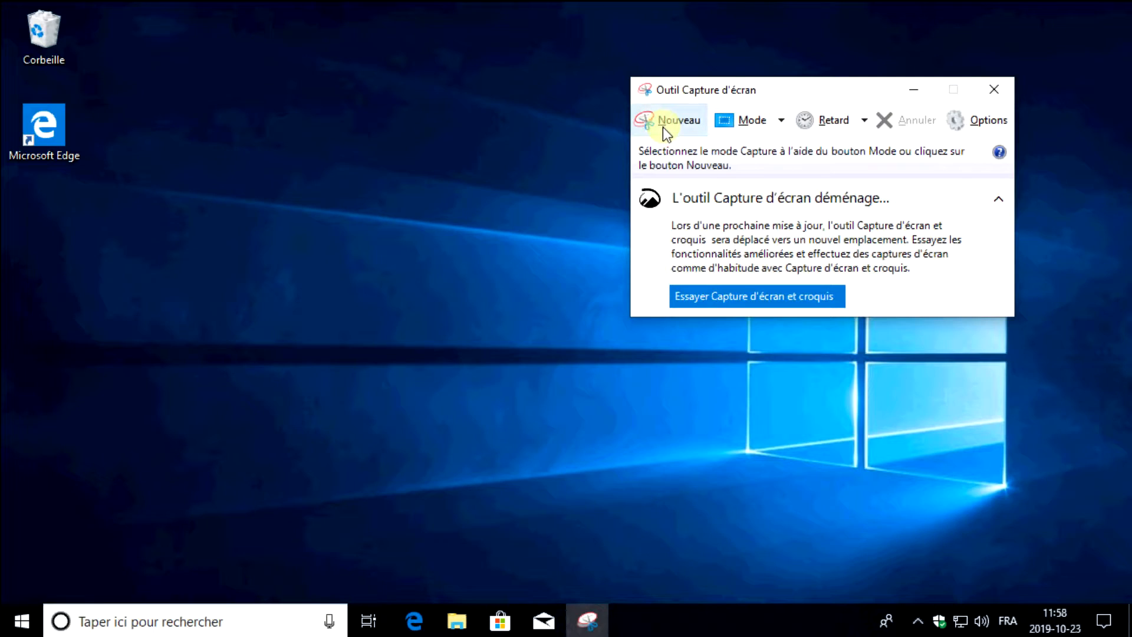
left_click(679, 125)
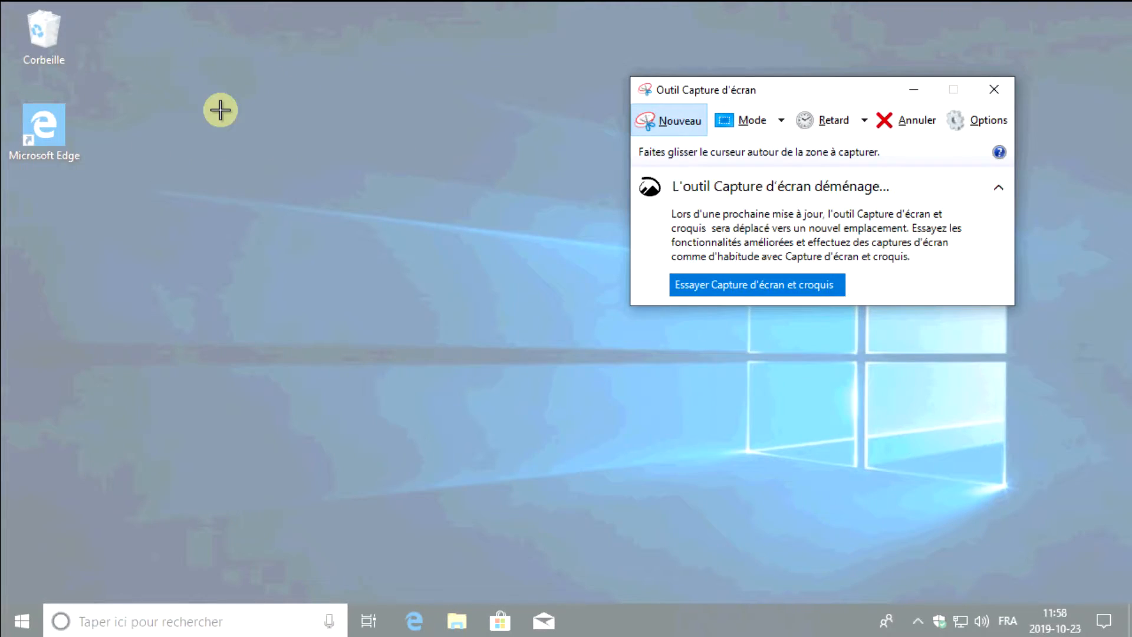
left_click_drag(7, 90, 406, 314)
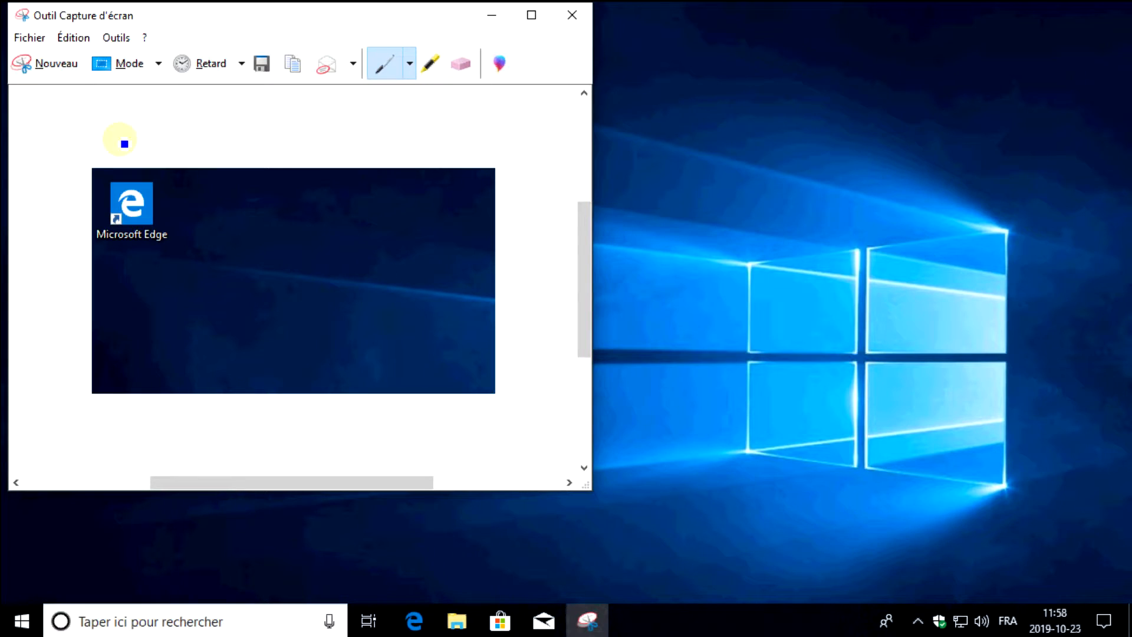
Draw a freehand blue pen stroke on the capture, and close the capture tool without saving
left_click(26, 37)
left_click(311, 182)
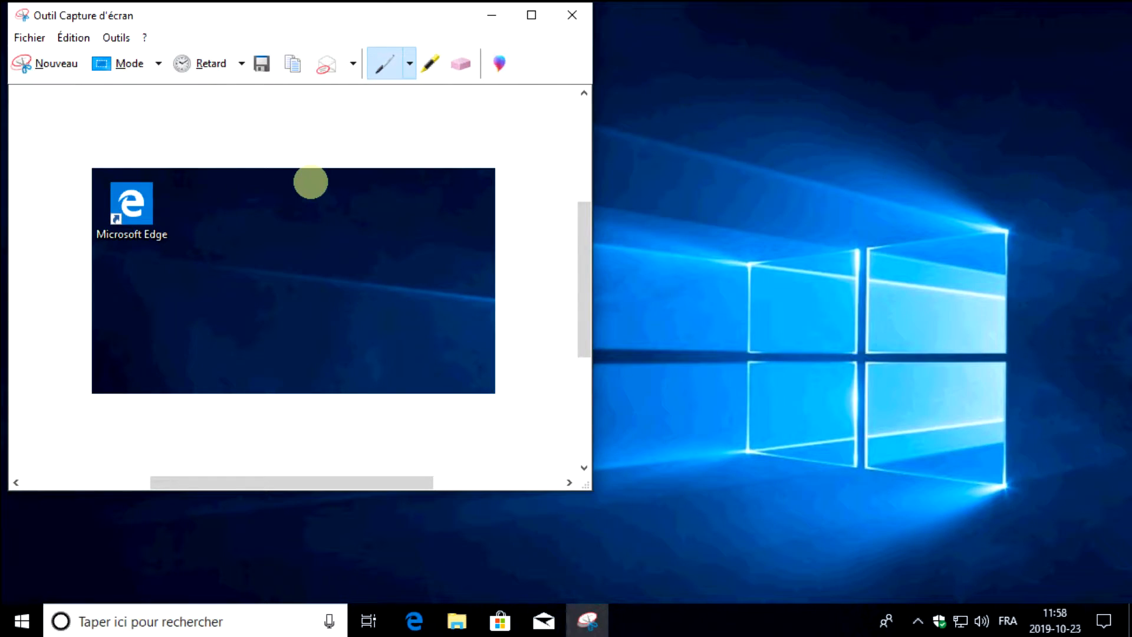
mouse_move(379, 317)
left_mouse_down()
mouse_move(248, 318)
mouse_move(275, 292)
mouse_move(302, 308)
mouse_move(228, 276)
left_mouse_up()
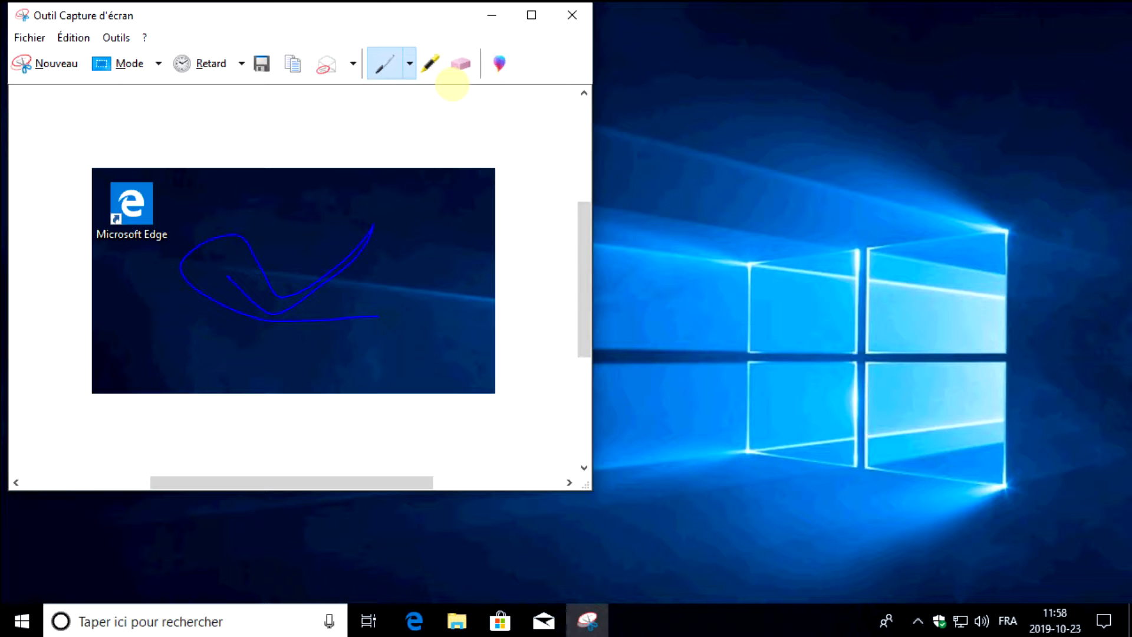
left_click(567, 14)
left_click(383, 276)
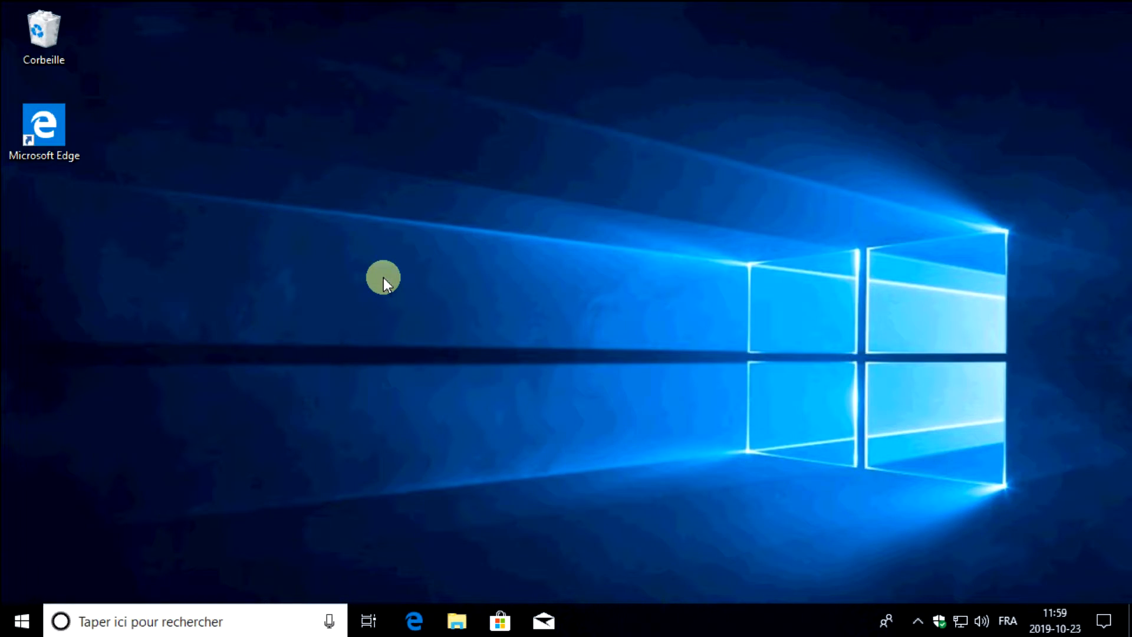
Switch to Microsoft Edge, search Google for picpick and open the official PicPick website
left_click(414, 622)
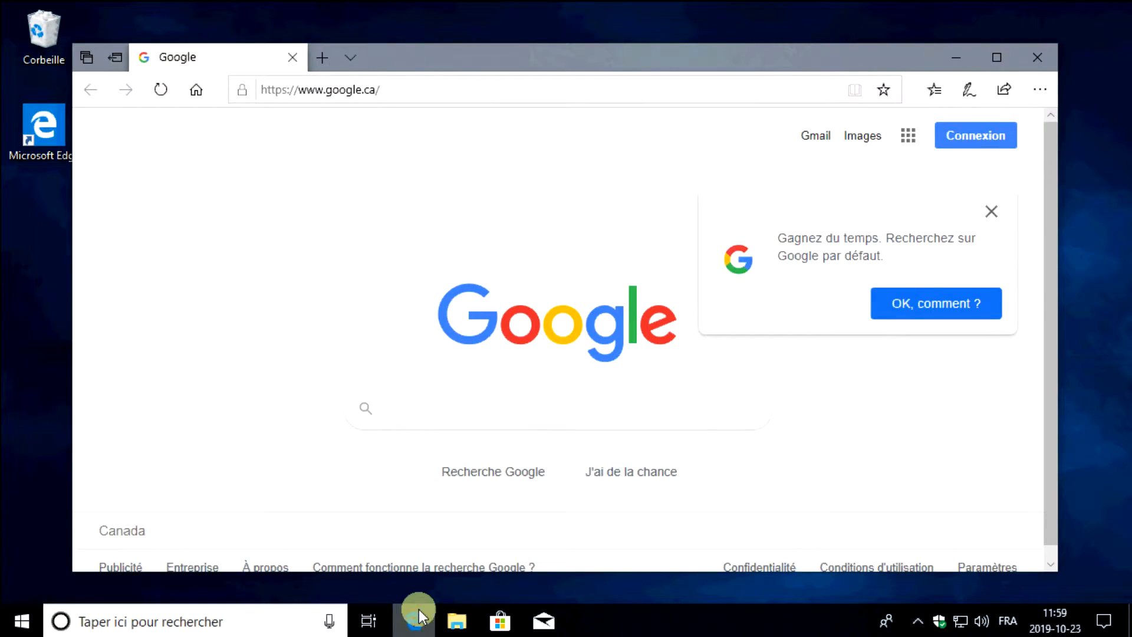
left_click(991, 210)
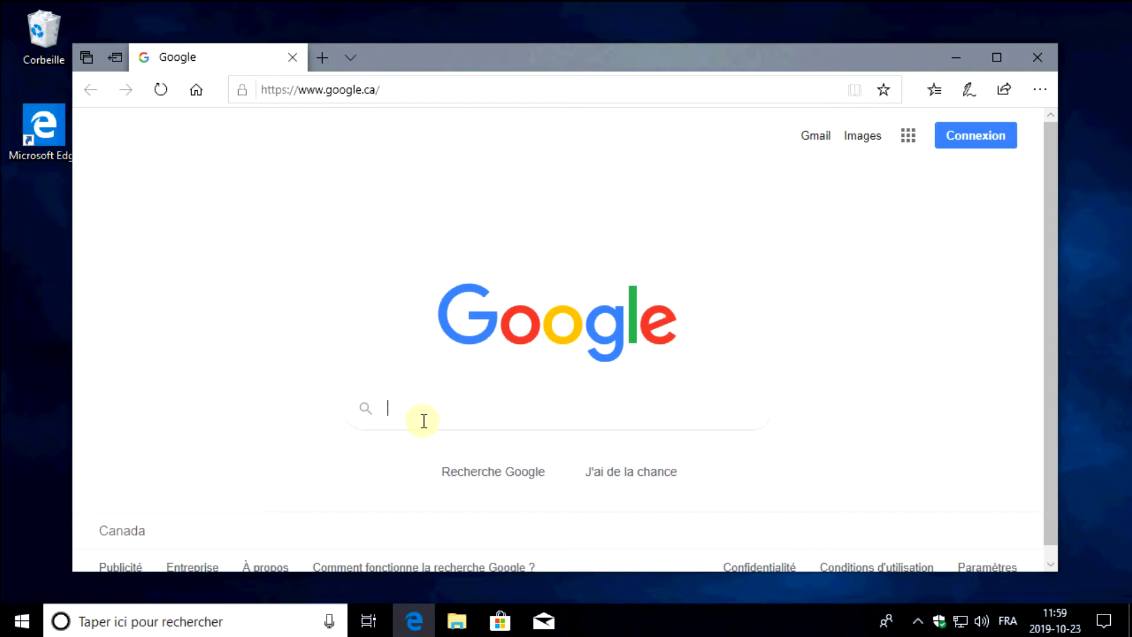
type("picpick")
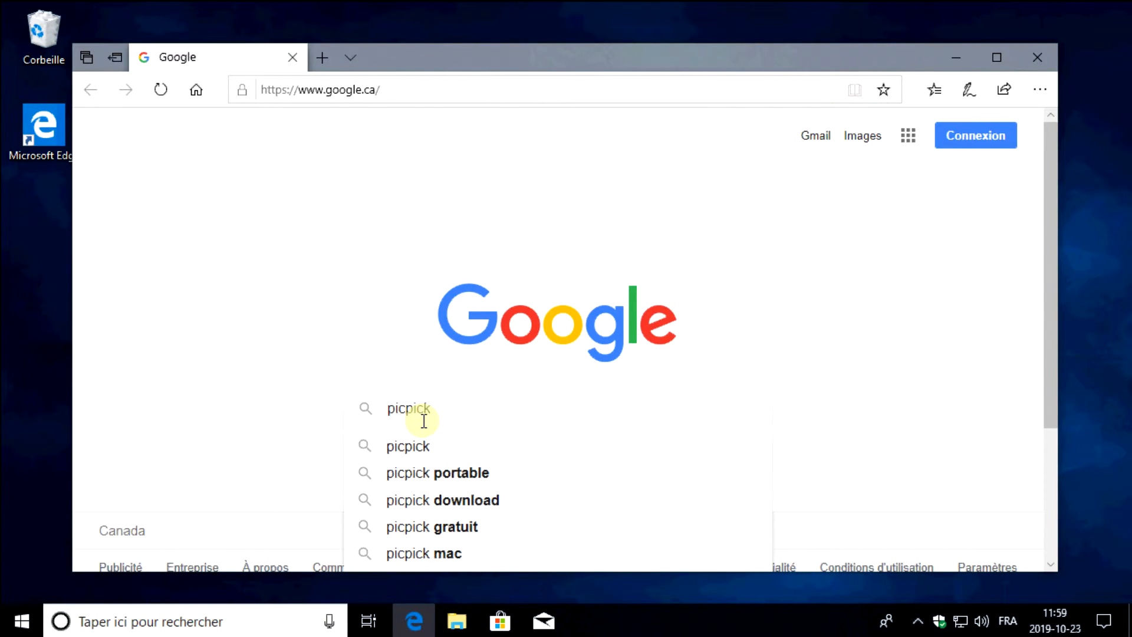
left_click(429, 447)
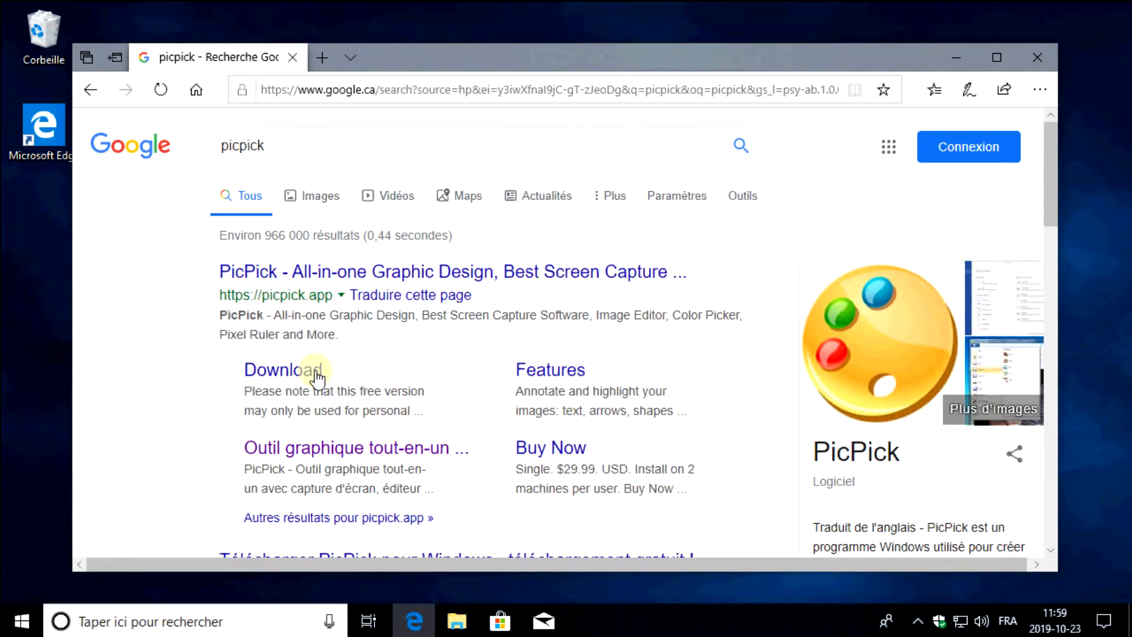
left_click(270, 273)
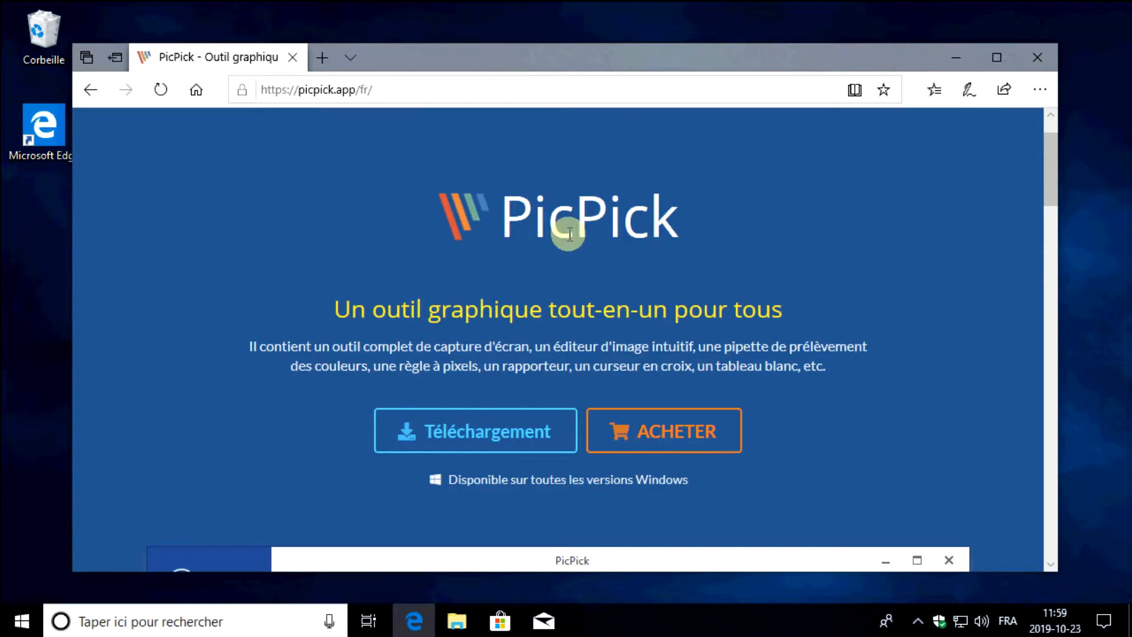
Open the PicPick download page and review the offers for private individuals and professionals
left_click_drag(327, 307, 788, 308)
left_click(336, 309)
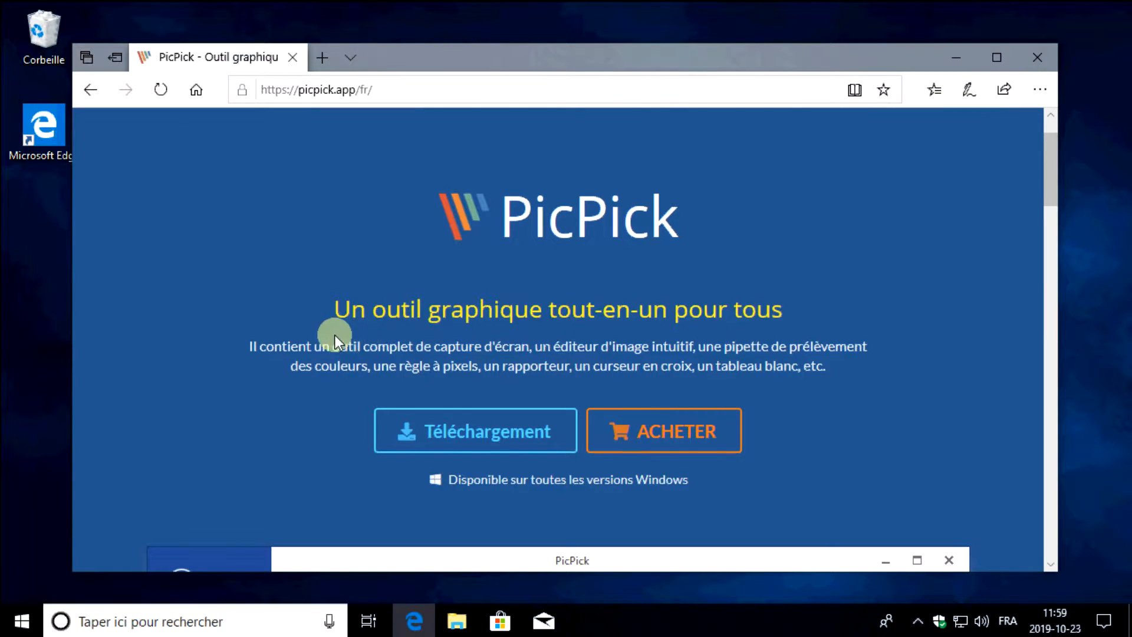
scroll(347, 324, "down", 2)
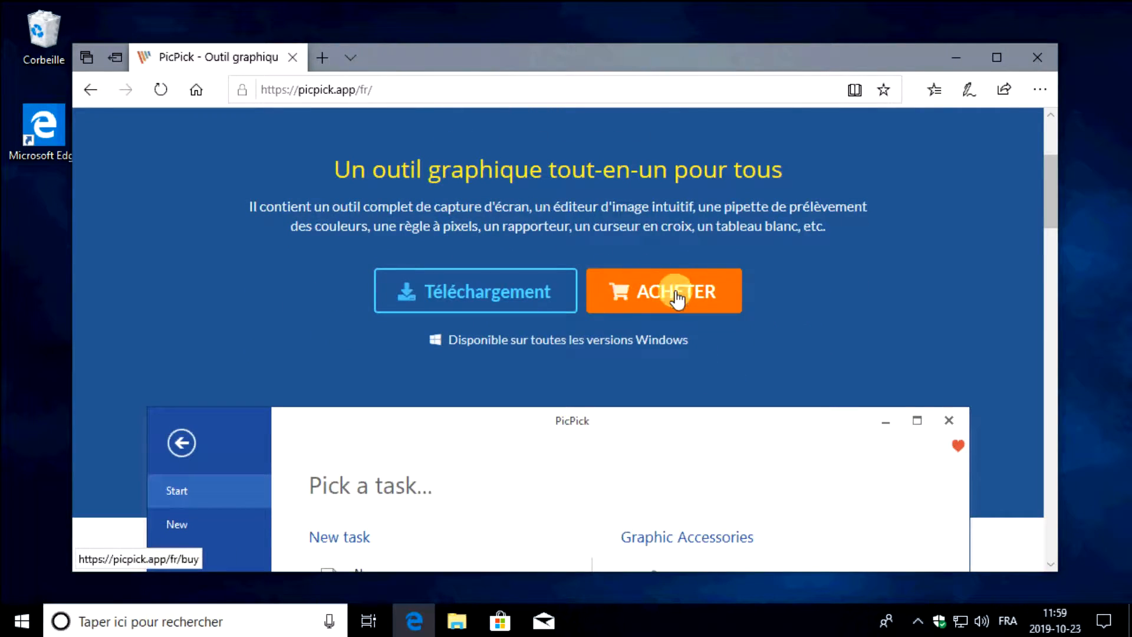
left_click(417, 295)
scroll(419, 295, "down", 4)
scroll(423, 320, "down", 2)
scroll(328, 234, "up", 1)
left_click_drag(324, 265, 448, 271)
scroll(449, 271, "down", 2)
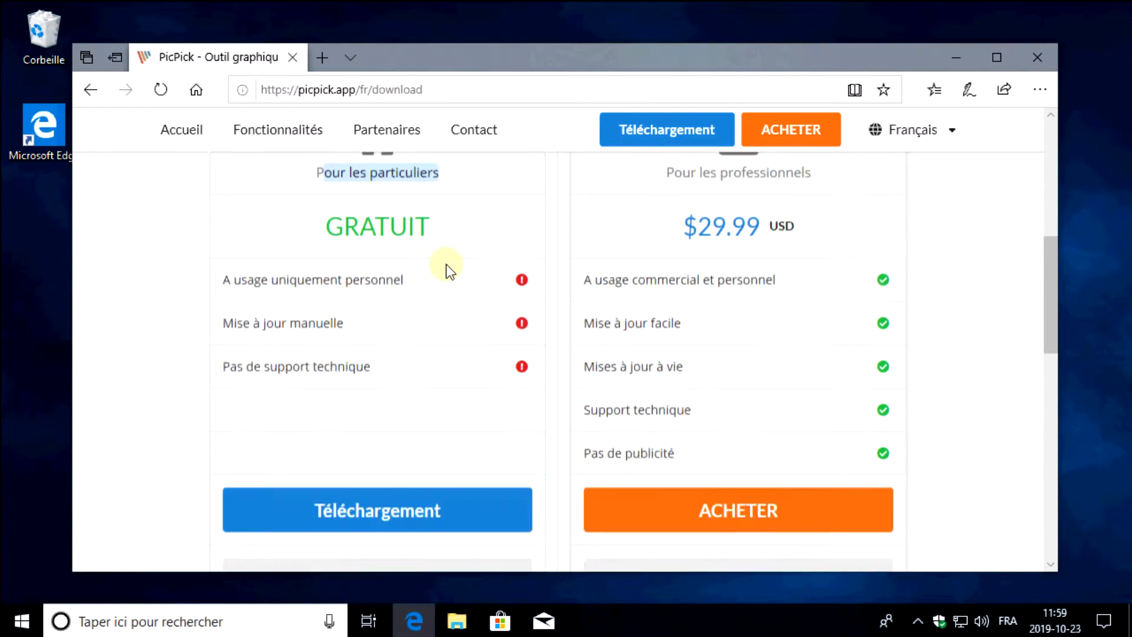
scroll(449, 272, "down", 2)
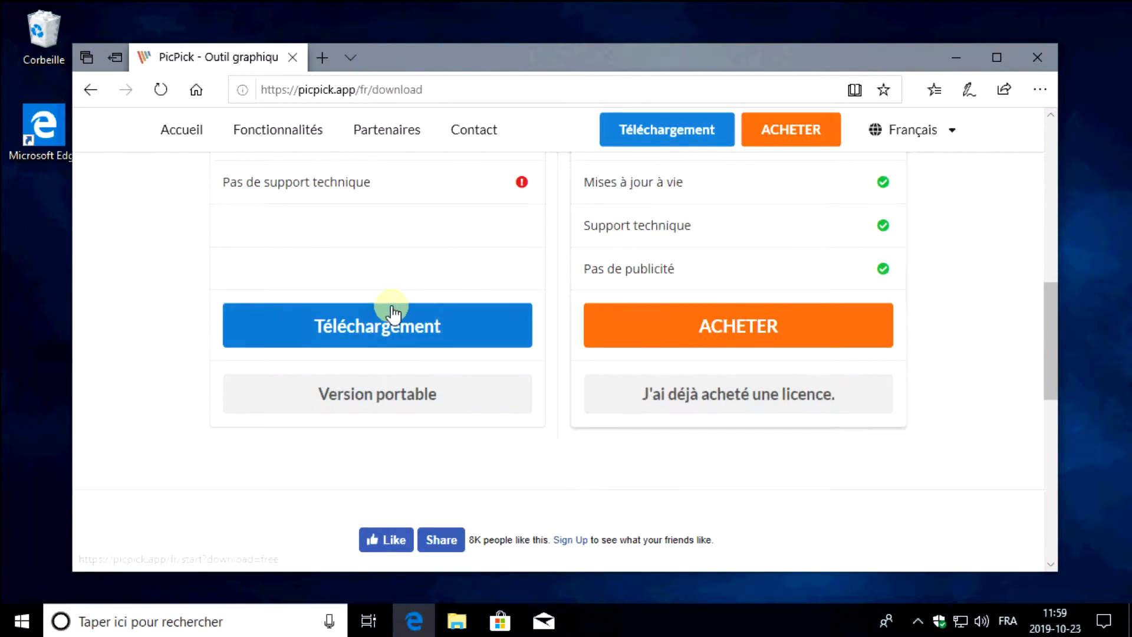
Download the free version's installer picpick_inst.exe, open its download folder, and close the browser
left_click(374, 333)
scroll(625, 438, "down", 2)
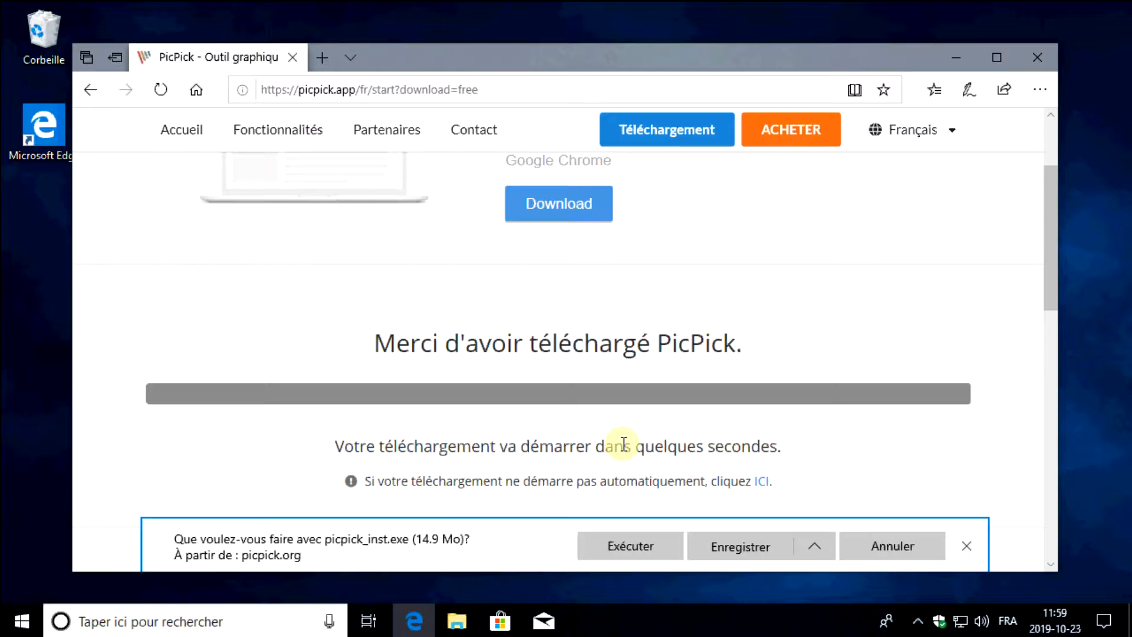
left_click(740, 549)
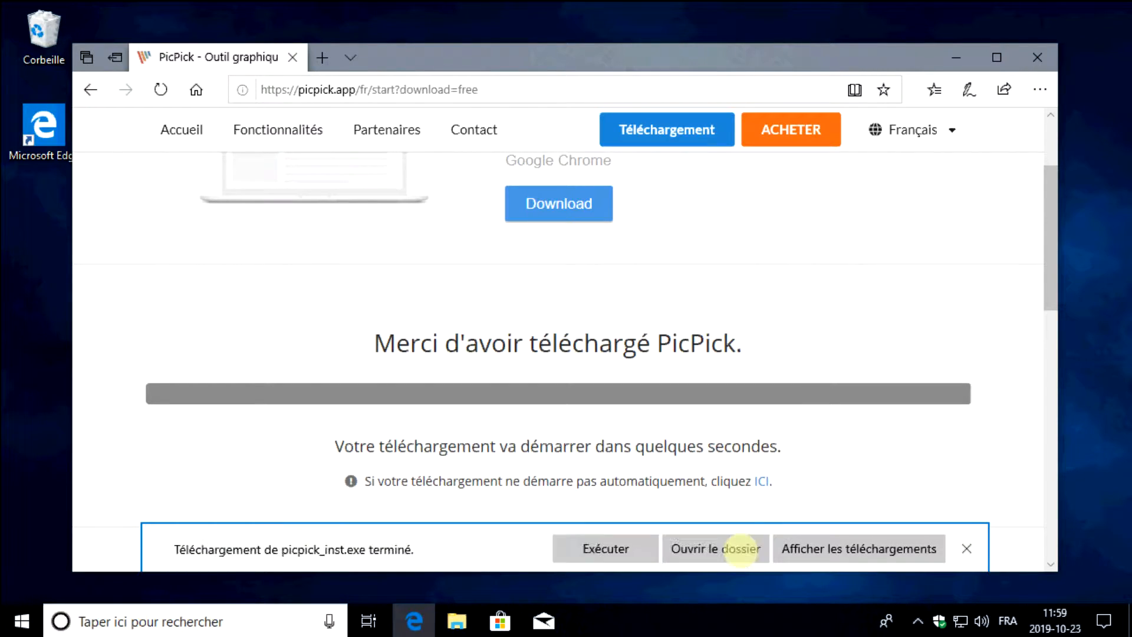
left_click(741, 549)
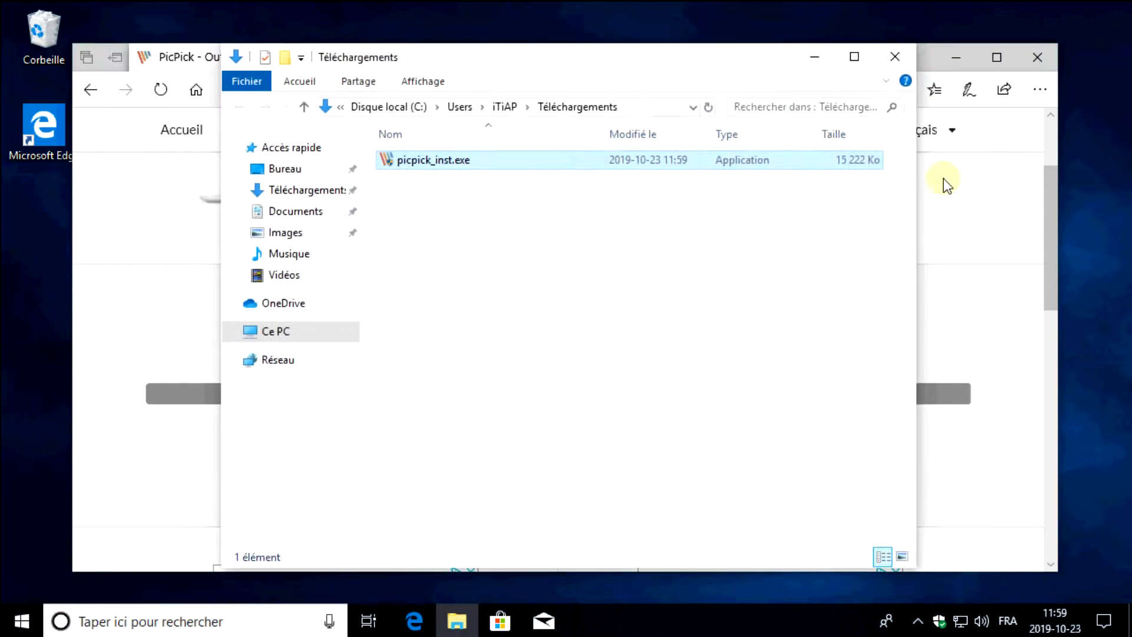
left_click(1032, 59)
Run picpick_inst.exe, allow it to make changes to the device, and close the downloads folder
double_click(450, 168)
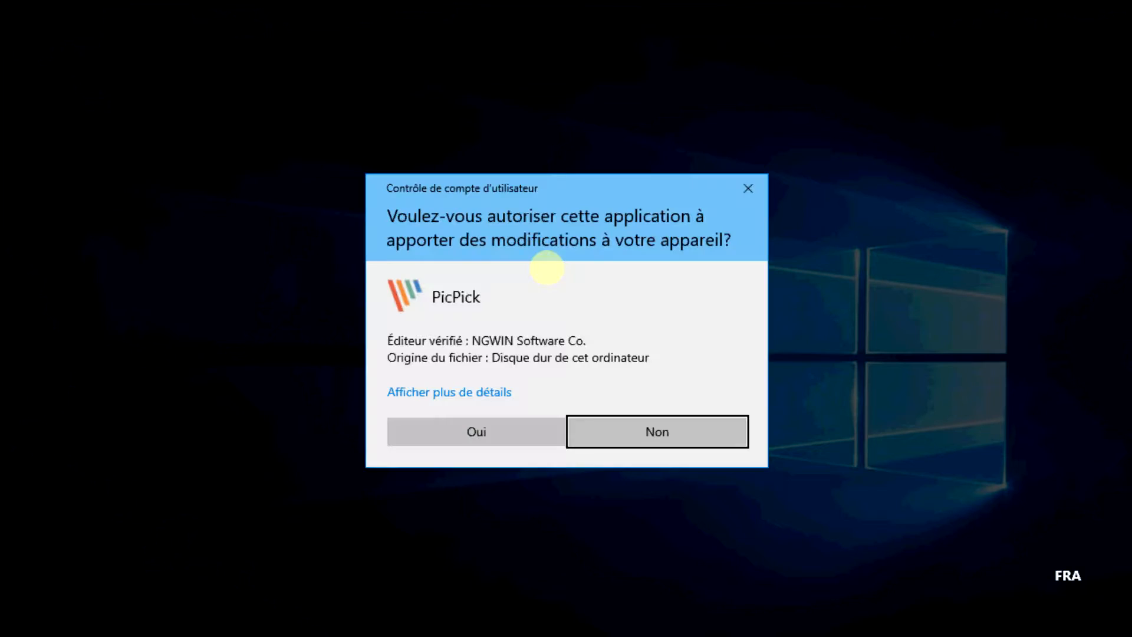
left_click(477, 430)
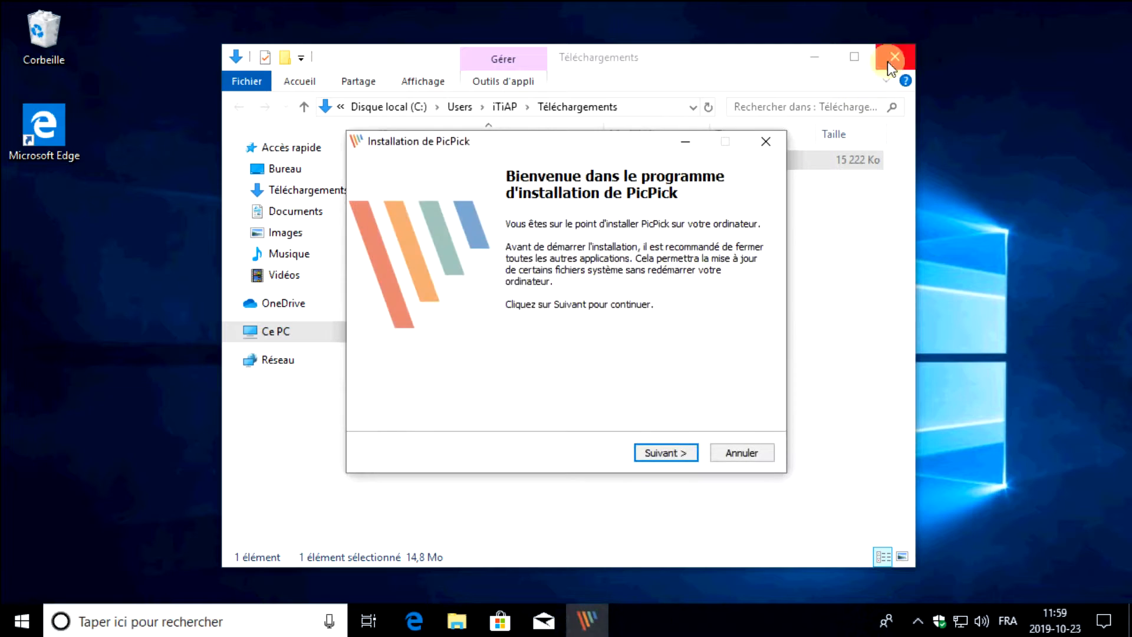
left_click(890, 58)
Install PicPick in C:\Program Files (x86)\PicPick and finish the setup with Lancer PicPick enabled
left_click(671, 453)
left_click(671, 452)
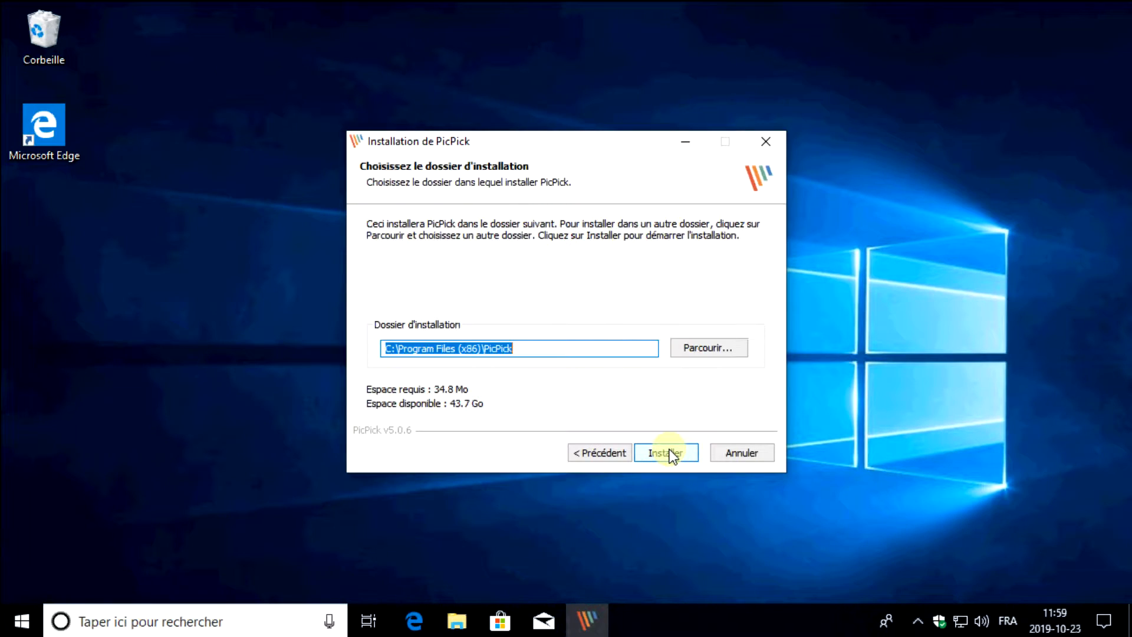
left_click(671, 453)
left_click(419, 267)
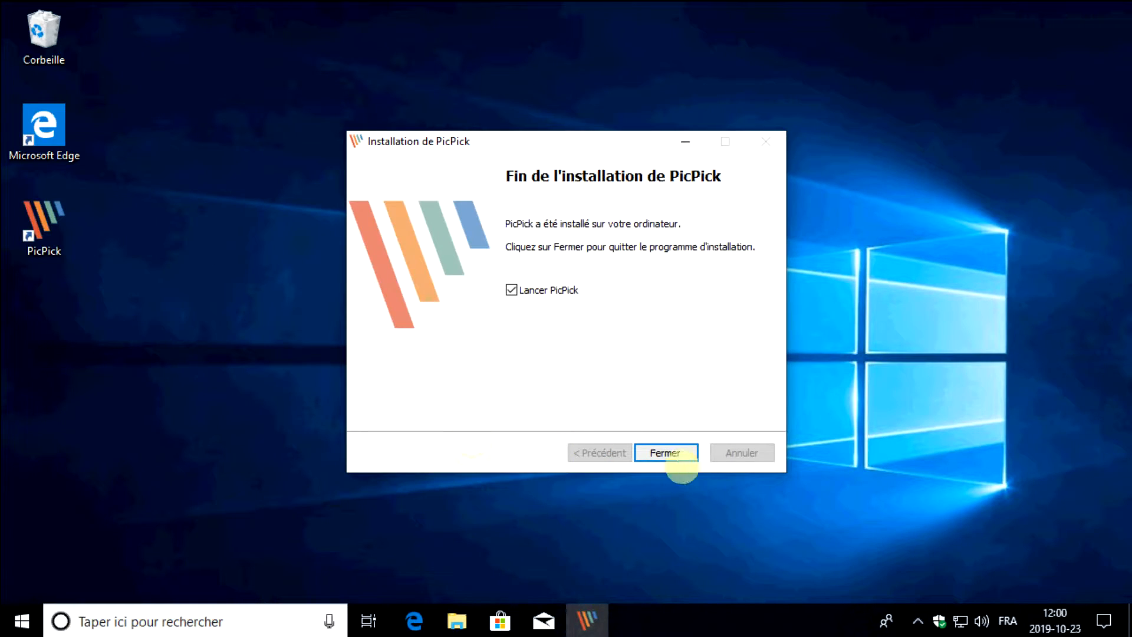
left_click(666, 453)
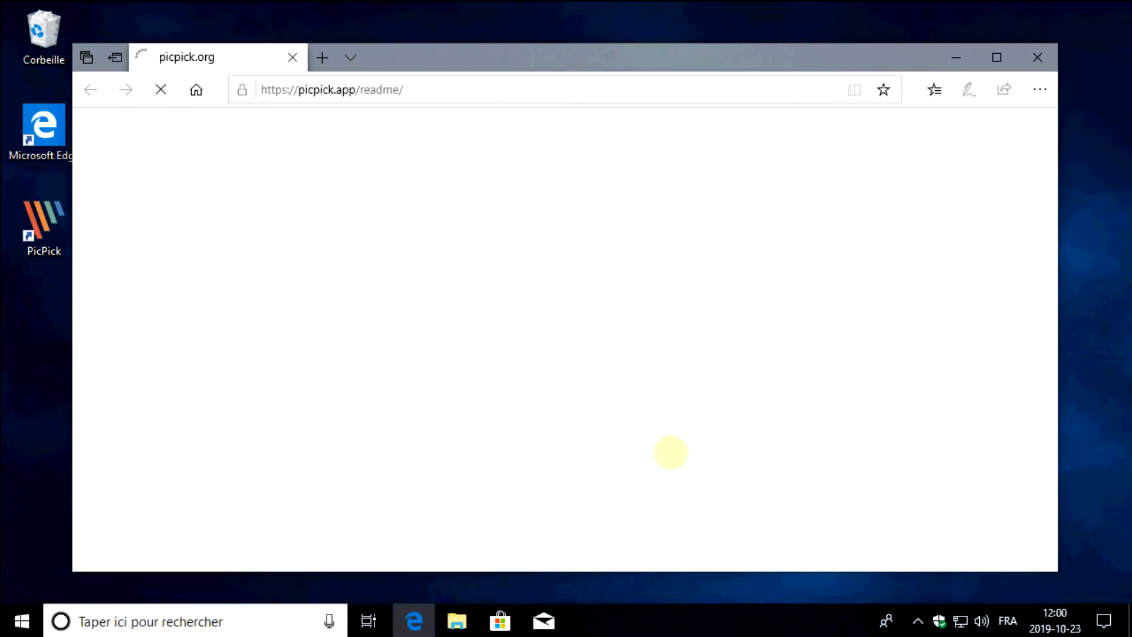
Close the PicPick readme page in the browser to get to PicPick's start screen
left_click_drag(488, 58, 489, 86)
left_click(1039, 70)
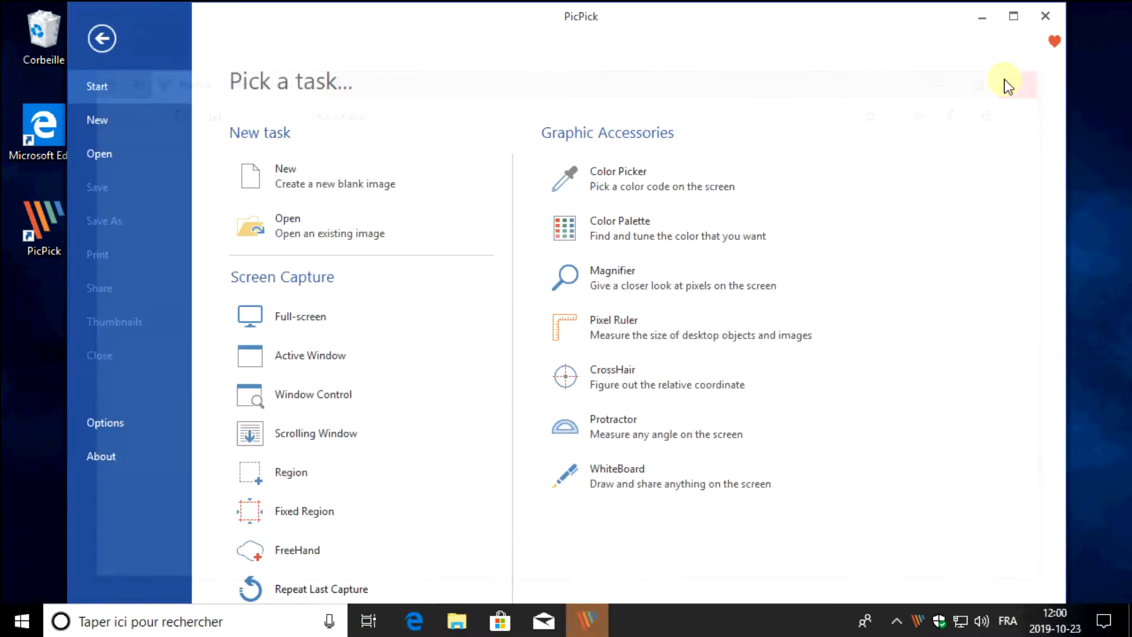
mouse_move(579, 18)
left_mouse_down()
mouse_move(624, 23)
mouse_move(494, 13)
mouse_move(600, 20)
mouse_move(507, 17)
mouse_move(580, 16)
left_mouse_up()
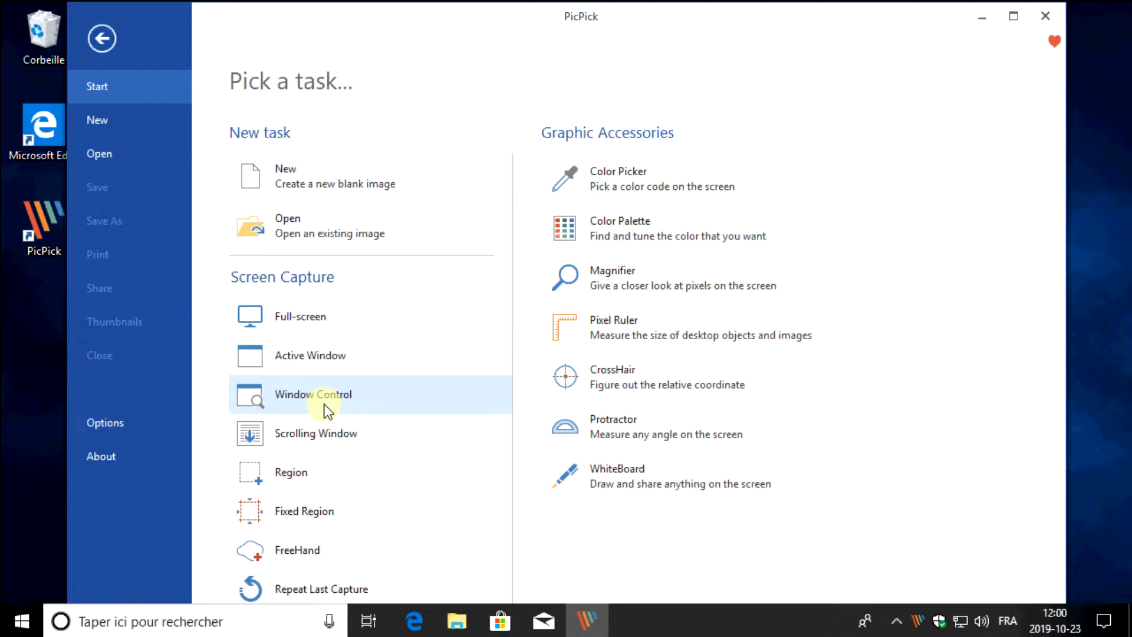
Set PicPick's interface language to Français in the program options, apply it, and close the PicPick window
left_click(99, 428)
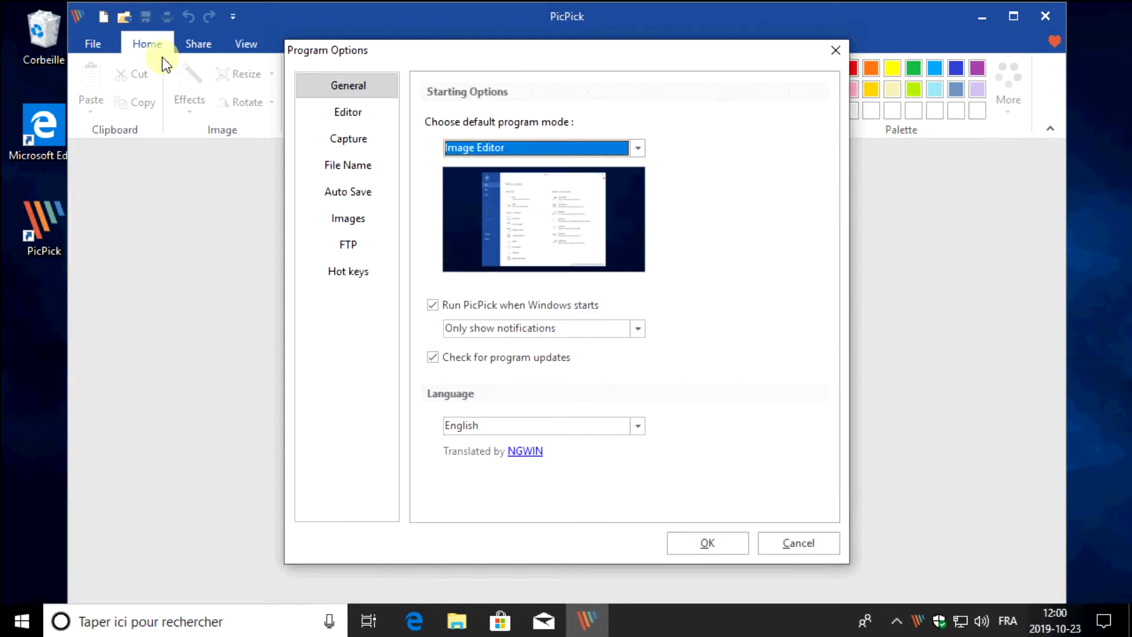
left_click(574, 425)
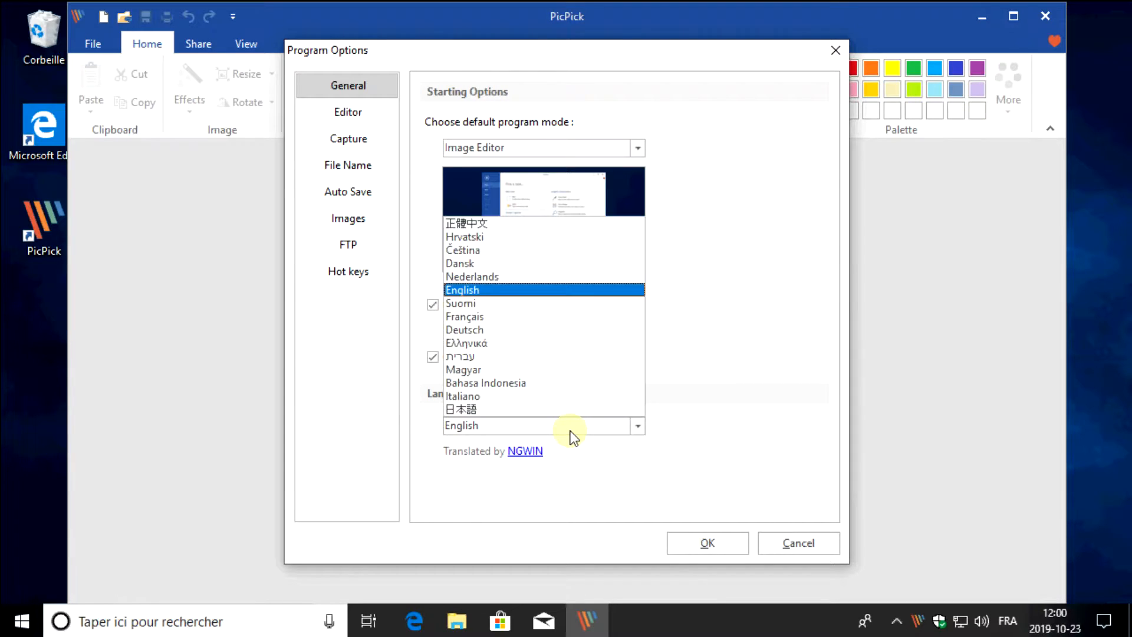
left_click(501, 320)
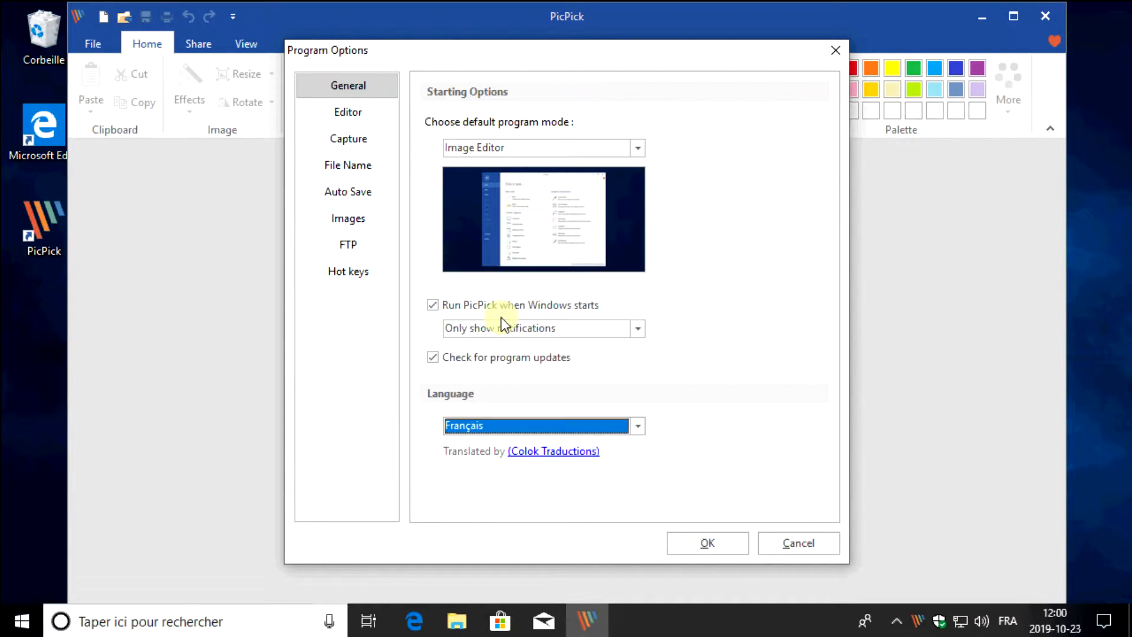
left_click(719, 542)
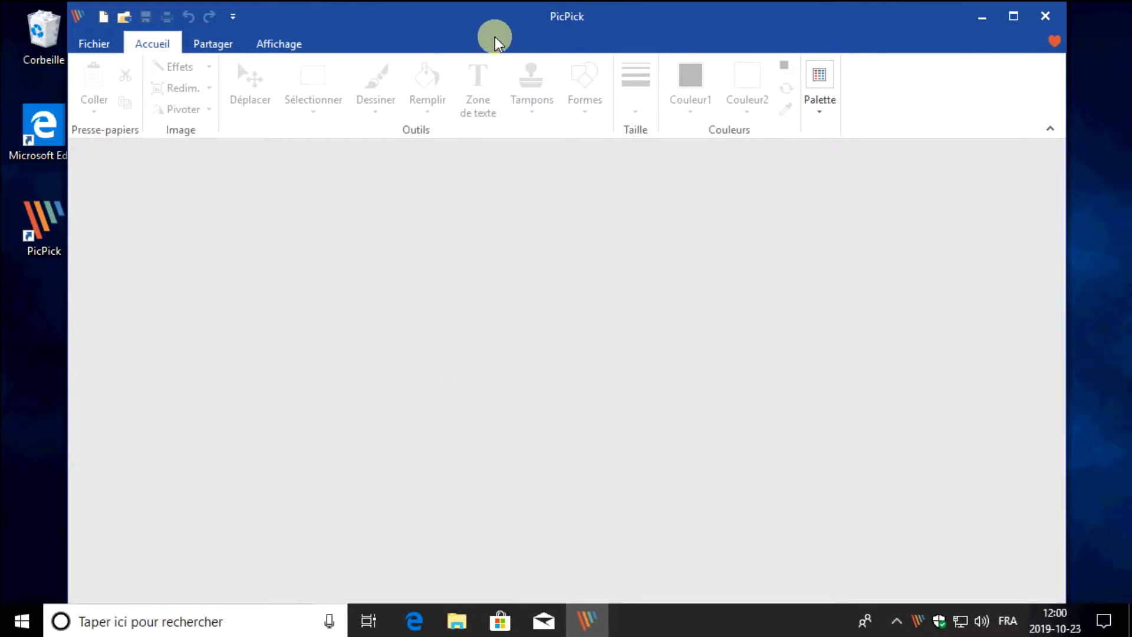
left_click(1045, 18)
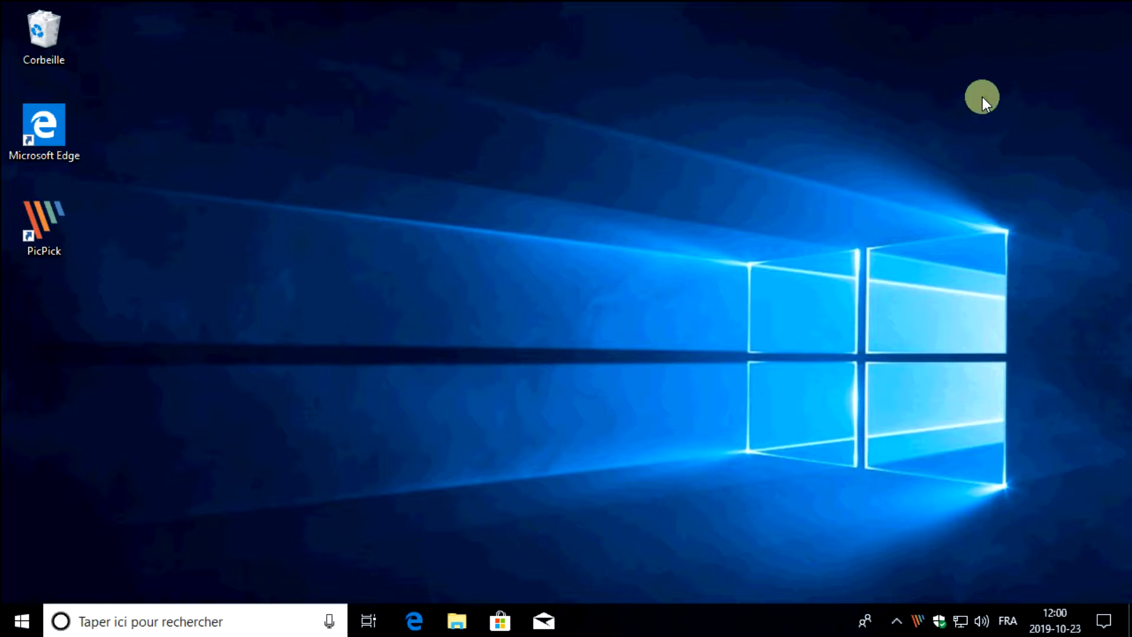
left_click(900, 624)
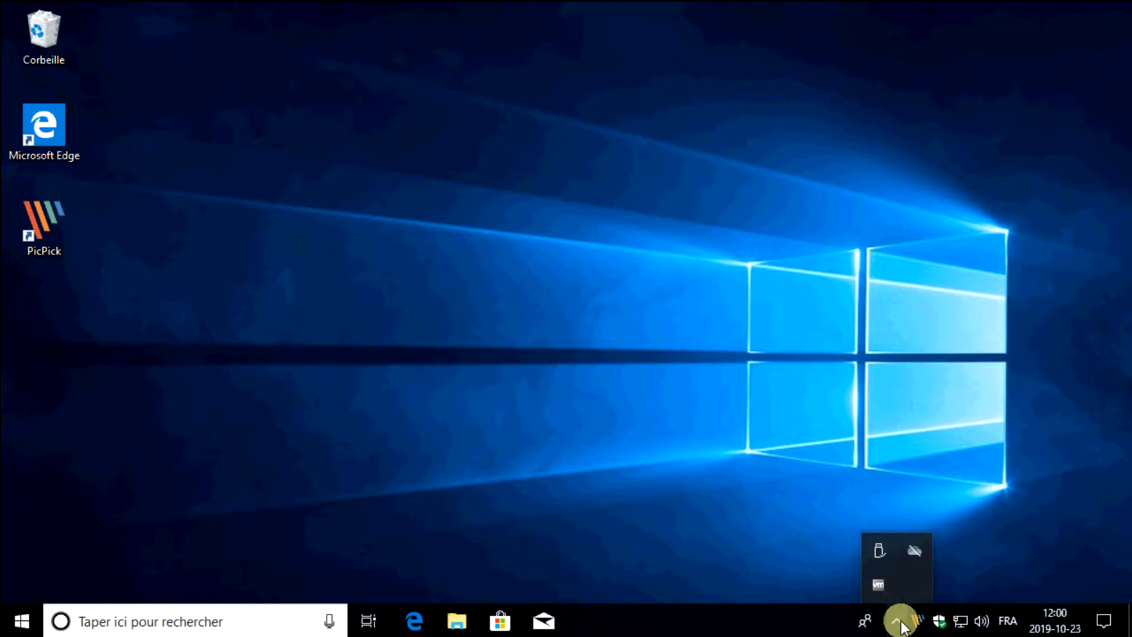
left_click_drag(901, 585, 929, 619)
left_click_drag(913, 614, 916, 619)
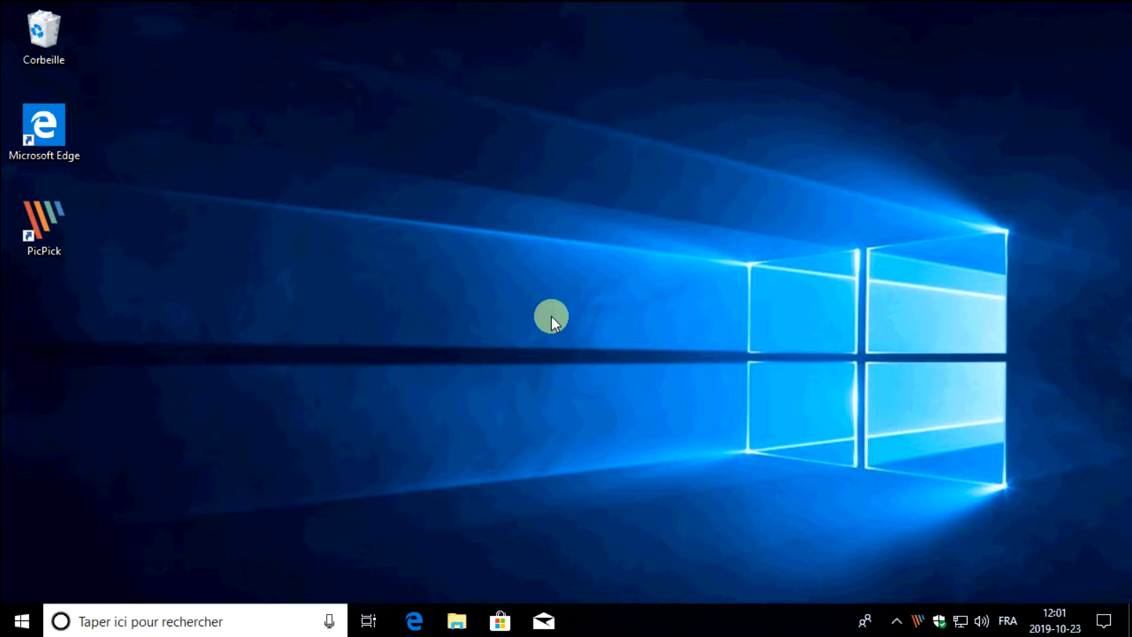
Capture the full desktop with PicPick, maximize its editor, and zoom the captured image out to 50%
key("Print")
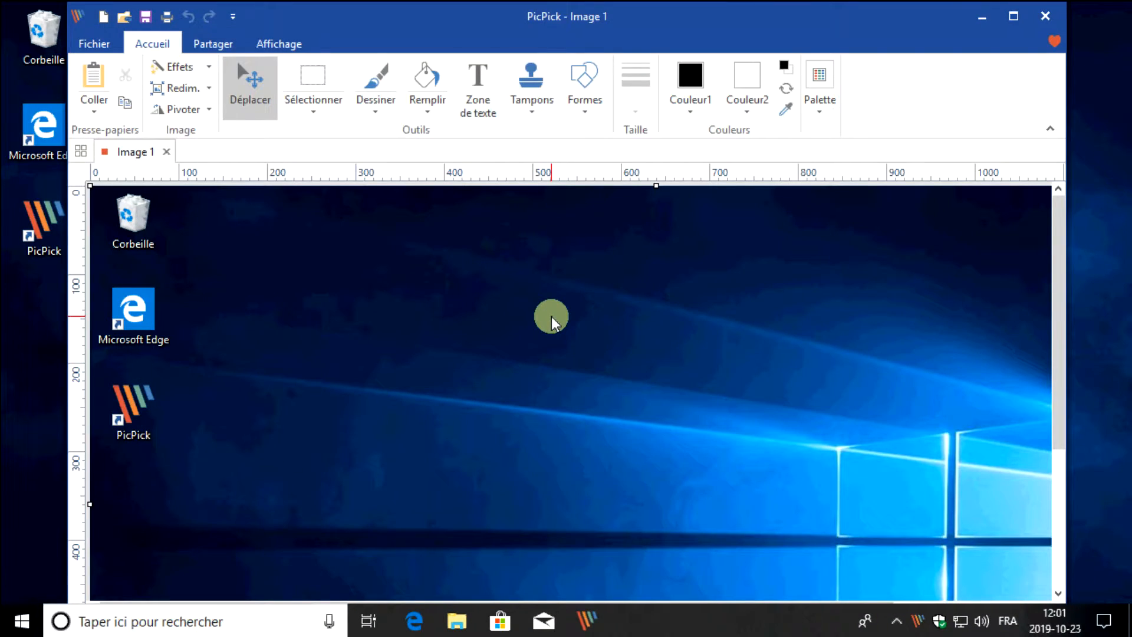
double_click(793, 18)
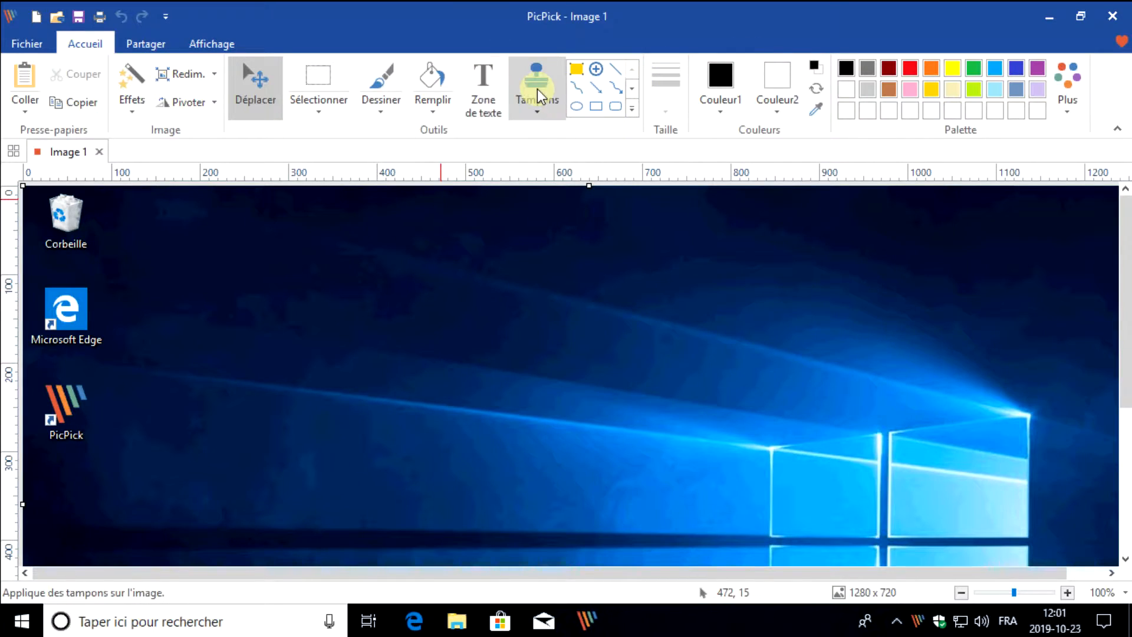
left_click(967, 592)
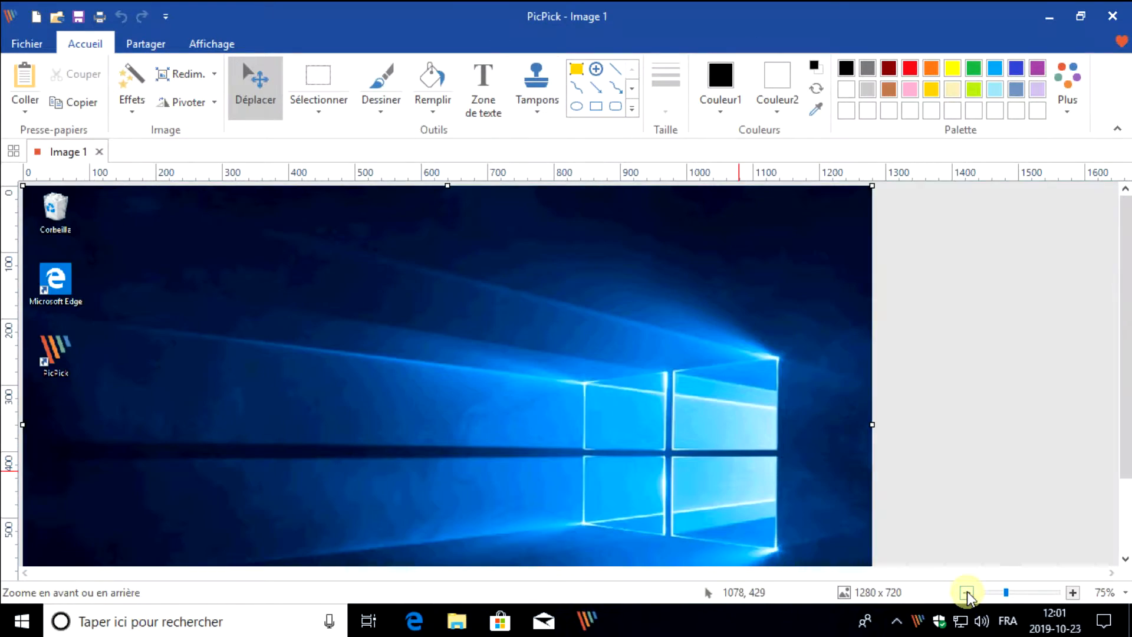
left_click(966, 592)
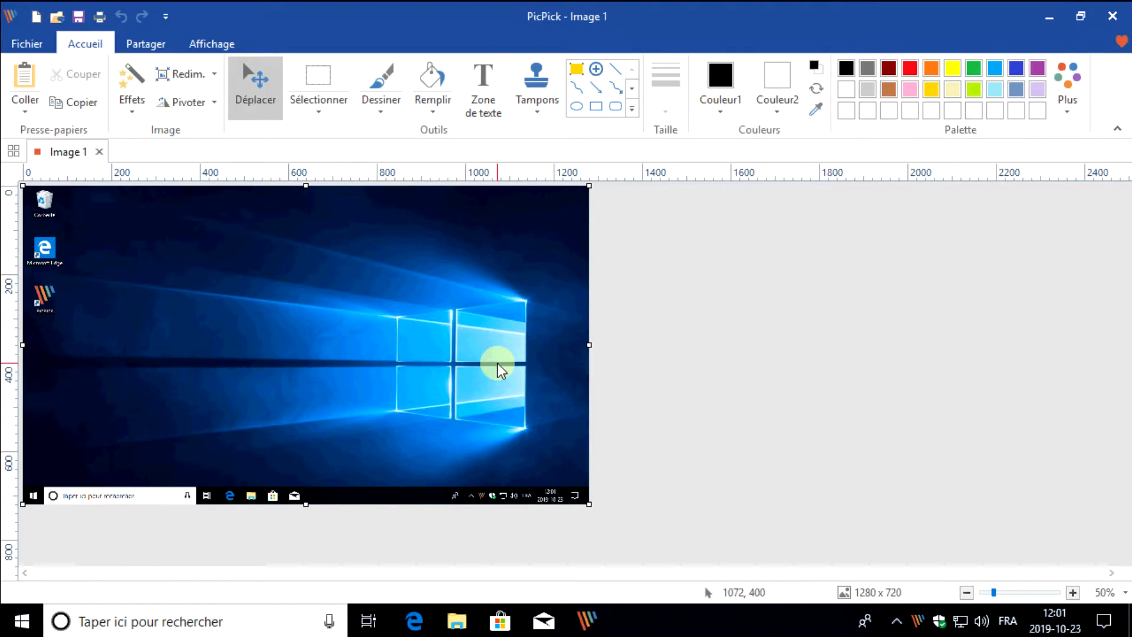
Stamp a left-pointing arrow beside the Corbeille icon in the capture and give it the green style
left_click(537, 88)
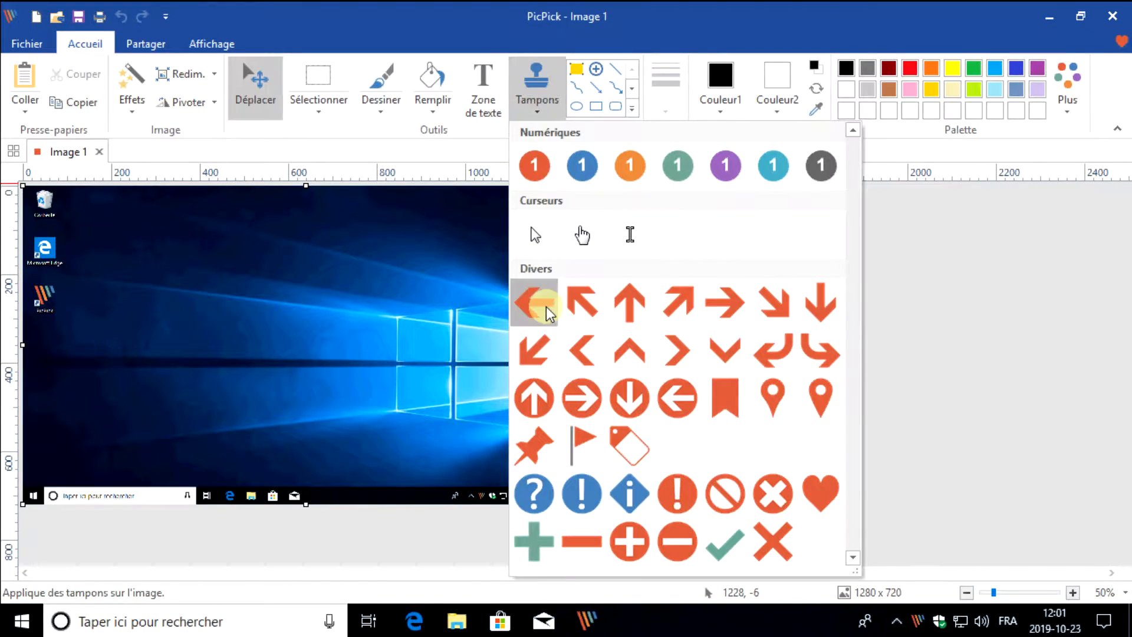
left_click(533, 298)
left_click(93, 214)
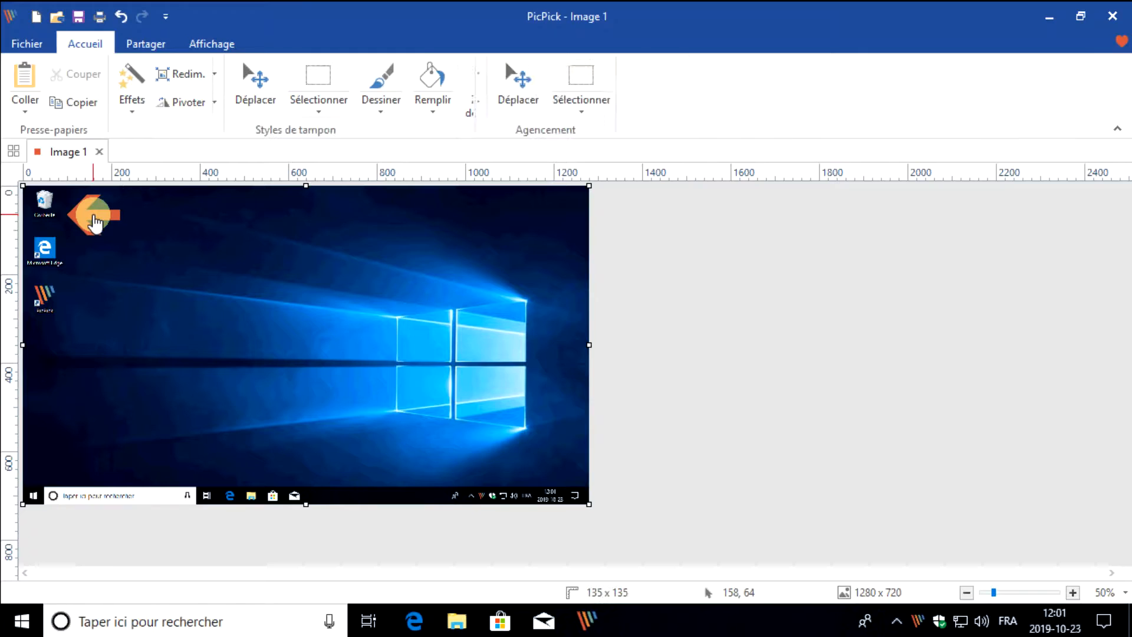
left_click(234, 79)
left_click(303, 84)
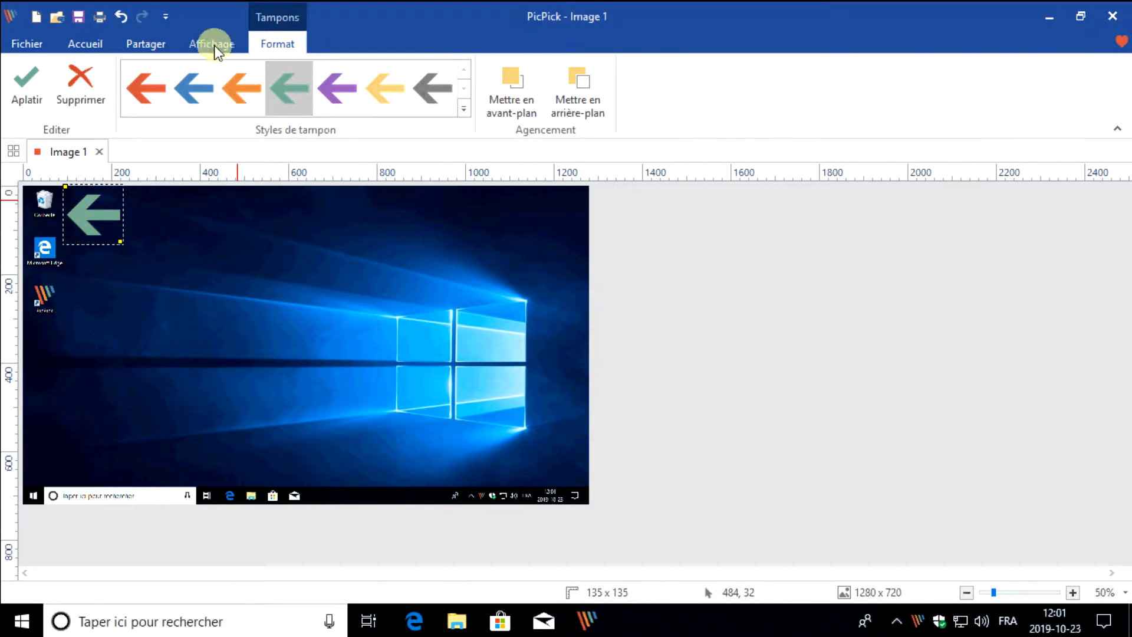
Stamp an arrow cursor beside the capture's desktop icons, below the green arrow, and apply the yellow-highlighted pointer style
left_click(85, 45)
left_click(537, 100)
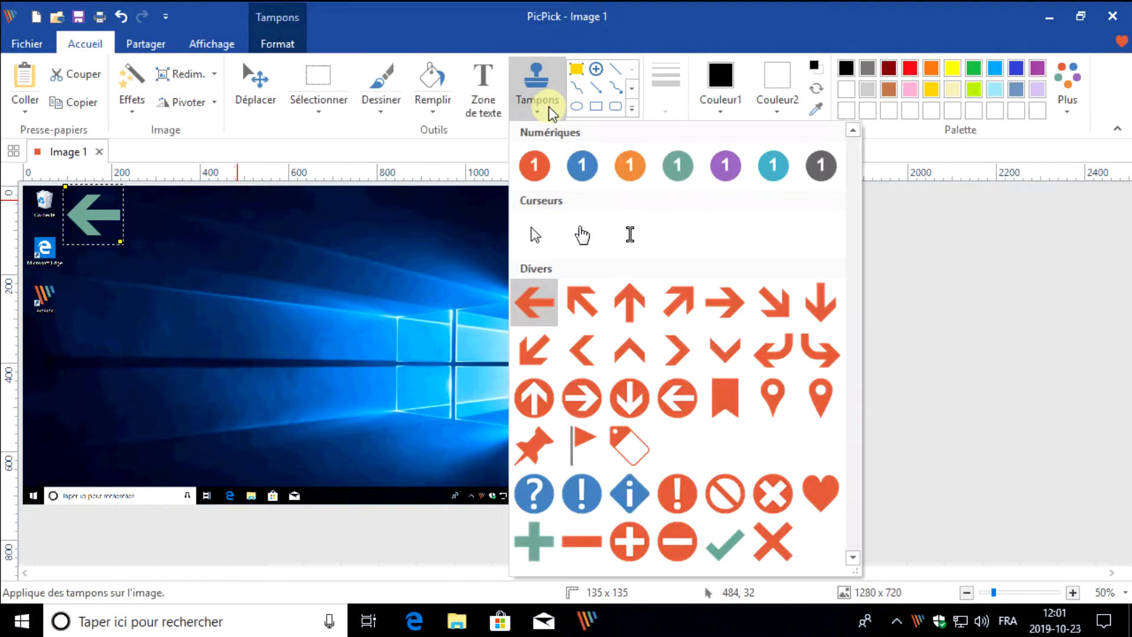
left_click(534, 235)
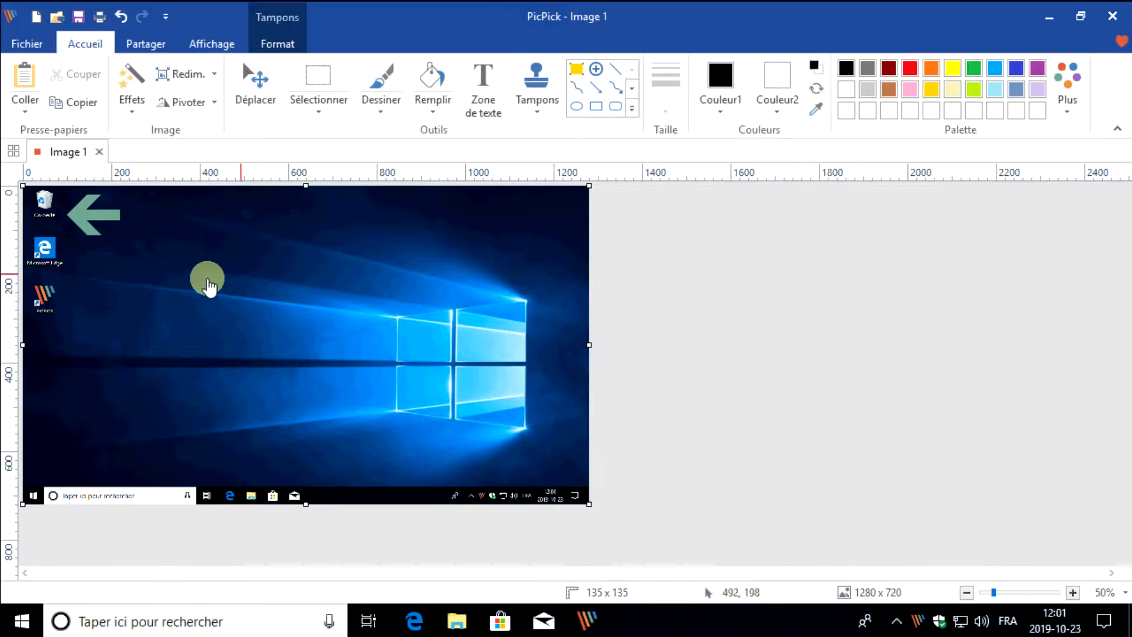
left_click(95, 279)
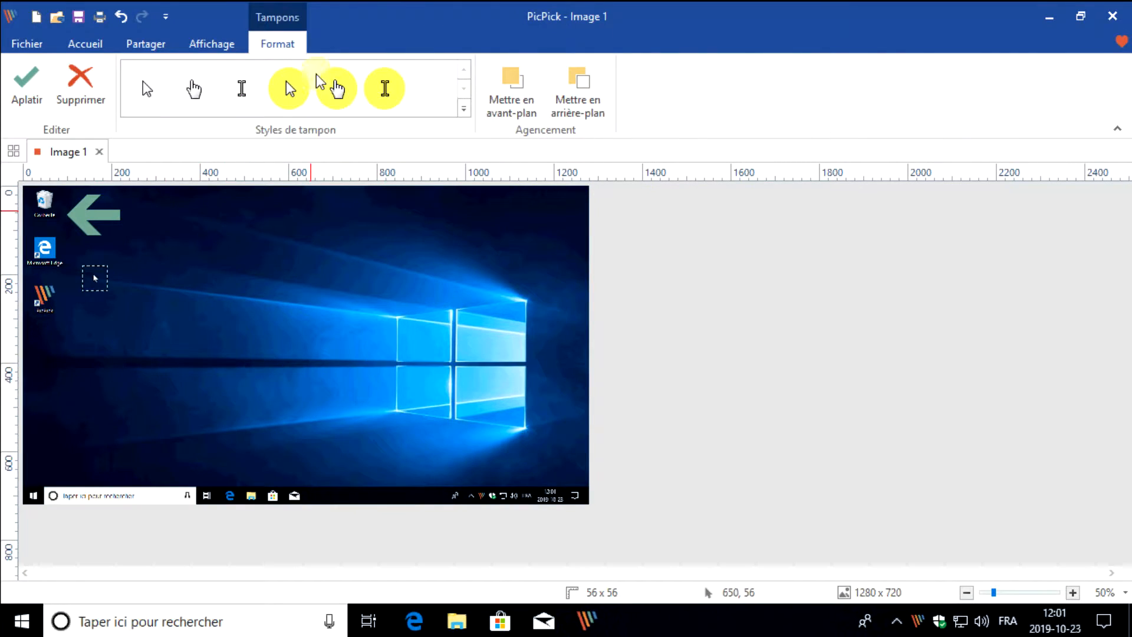
left_click(457, 290)
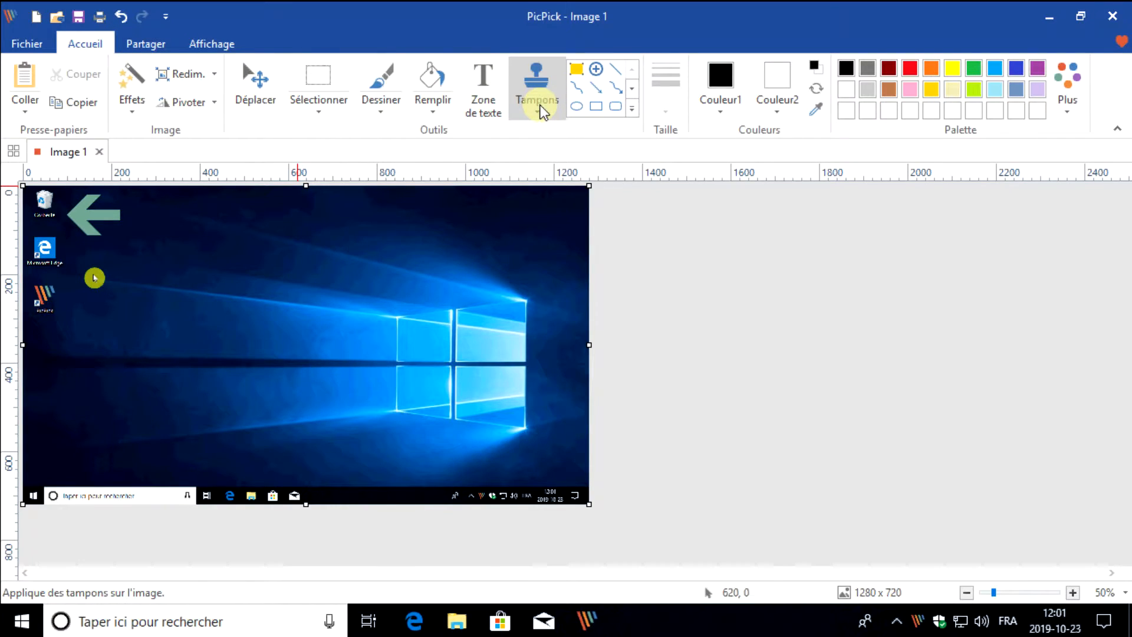
Add a text box of about 468 x 220 px on the capture's upper middle reading "SALUT CECI EST COOL"
left_click(495, 88)
left_click_drag(220, 238, 431, 338)
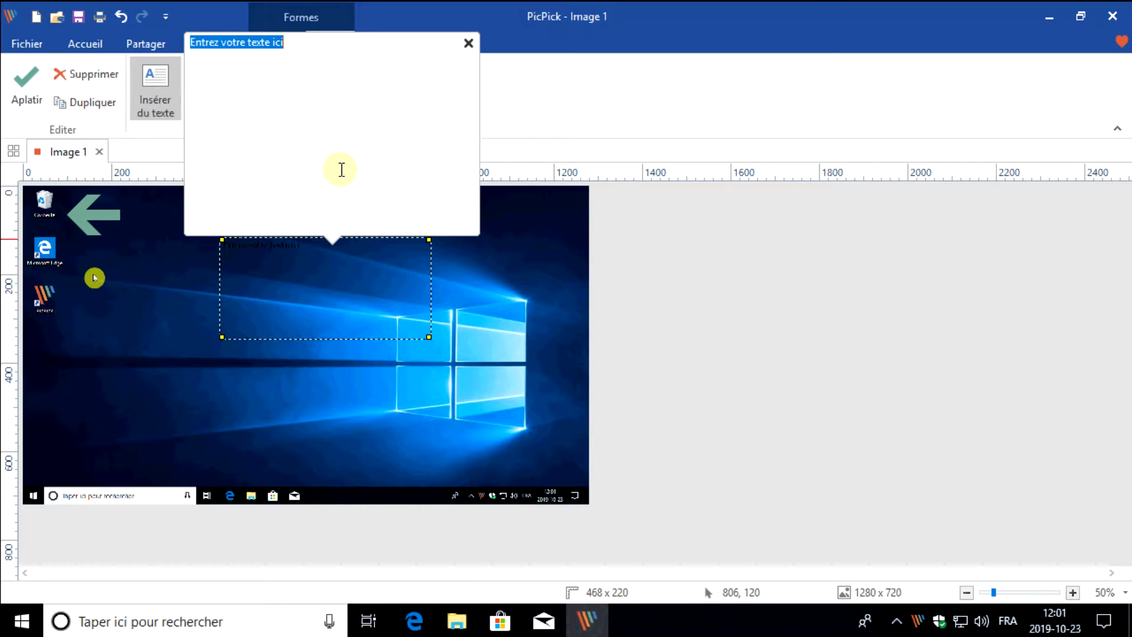
type("SALUT CECI EST COOL")
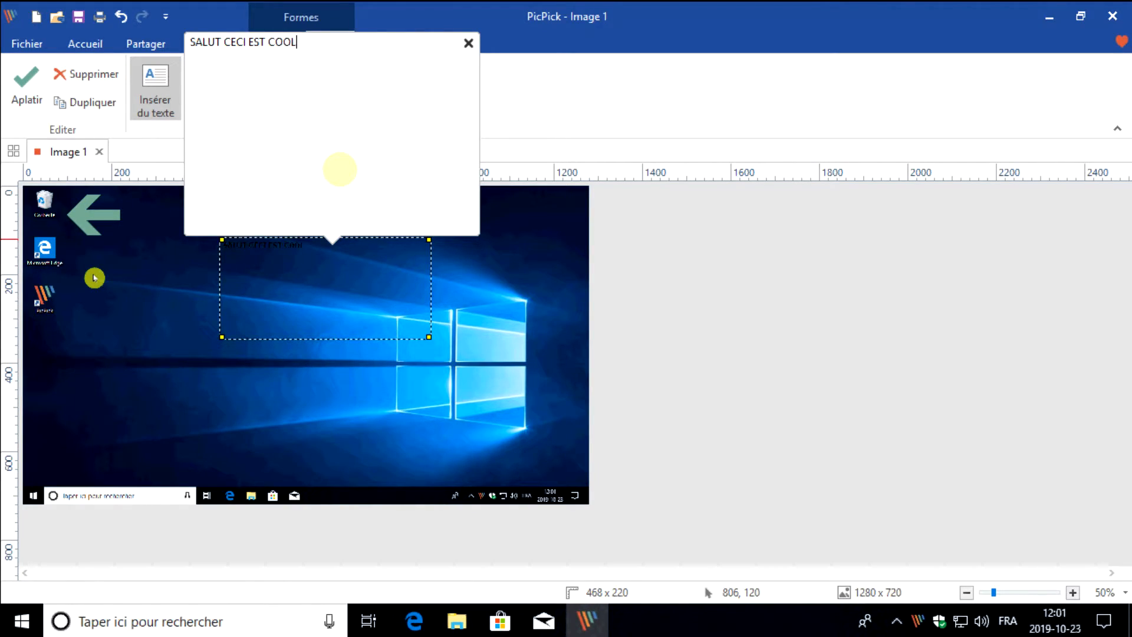
left_click(242, 291)
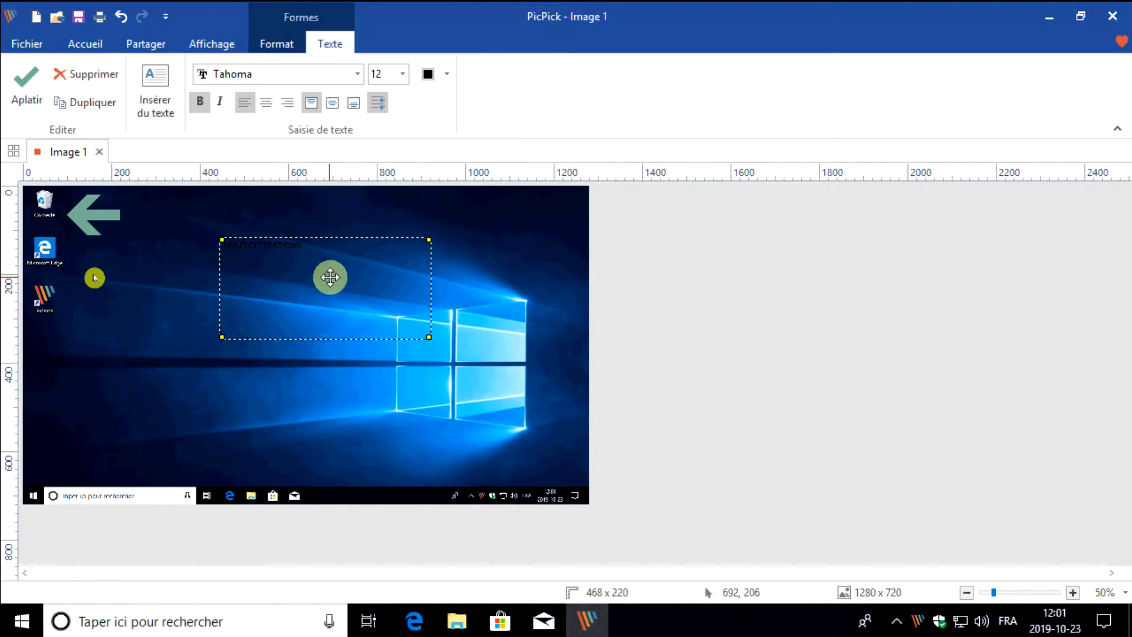
Colour the "SALUT CECI EST COOL" text white, enlarge its font, and deselect the text box
left_click(448, 75)
left_click(422, 117)
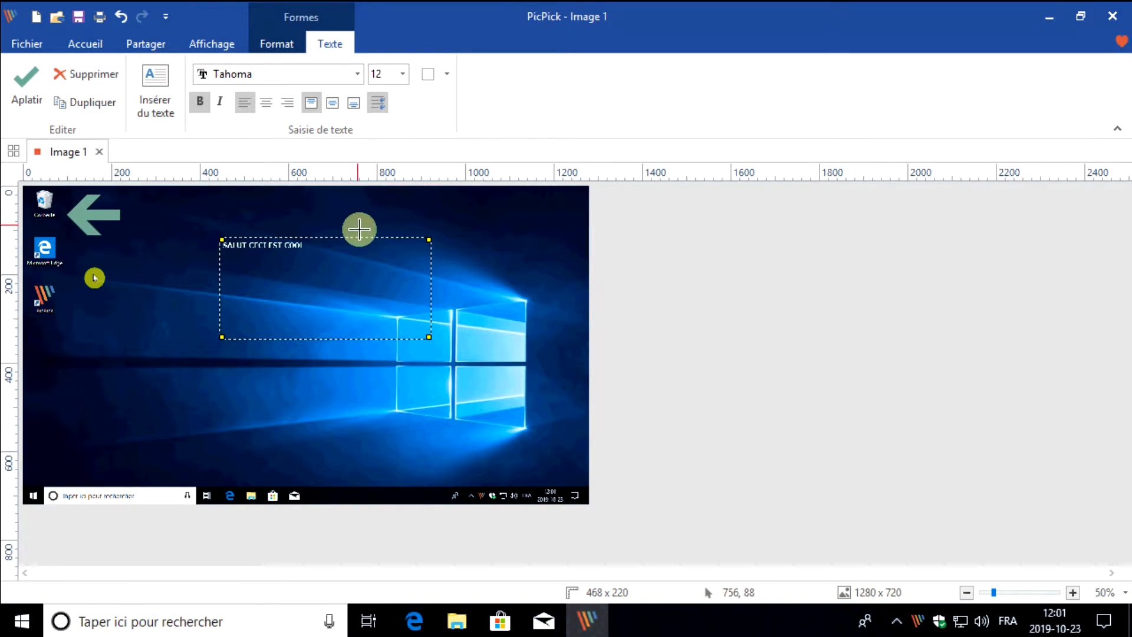
left_click(403, 74)
left_click(388, 277)
left_click(490, 356)
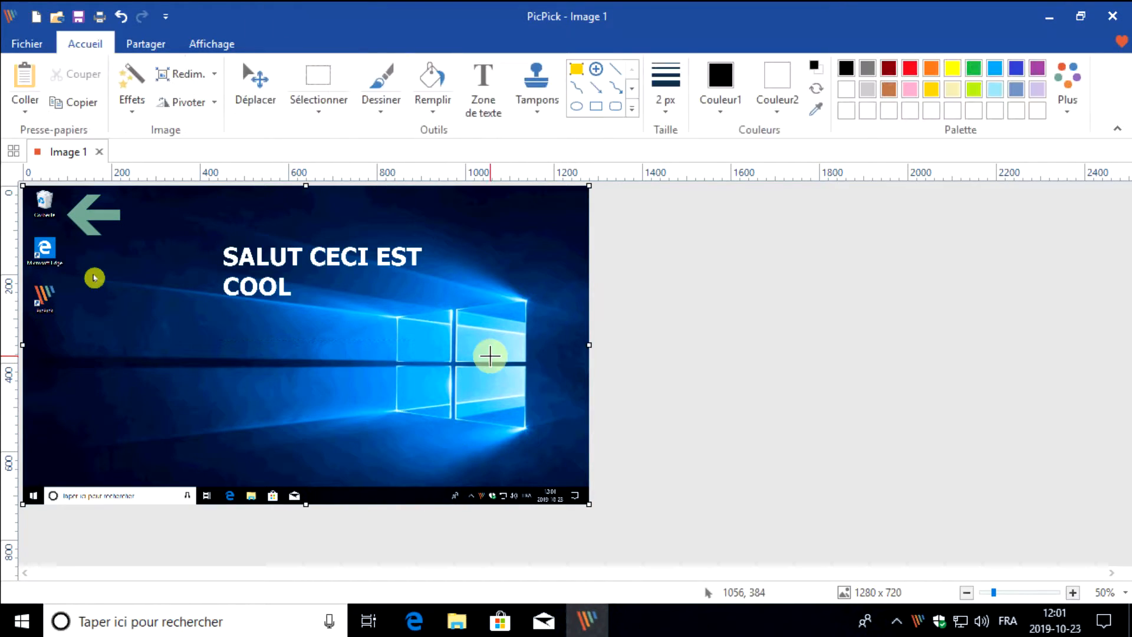
Save the annotated capture as Image 1.png in the Images folder
left_click(81, 18)
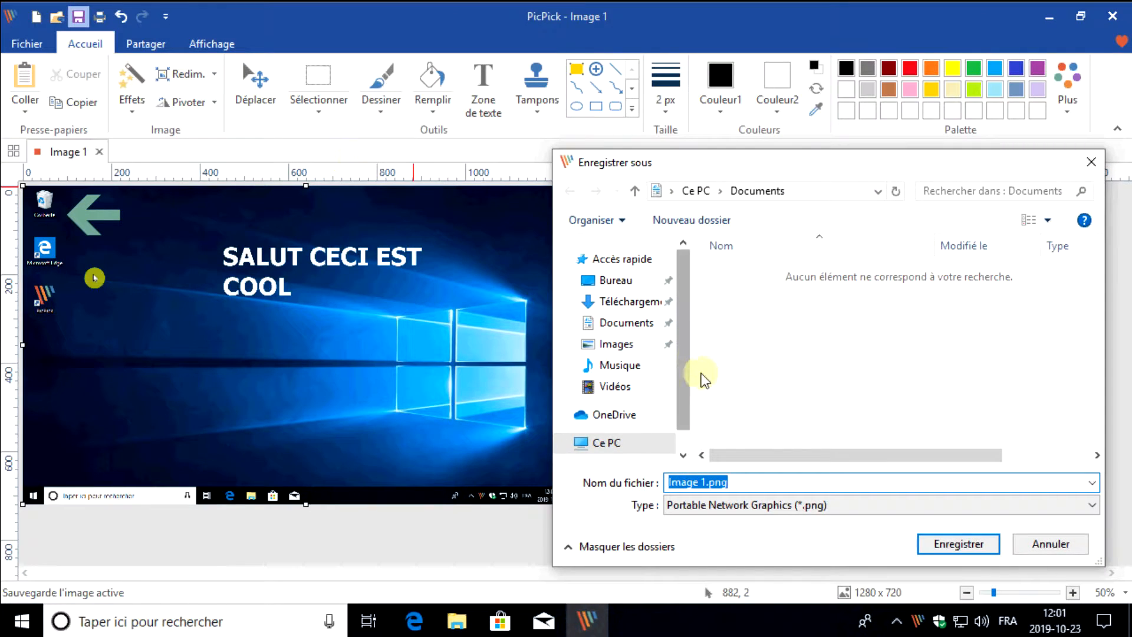
left_click(618, 343)
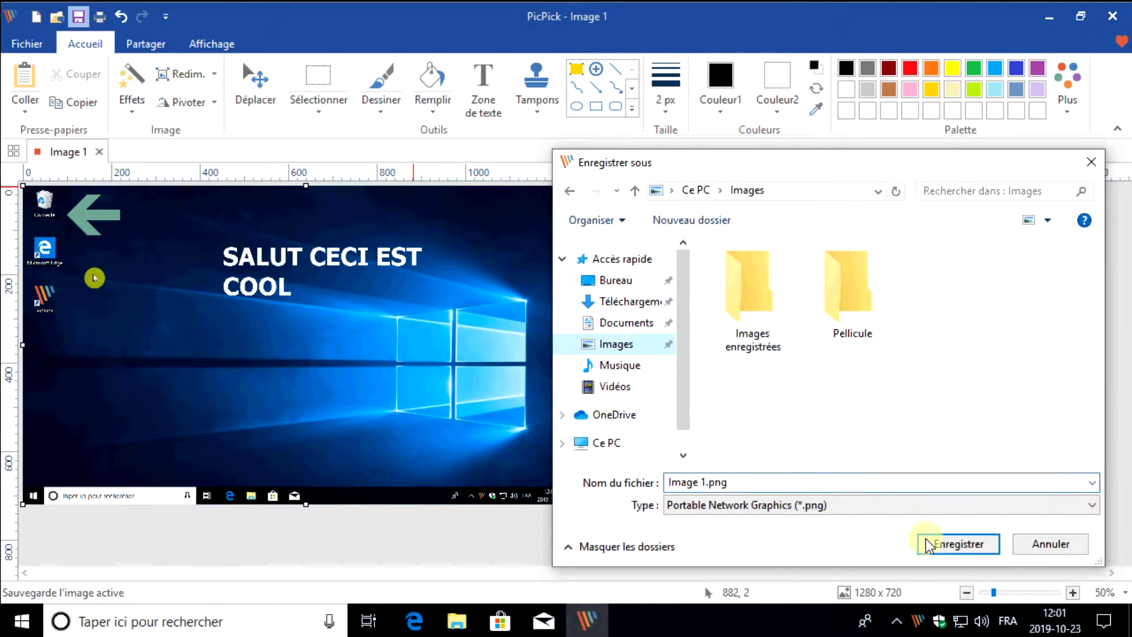
left_click(938, 540)
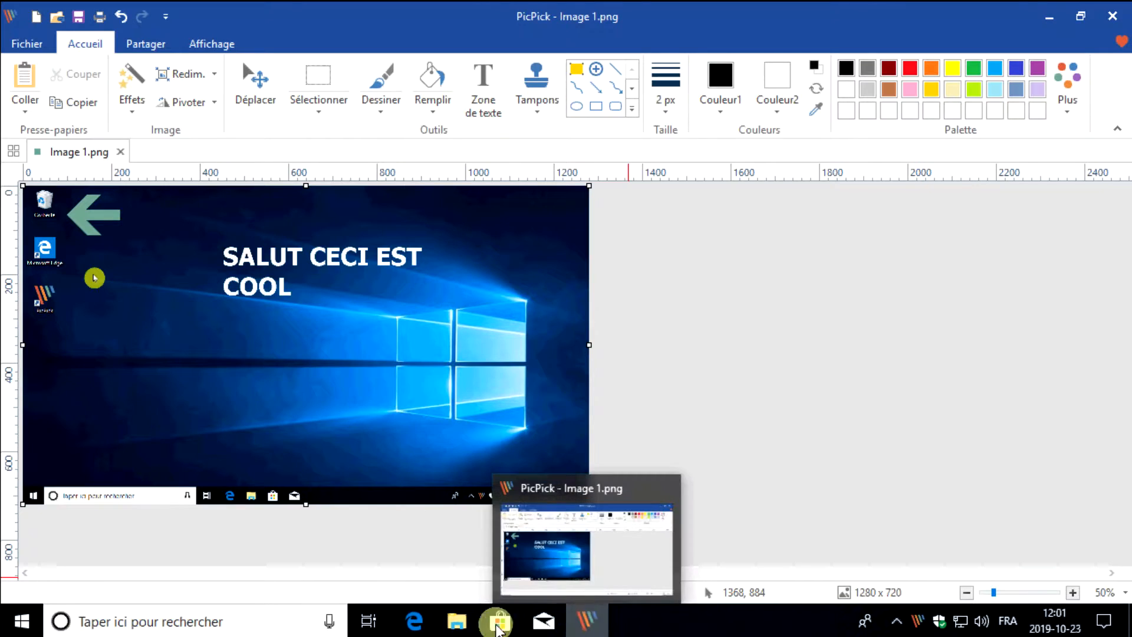
View the saved Image 1.png from the Images folder in File Explorer, and close the image viewer, folder window and PicPick
left_click(458, 622)
left_click(289, 232)
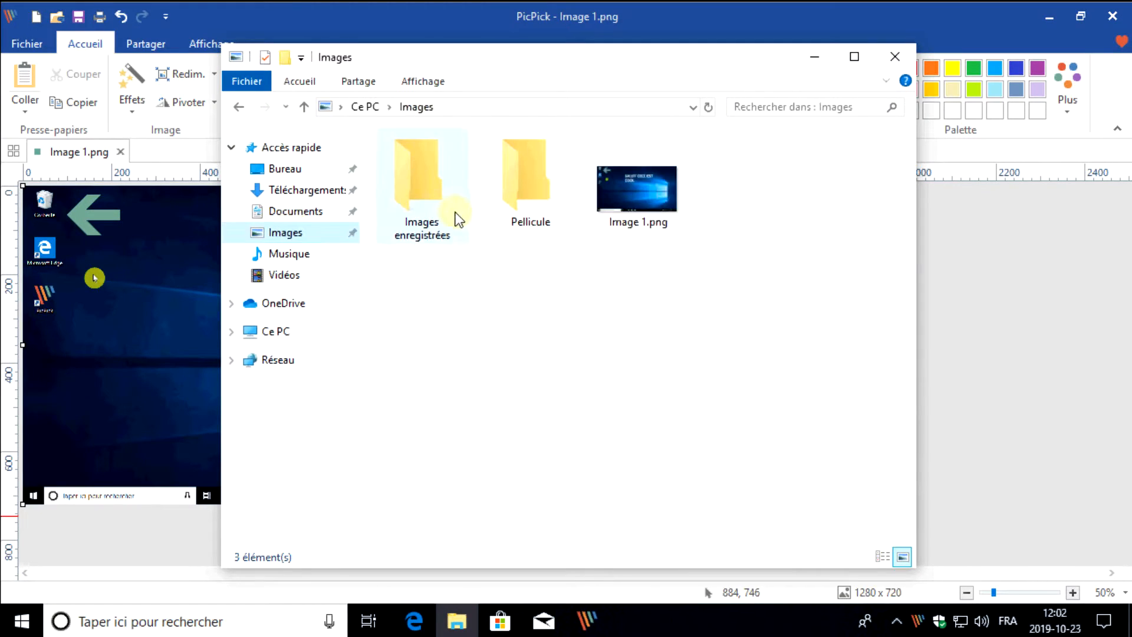
left_click(611, 196)
double_click(611, 193)
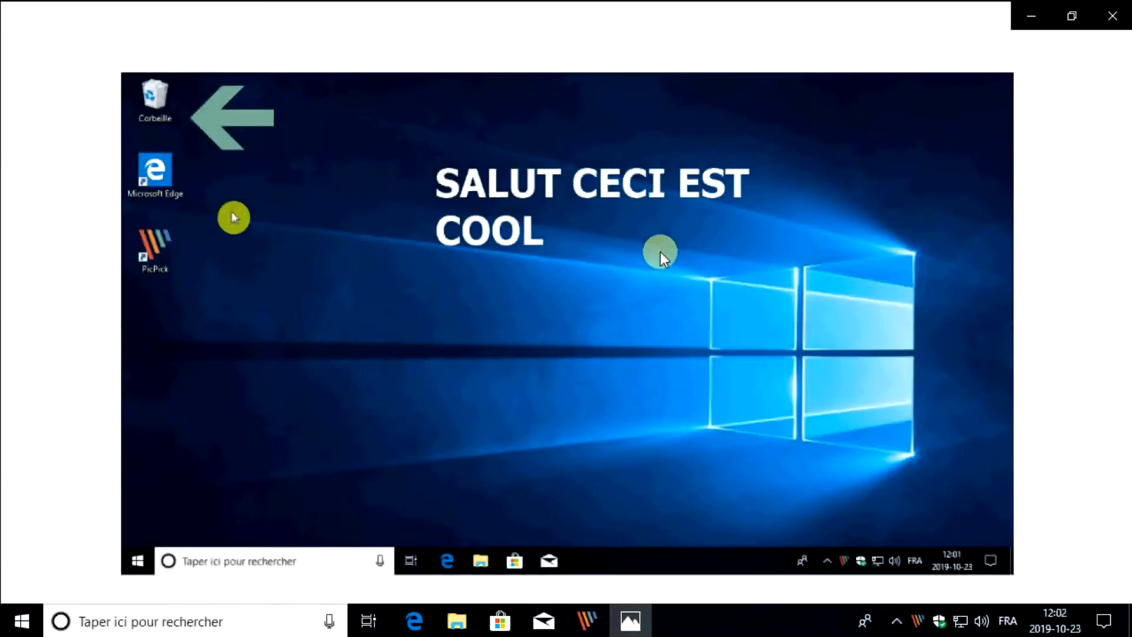
left_click(1112, 16)
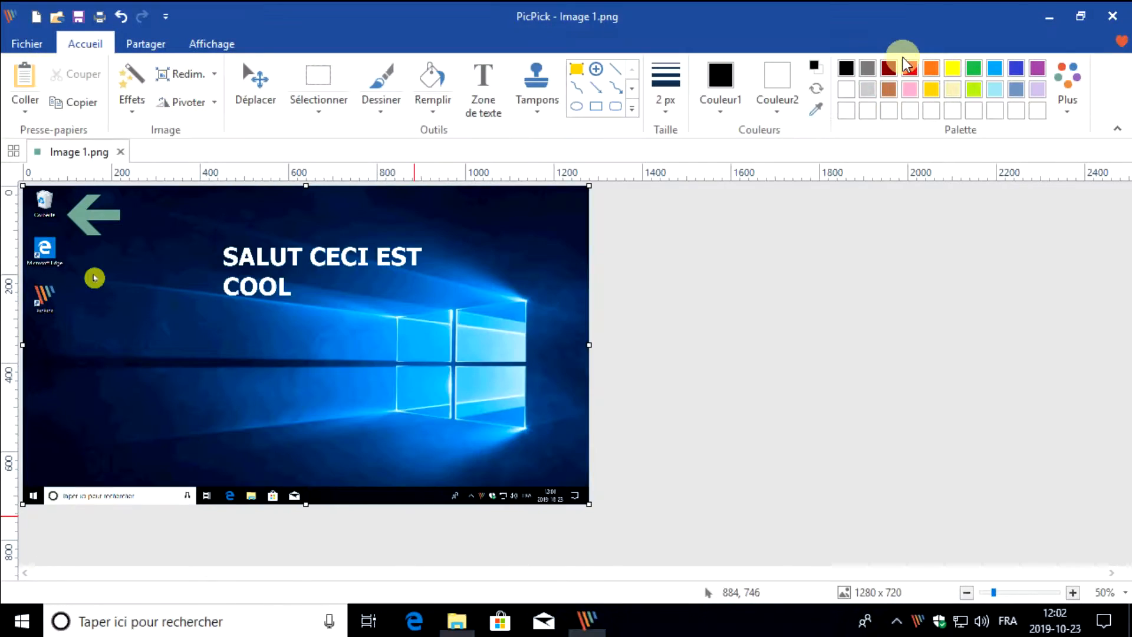
left_click(1112, 16)
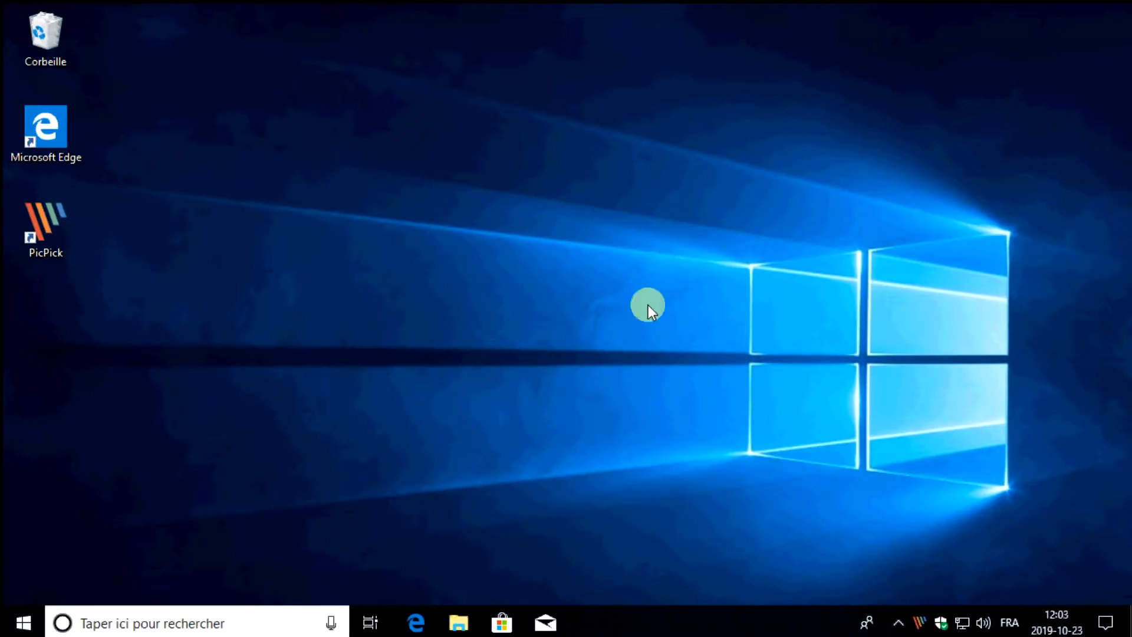
Look through PicPick's Capture d'écran modes from its notification area icon, and leave without capturing
right_click(919, 623)
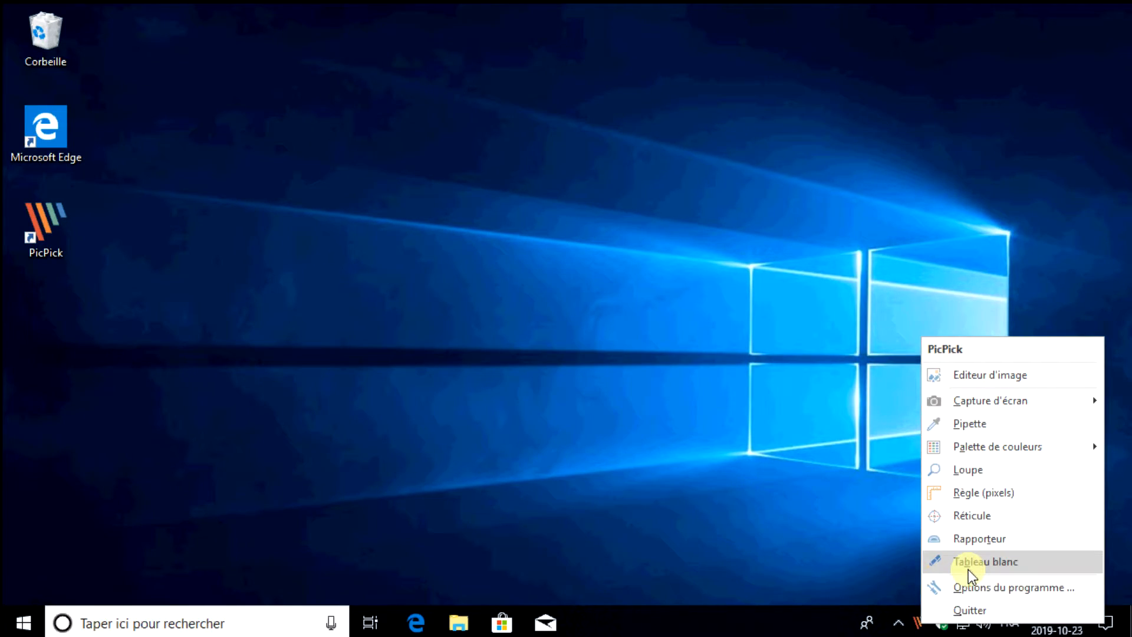
mouse_move(975, 400)
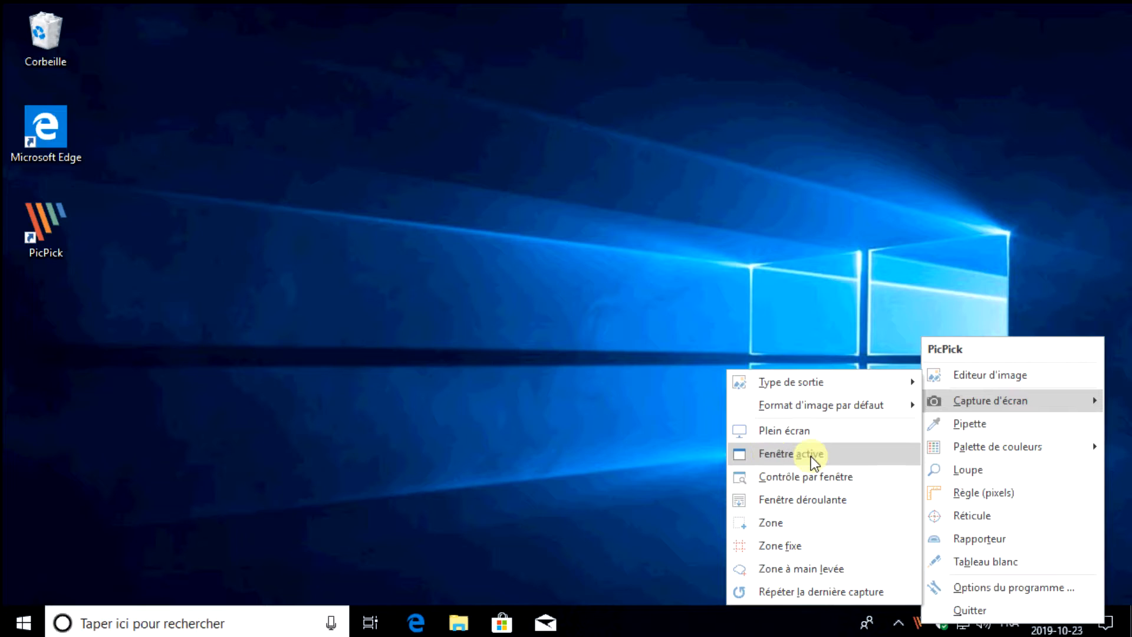
left_click(618, 390)
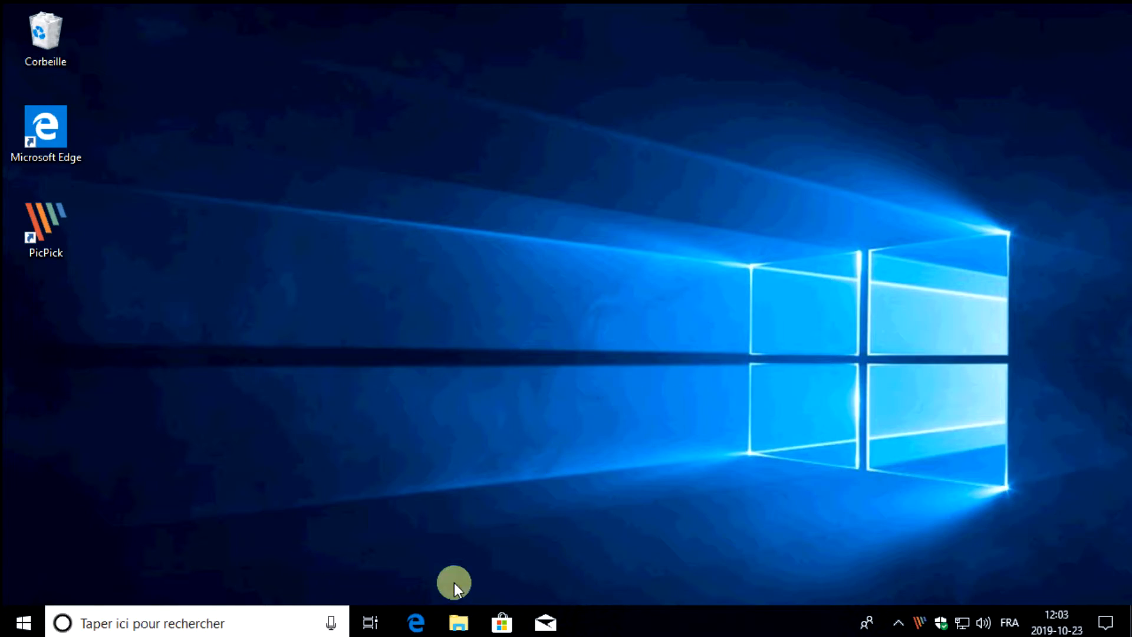
Open File Explorer on Ce PC, choose PicPick's Fenêtre active capture mode, and dismiss its shortcut notice
left_click(457, 620)
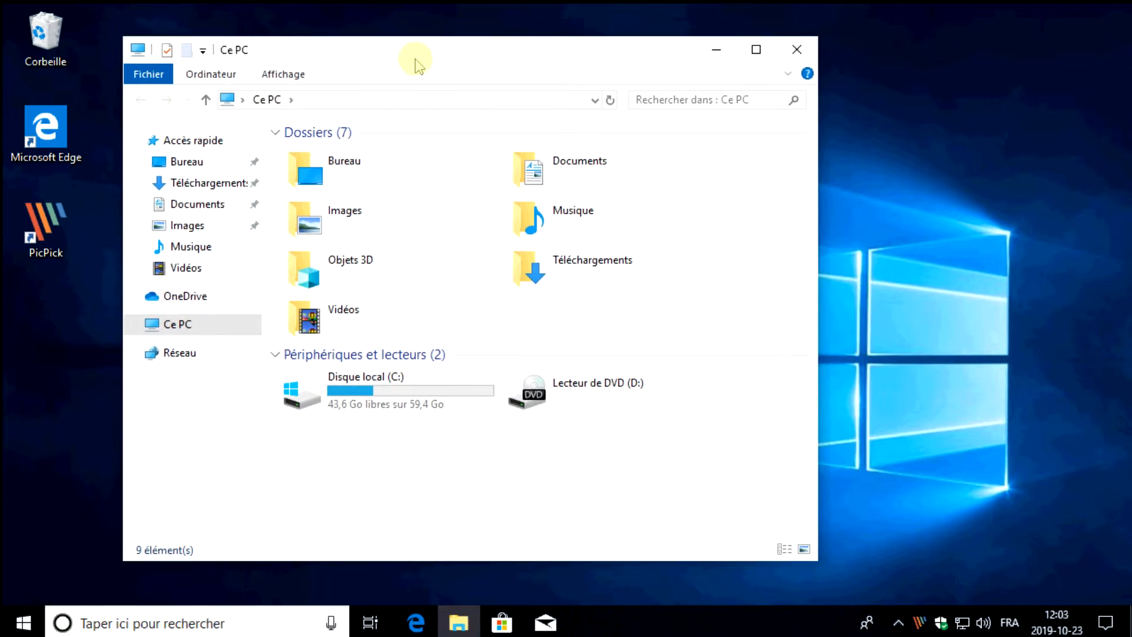
left_click(920, 622)
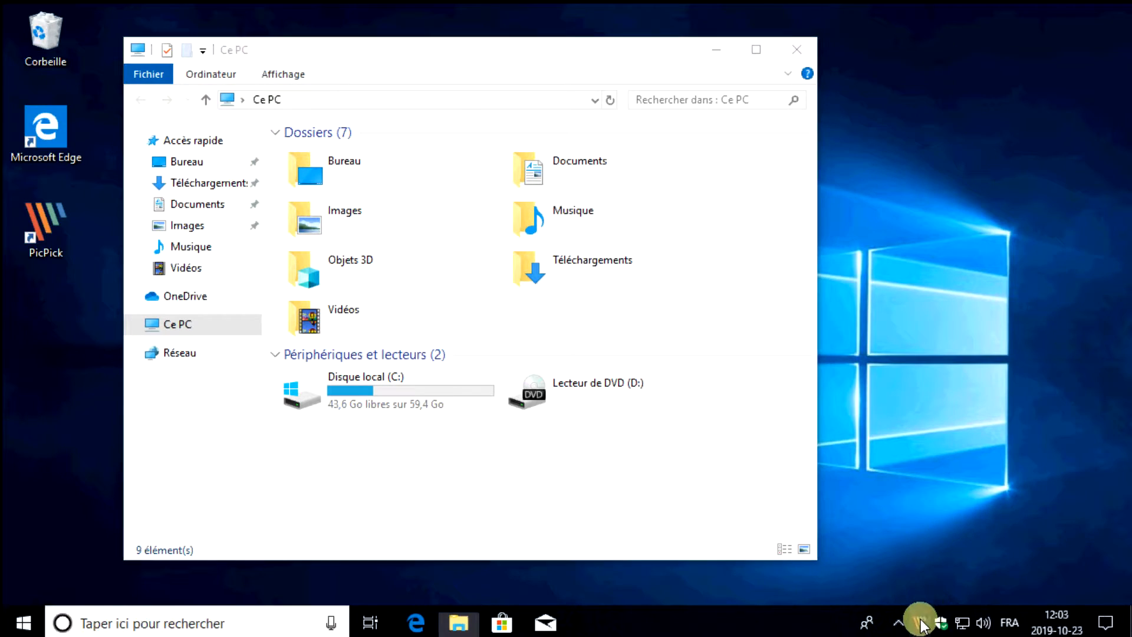
left_click(978, 396)
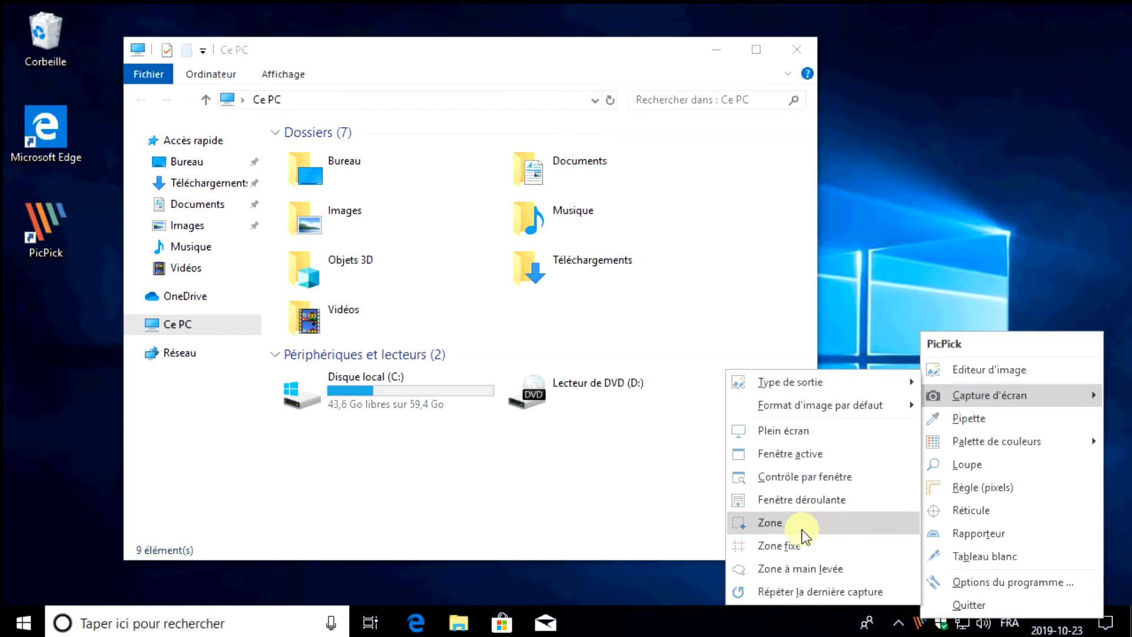
left_click(797, 457)
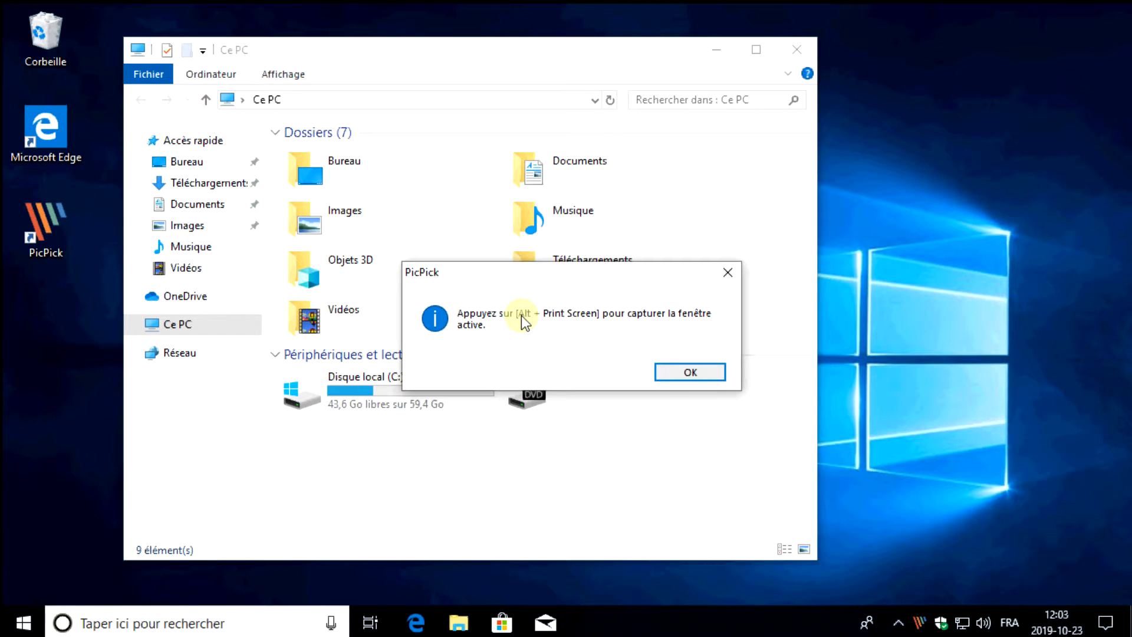
left_click(690, 371)
Reposition the File Explorer window, visit Documents, return to Ce PC, and capture that active window with PicPick
left_click_drag(623, 57, 720, 57)
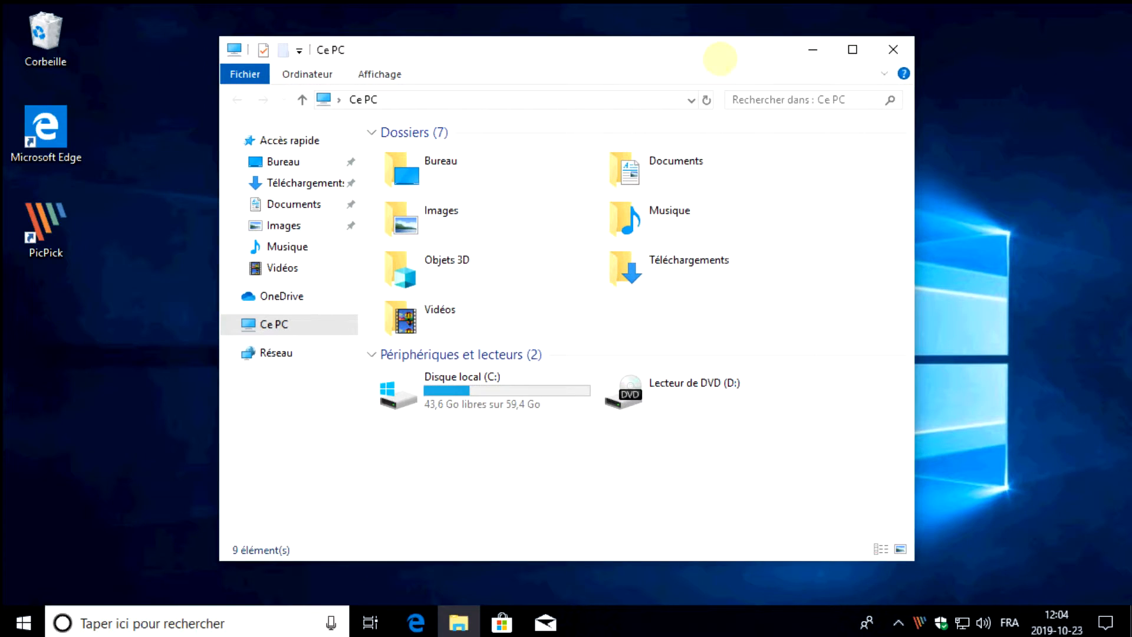
left_click(288, 201)
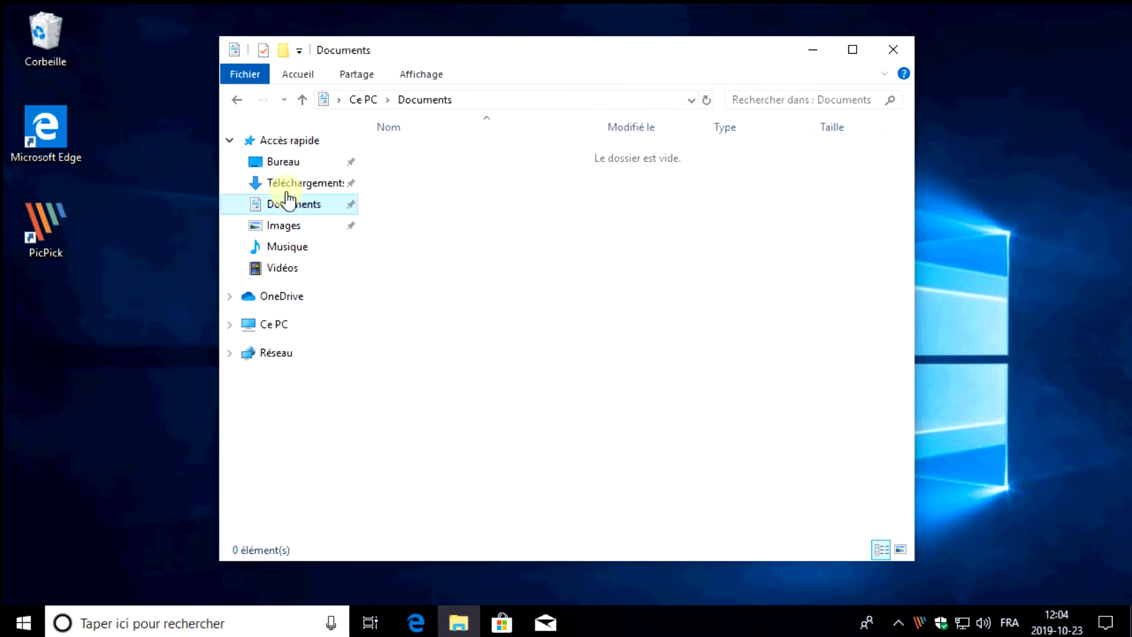
left_click(277, 325)
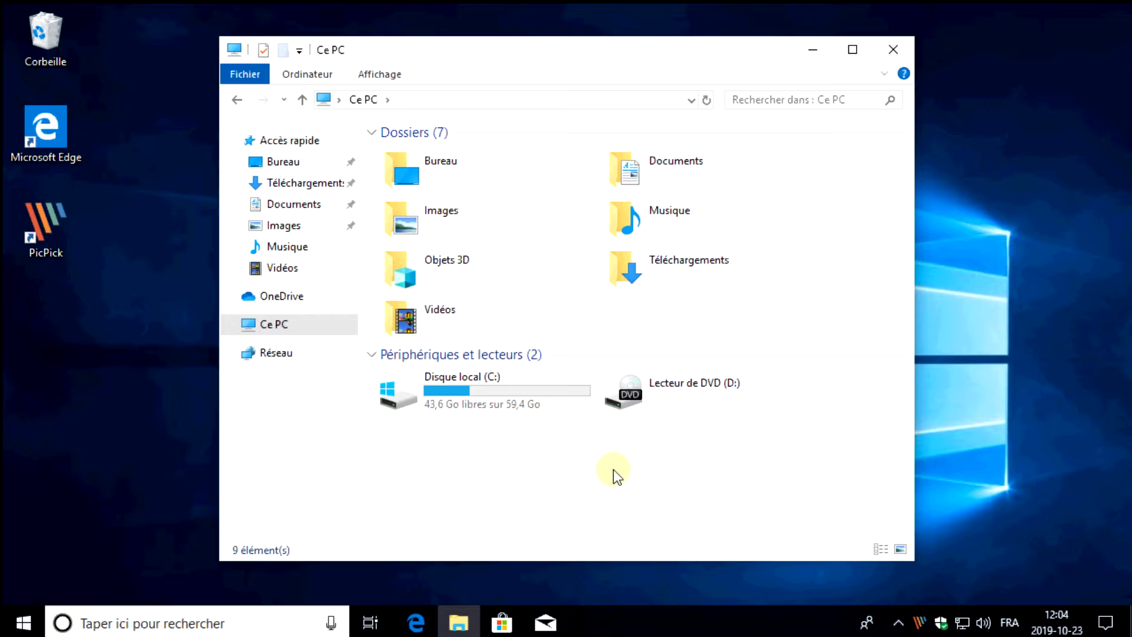
key("alt+Print")
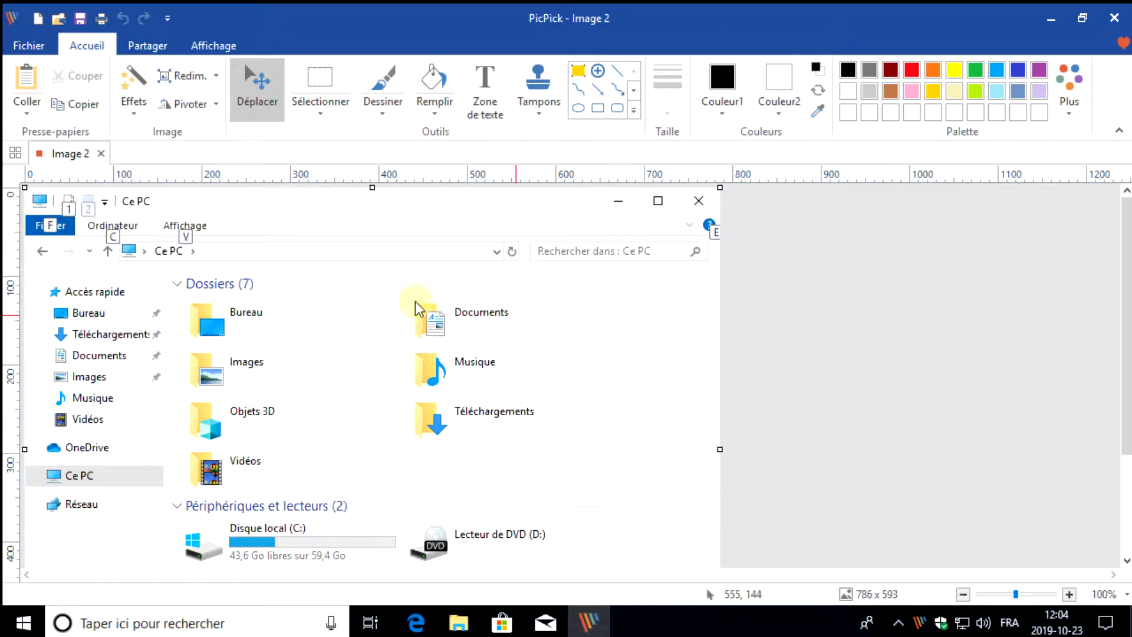
Look over the captured Ce PC window in the editor, discard it without saving, and close File Explorer
scroll(389, 334, "down", 3)
scroll(151, 383, "up", 3)
scroll(652, 434, "down", 3)
scroll(104, 533, "up", 3)
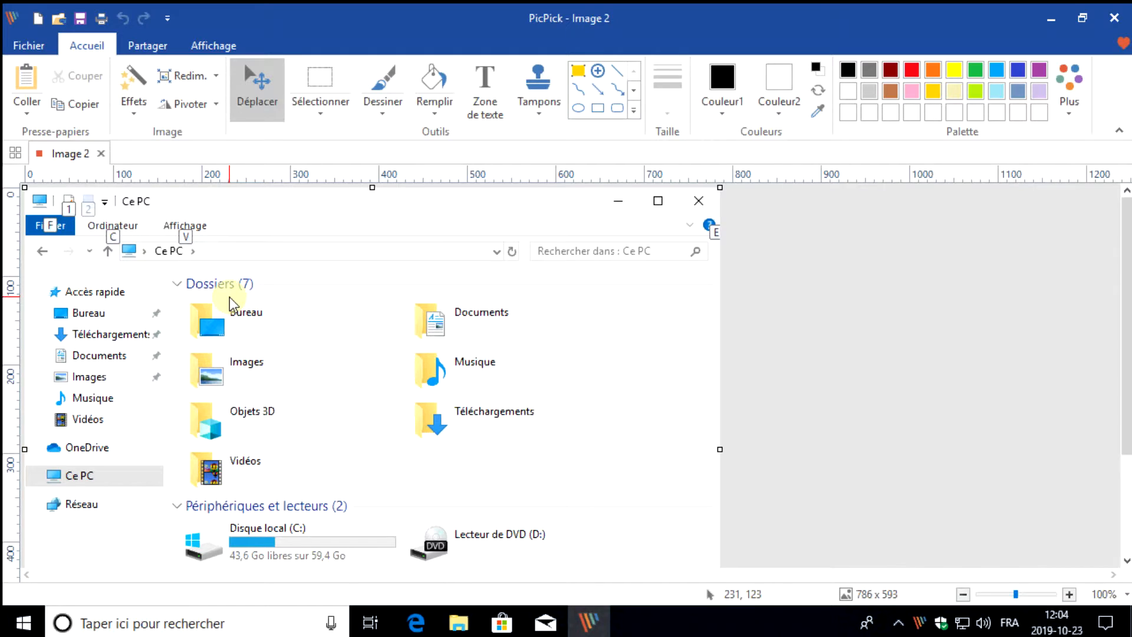
left_click(1111, 23)
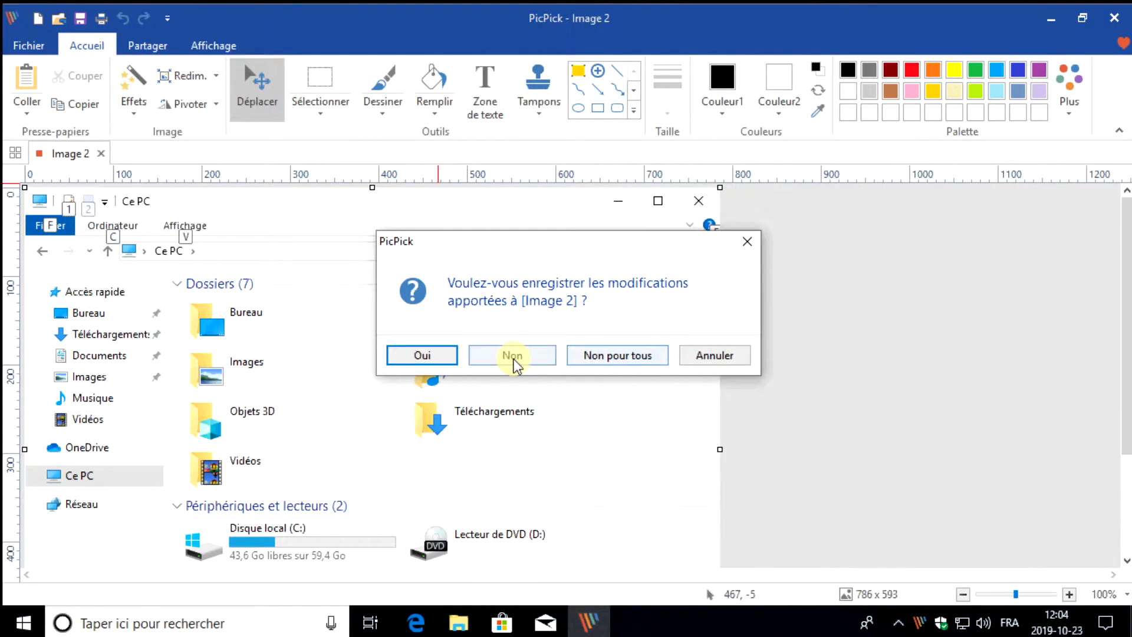
left_click(513, 356)
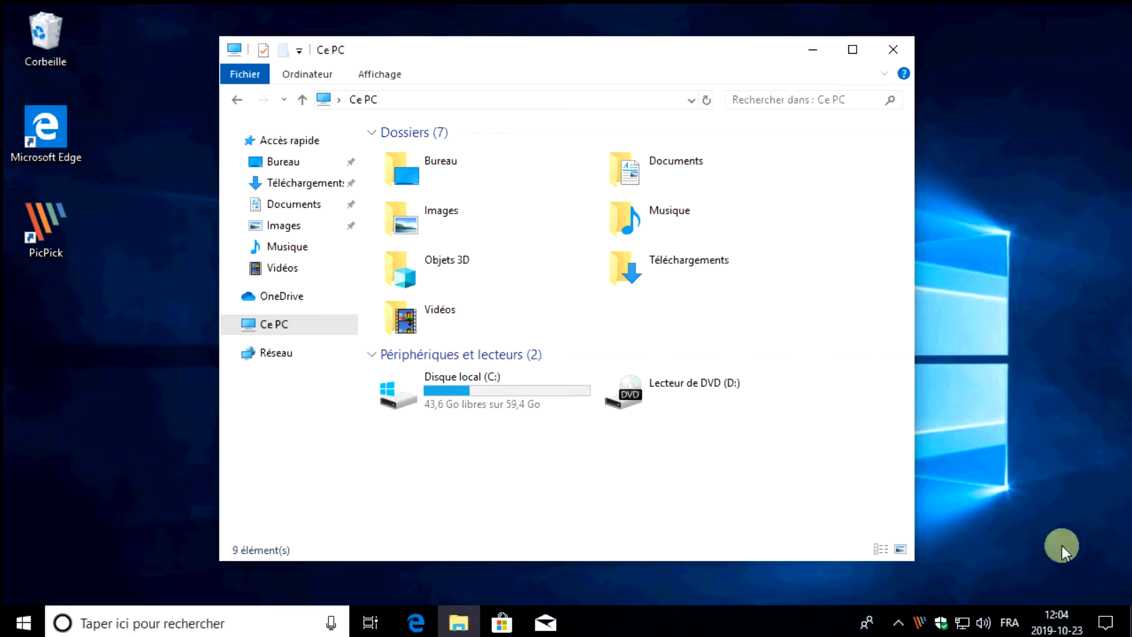
left_click(893, 49)
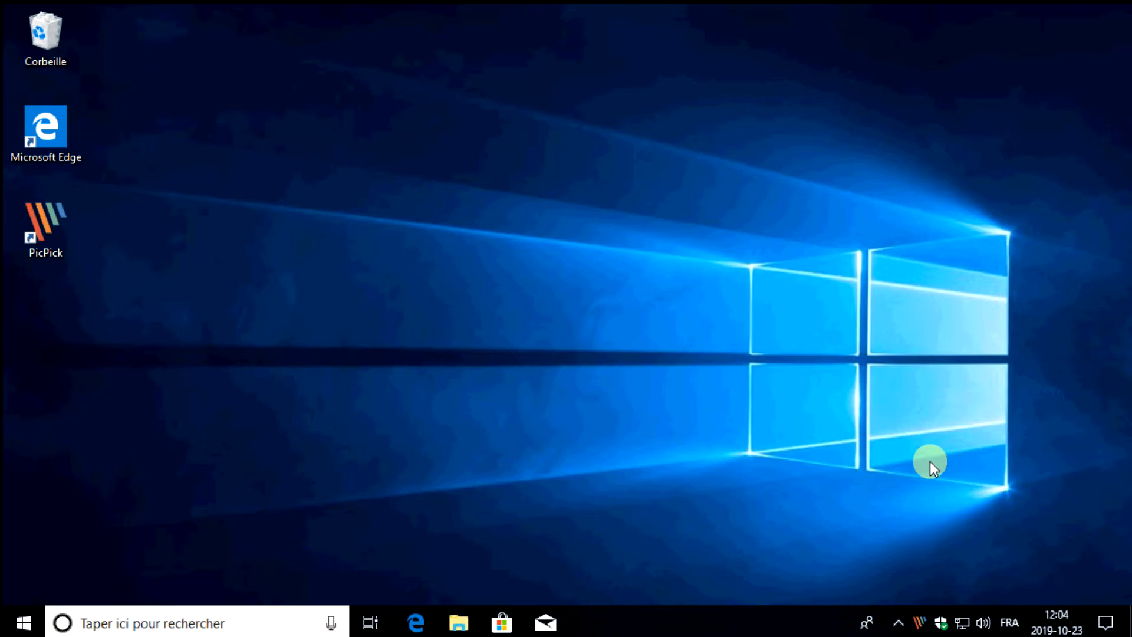
Reopen File Explorer on Ce PC and capture a zone of about 427 x 437 pixels from the window's upper-left part
key("super+e")
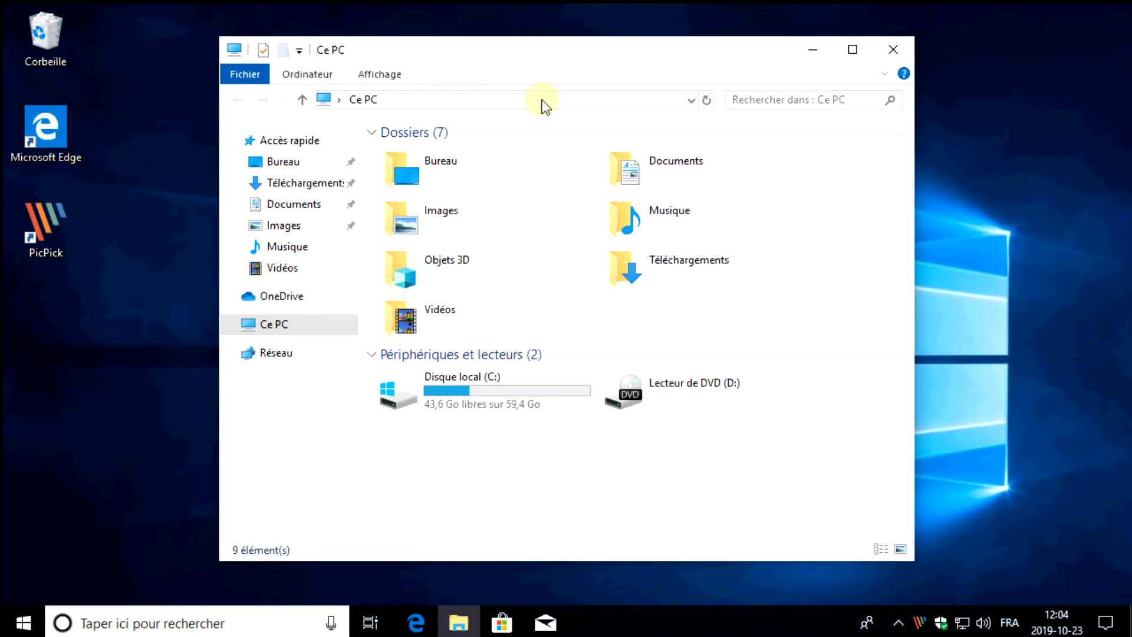
left_click_drag(520, 63, 447, 65)
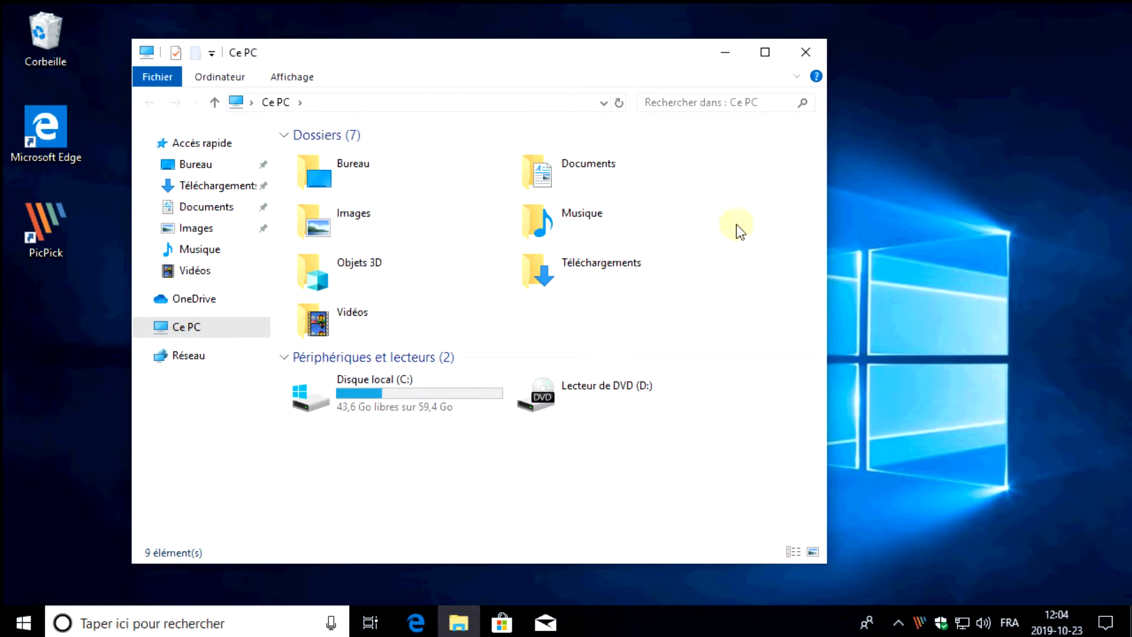
right_click(918, 622)
mouse_move(996, 403)
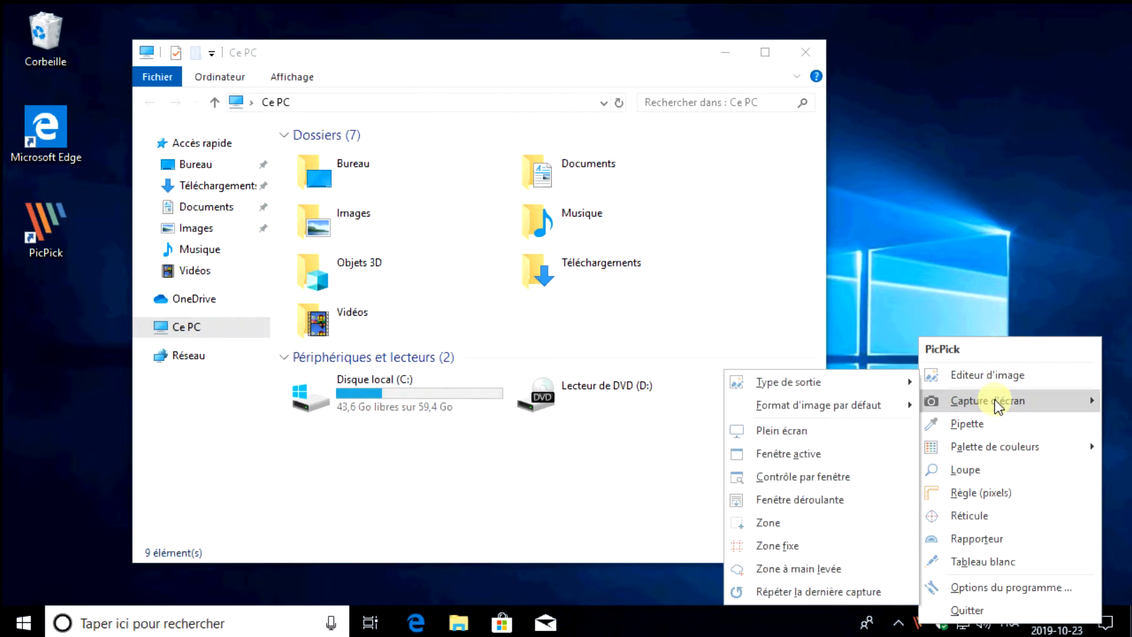
left_click(782, 528)
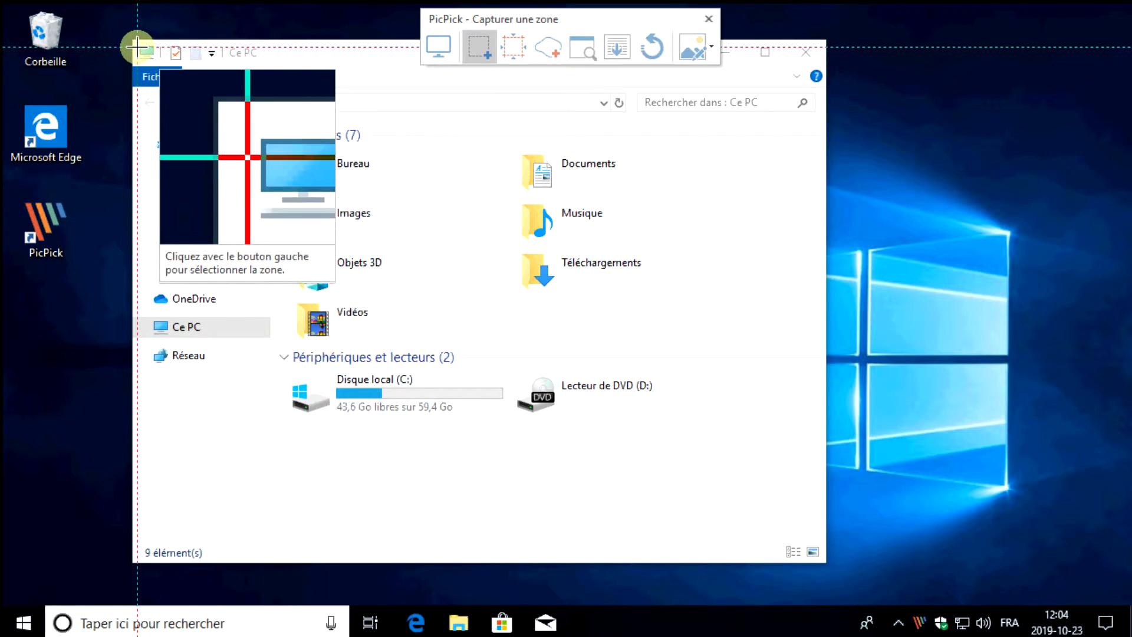
left_click_drag(133, 41, 509, 426)
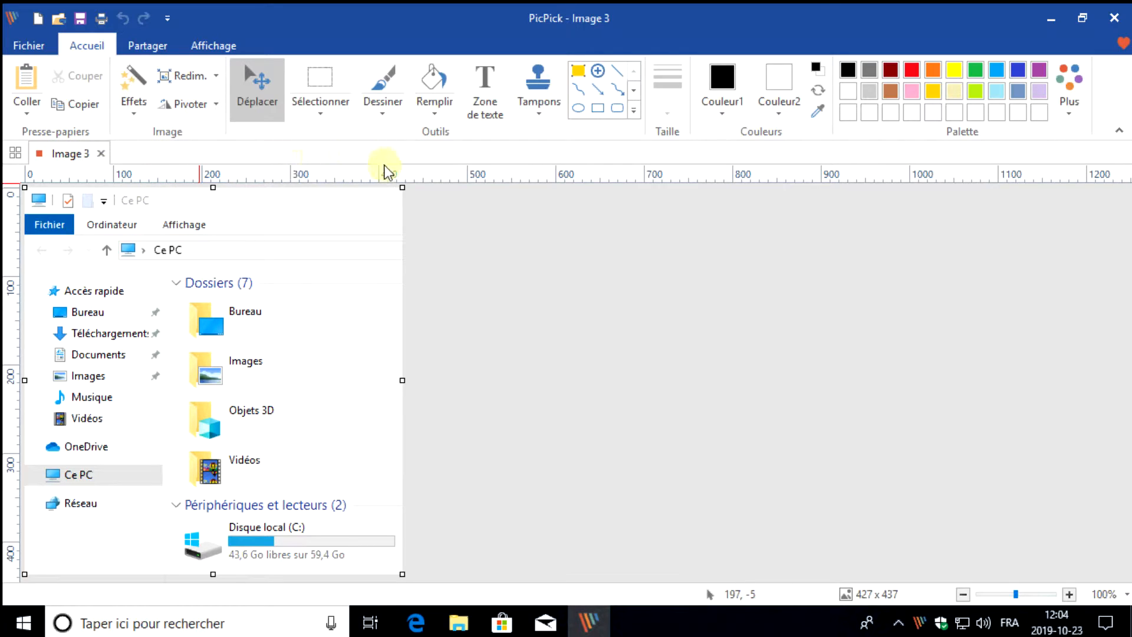
Hide the PicPick editor and capture a second zone of about 479 x 342 pixels over the folders and drives in Ce PC
left_click(598, 626)
right_click(918, 621)
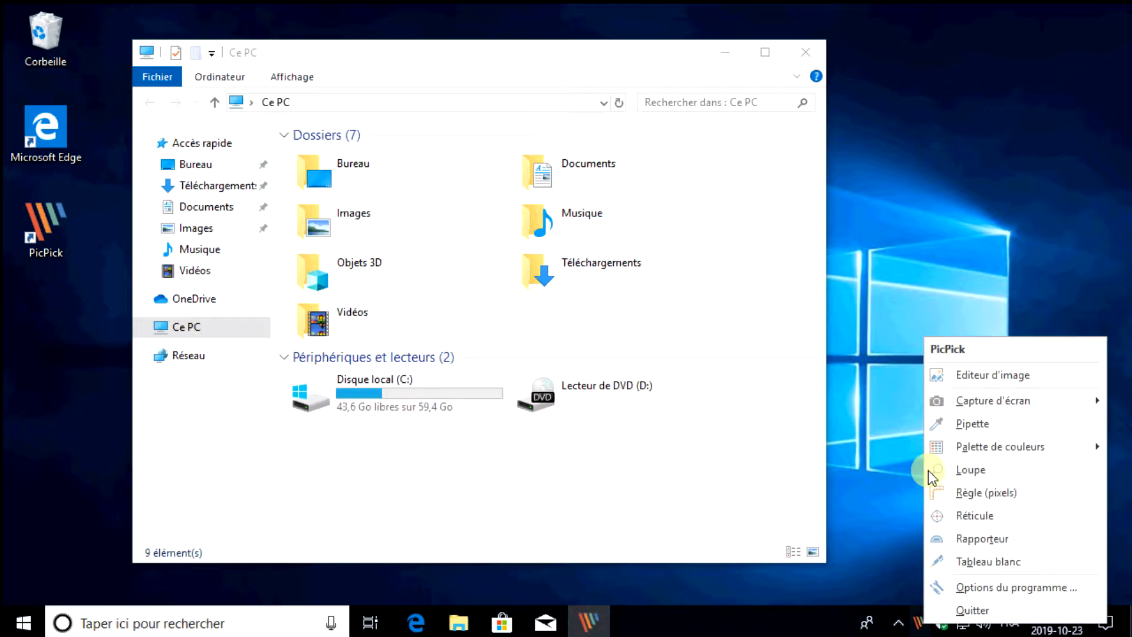
mouse_move(949, 402)
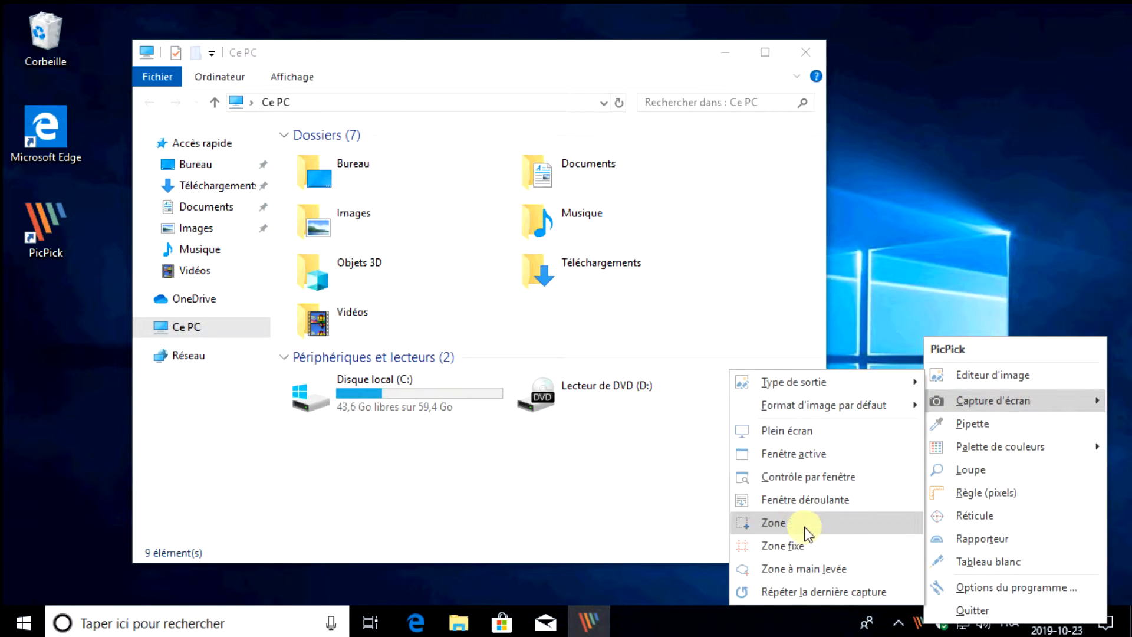
left_click(805, 527)
left_click_drag(317, 185, 740, 488)
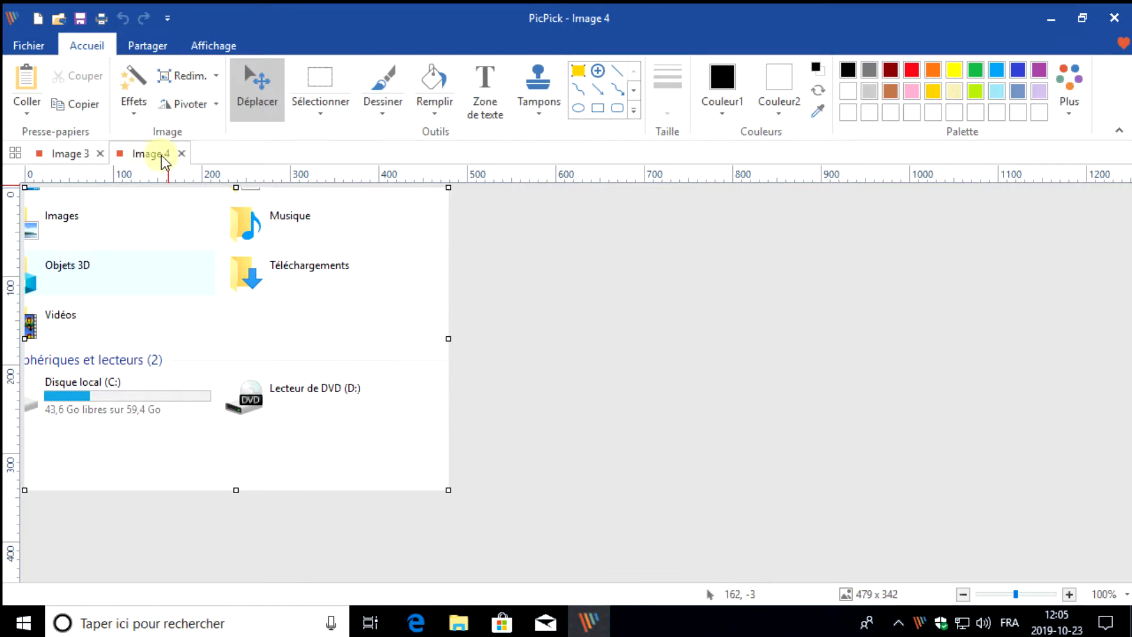
Compare the Image 3 and Image 4 captures, and close the editor without saving either one
left_click(60, 154)
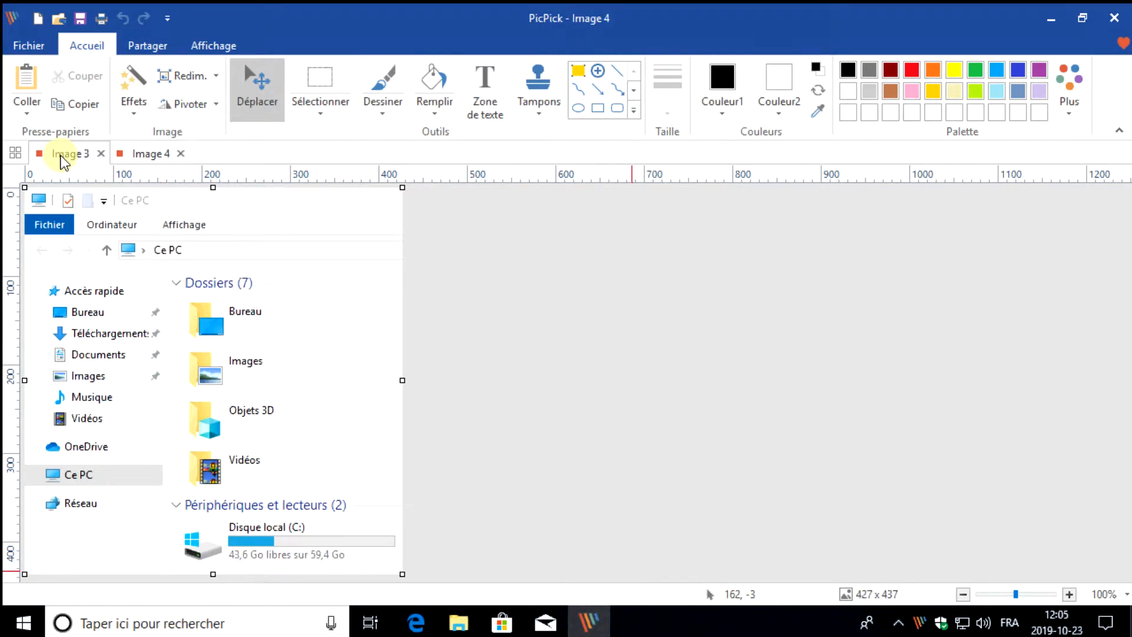
left_click(157, 157)
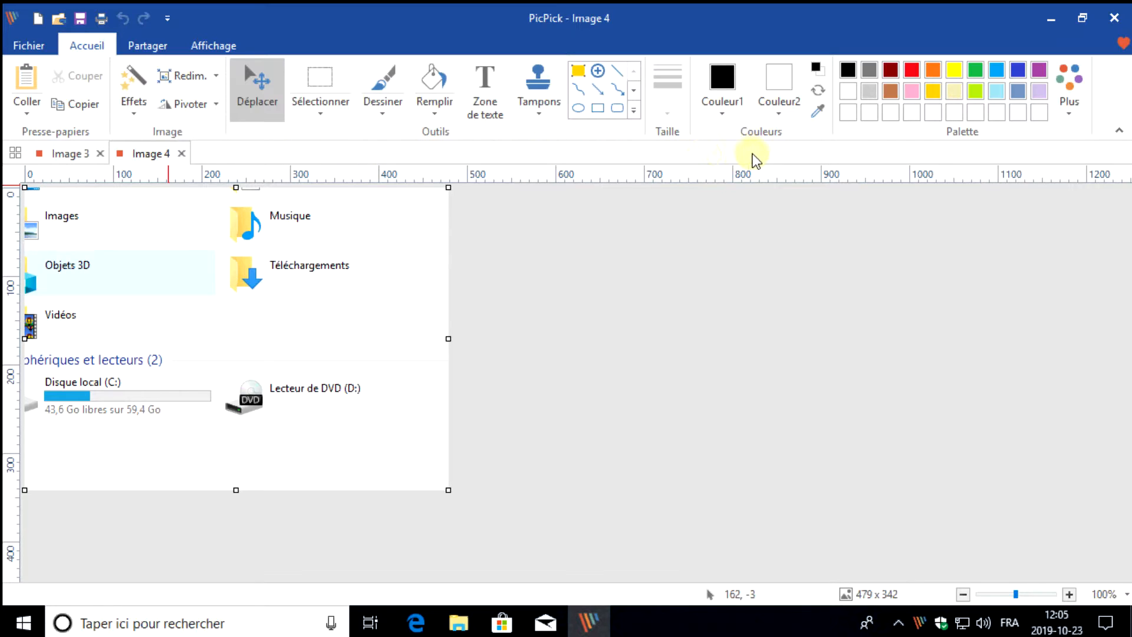
left_click(1113, 17)
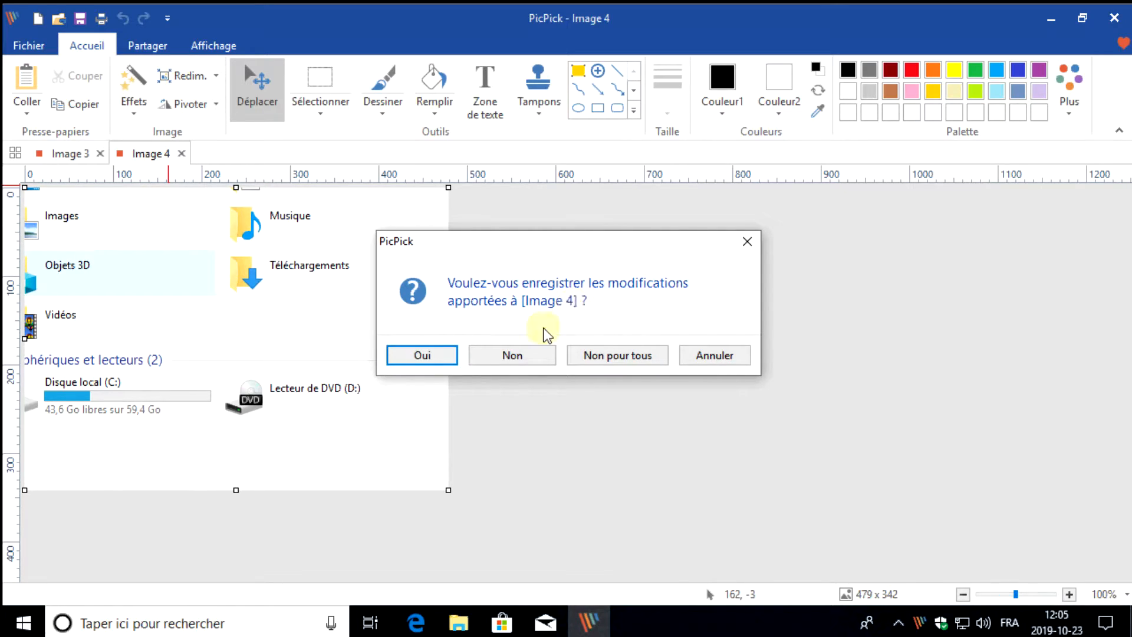
left_click(511, 355)
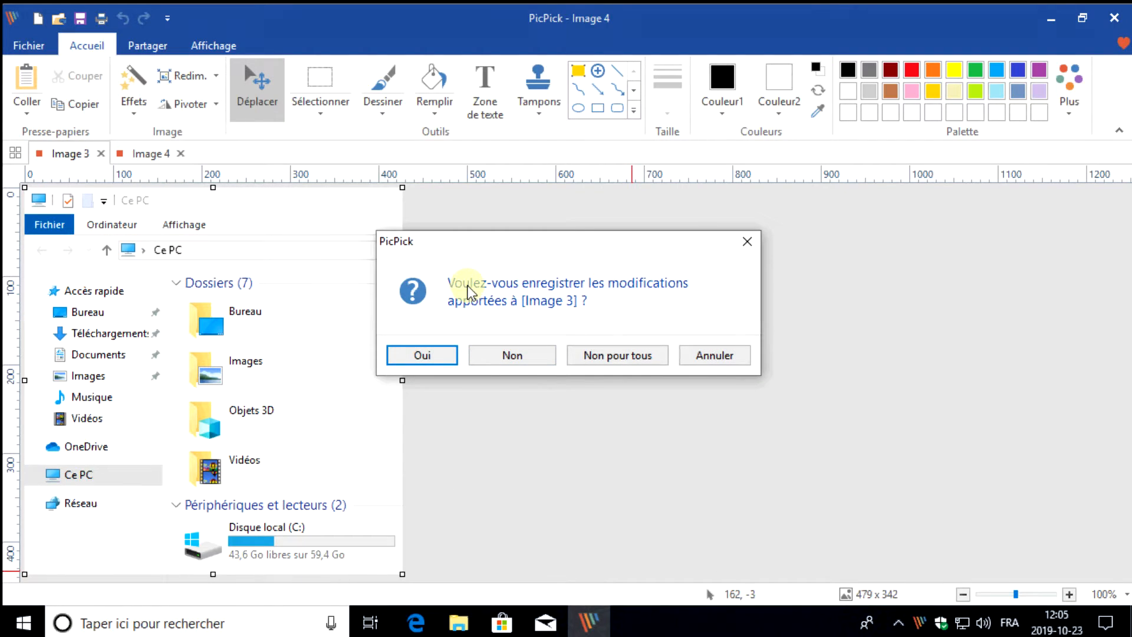
left_click(639, 355)
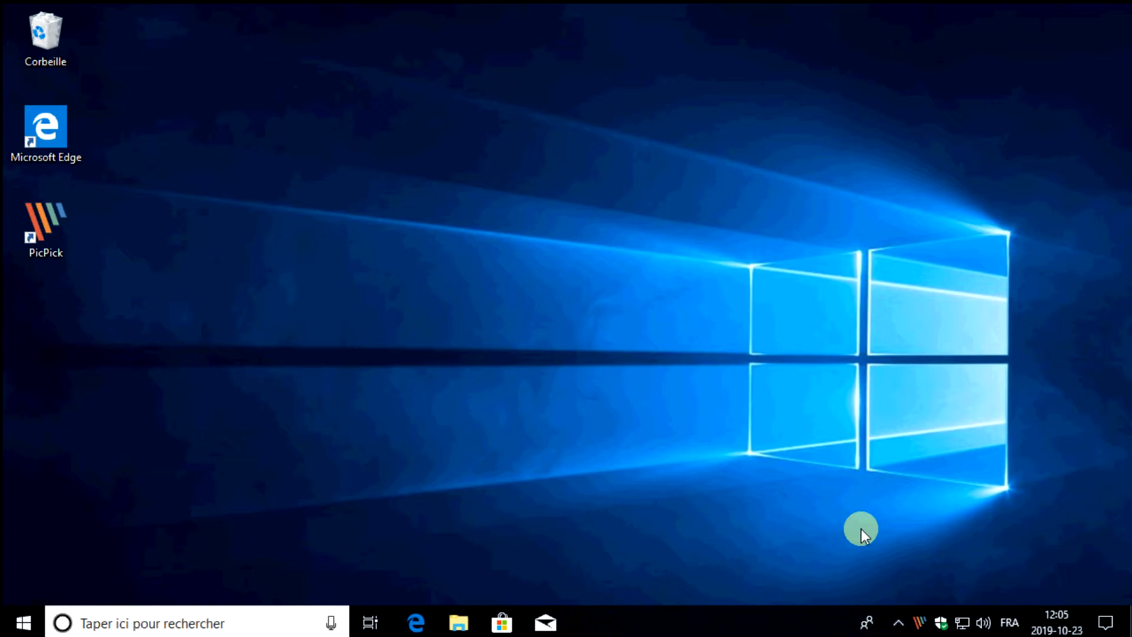
Capture a zone of about 768 x 37 pixels covering the taskbar's search box and app icons, and close it without saving
left_click(928, 628)
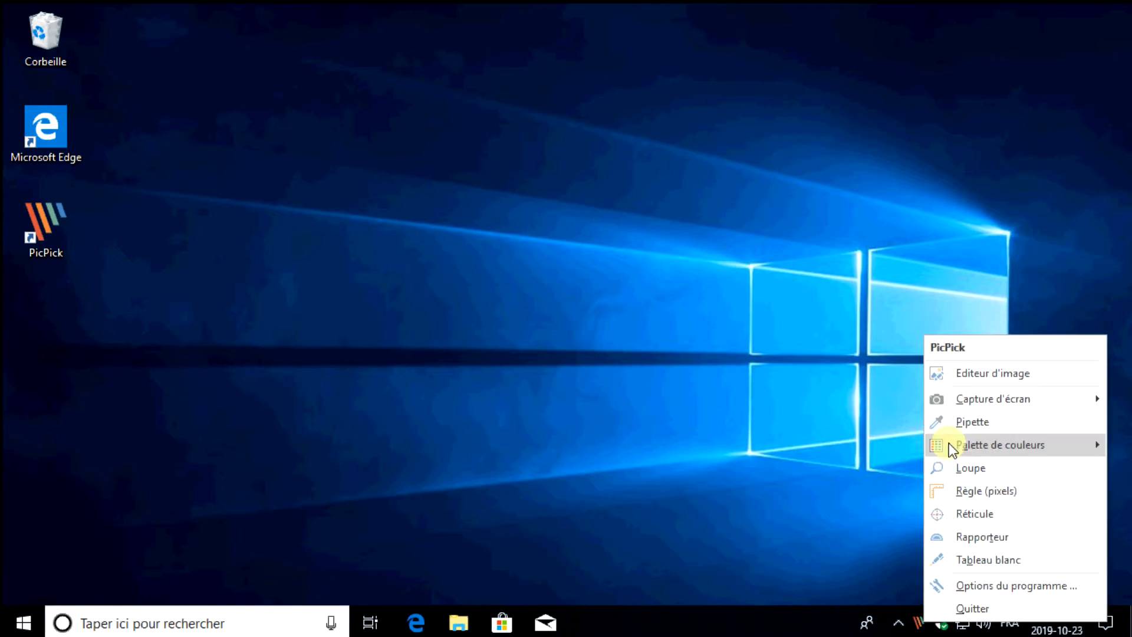
mouse_move(965, 399)
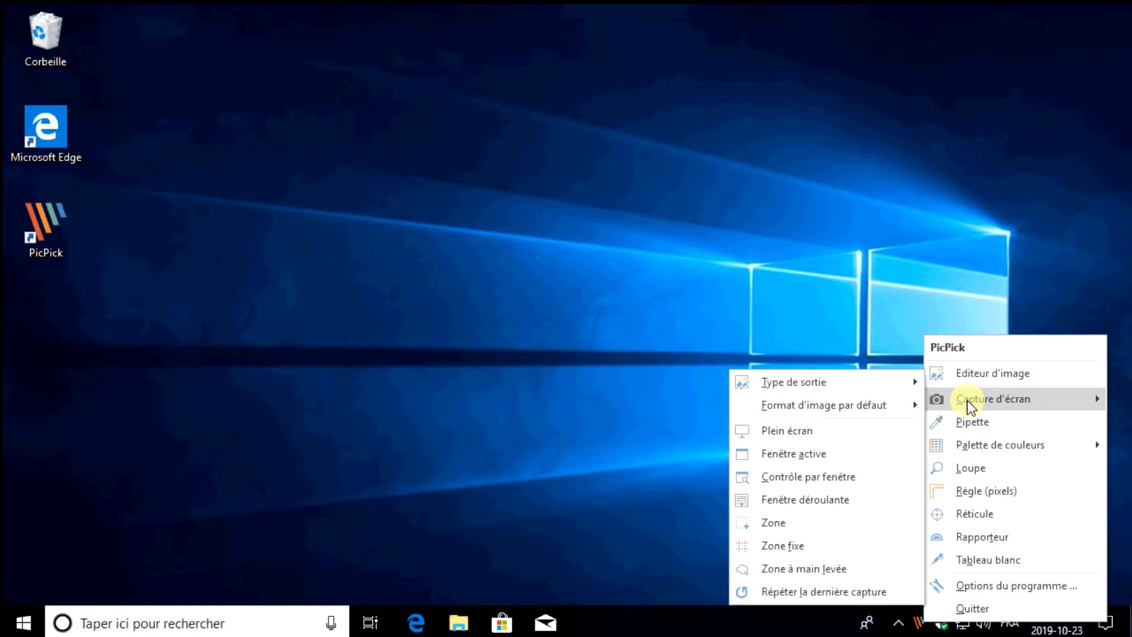
left_click(769, 523)
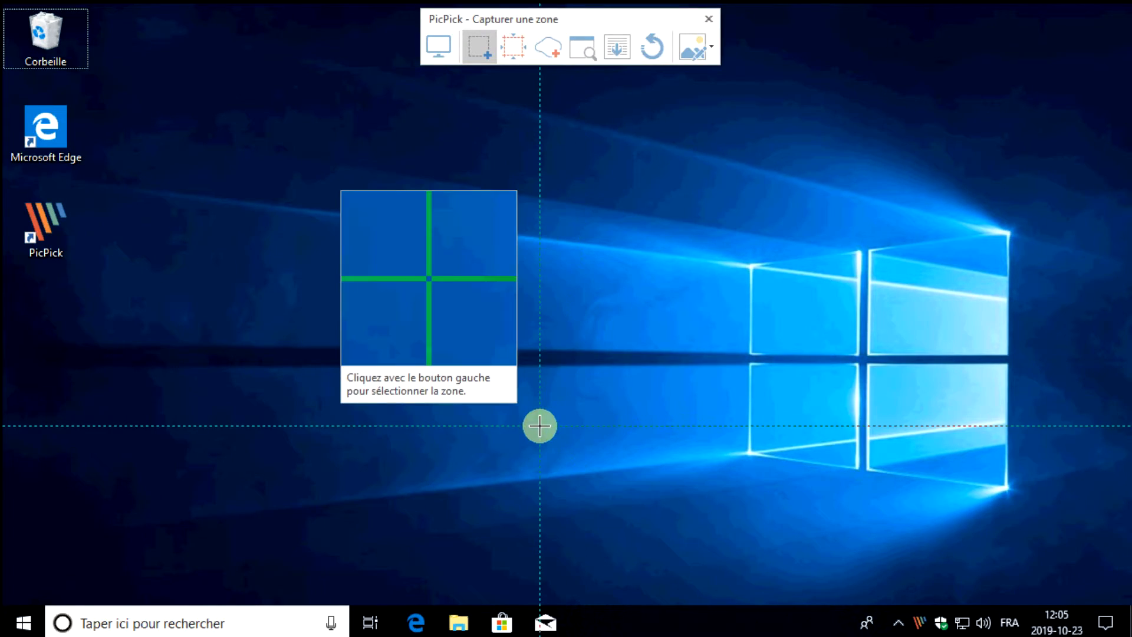
left_click_drag(6, 606, 683, 635)
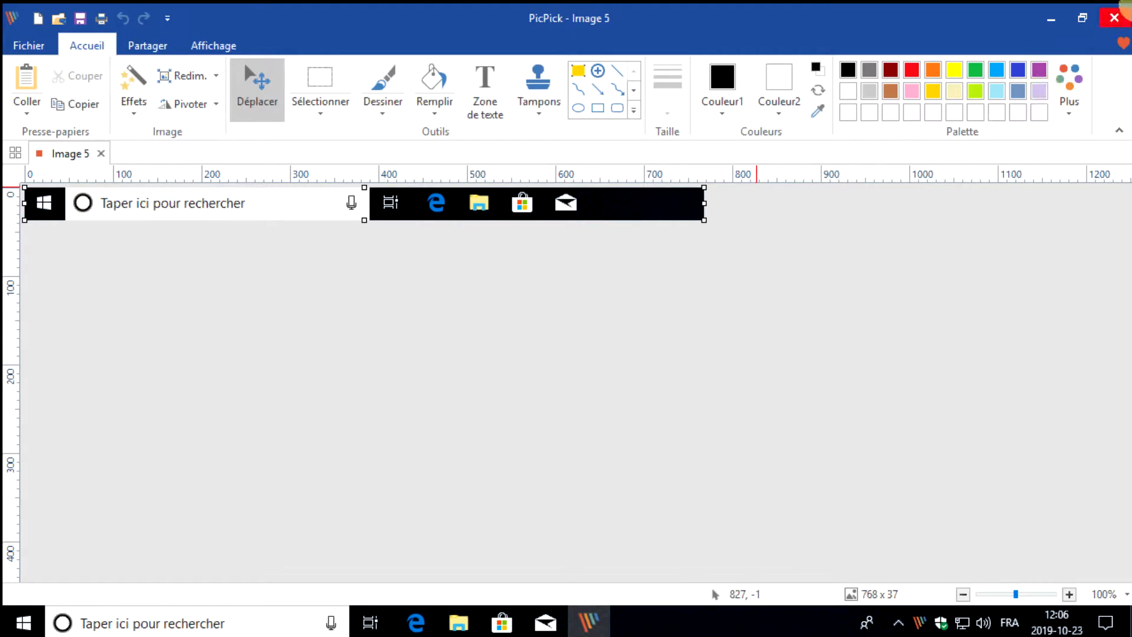
left_click(1114, 18)
left_click(538, 360)
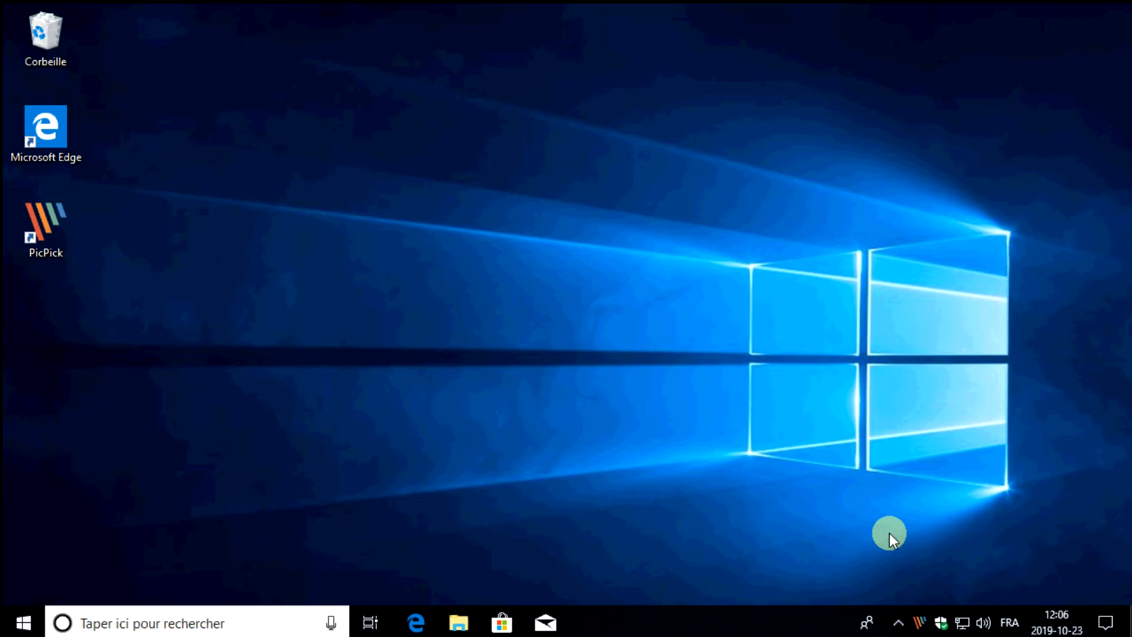
Open PicPick's program options and review the Général and Editeur settings
right_click(918, 624)
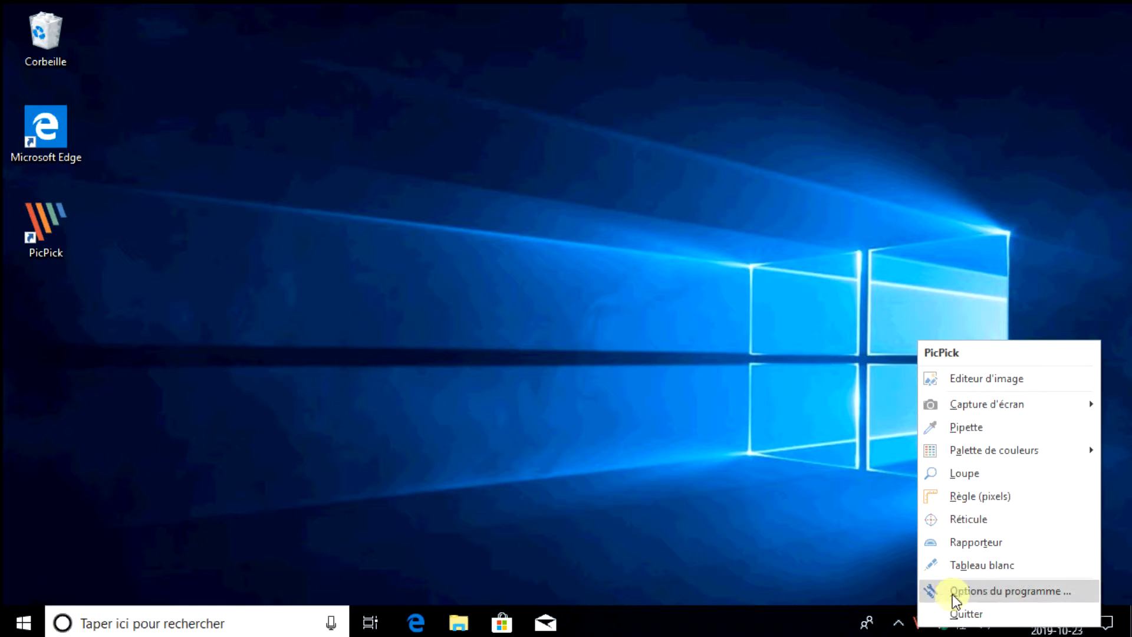
left_click(1061, 601)
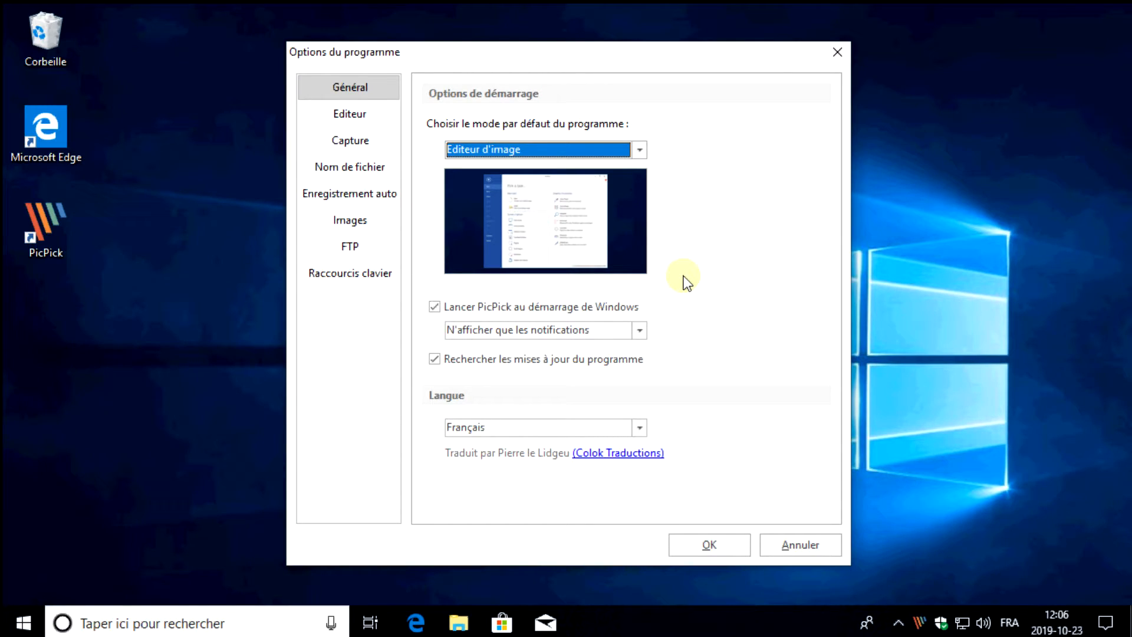
left_click(352, 113)
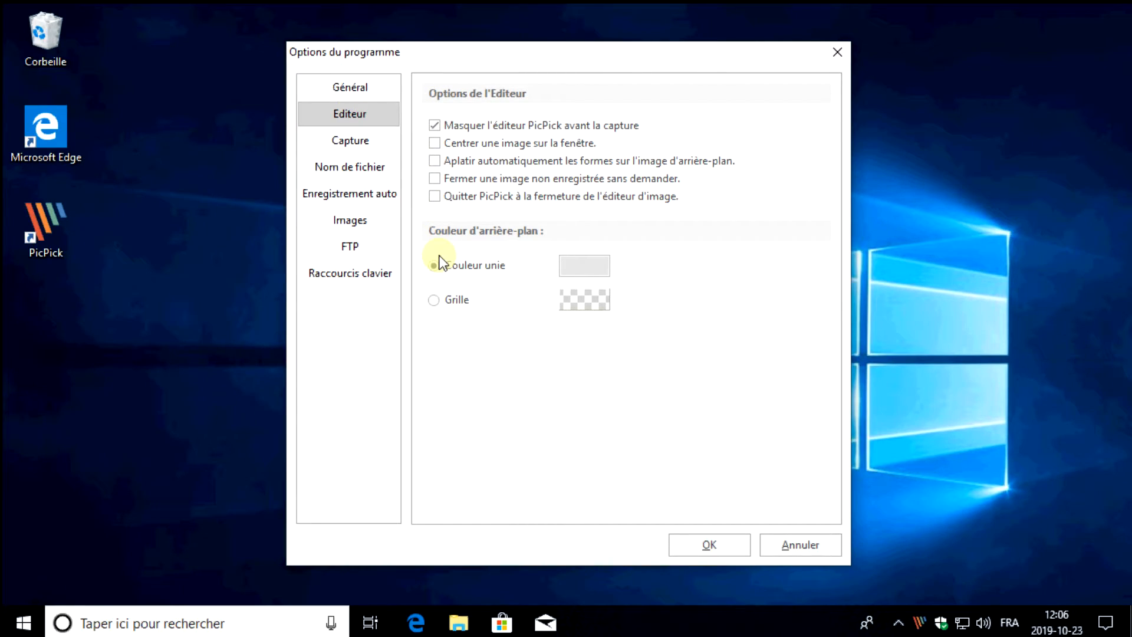
Try adjusting the pre-capture delay and magnifier zoom factor in the Capture options, and view the Nom de fichier settings
left_click(361, 141)
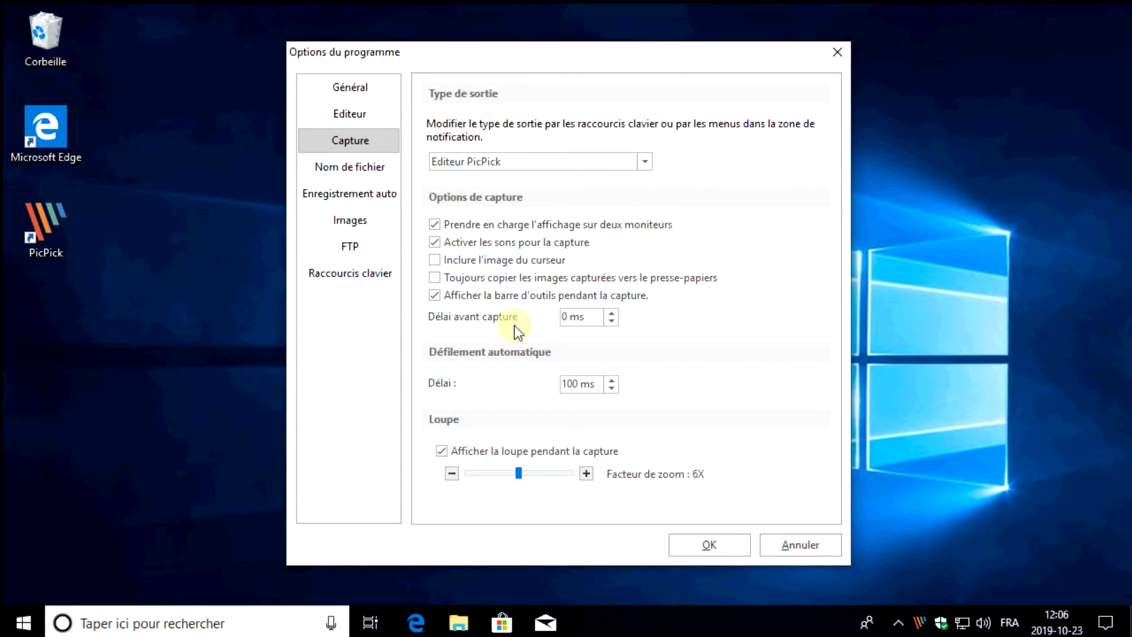
left_click(607, 313)
double_click(611, 321)
left_click(521, 473)
left_click_drag(541, 478, 520, 477)
left_click(355, 170)
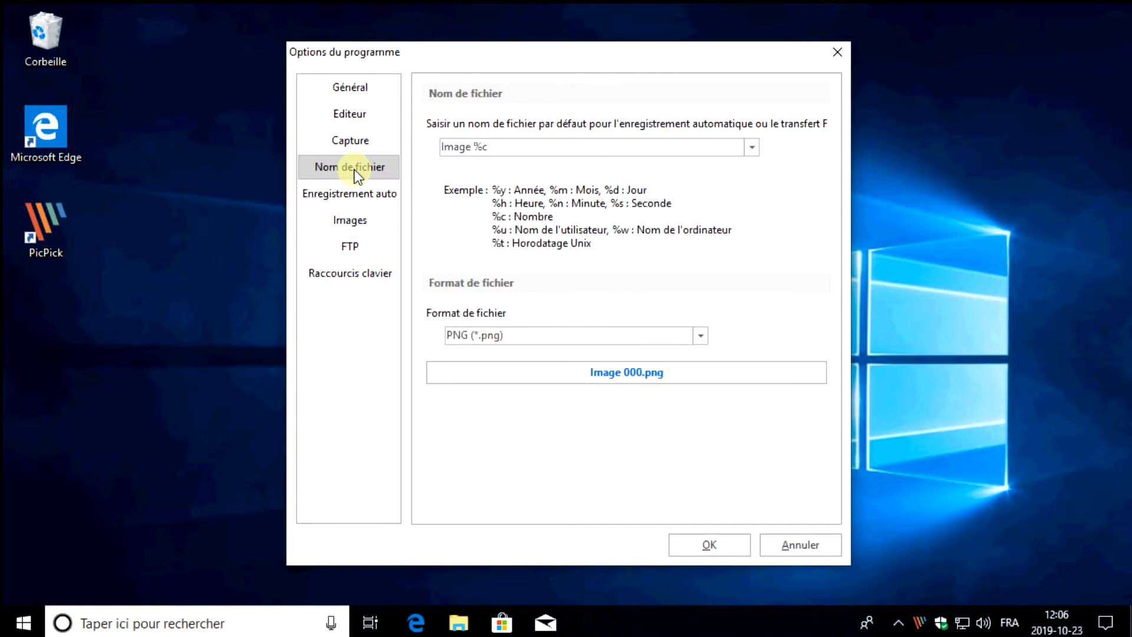
Set the default file name pattern to "Image %c %y-%m-%d" in the Nom de fichier settings
left_click(508, 146)
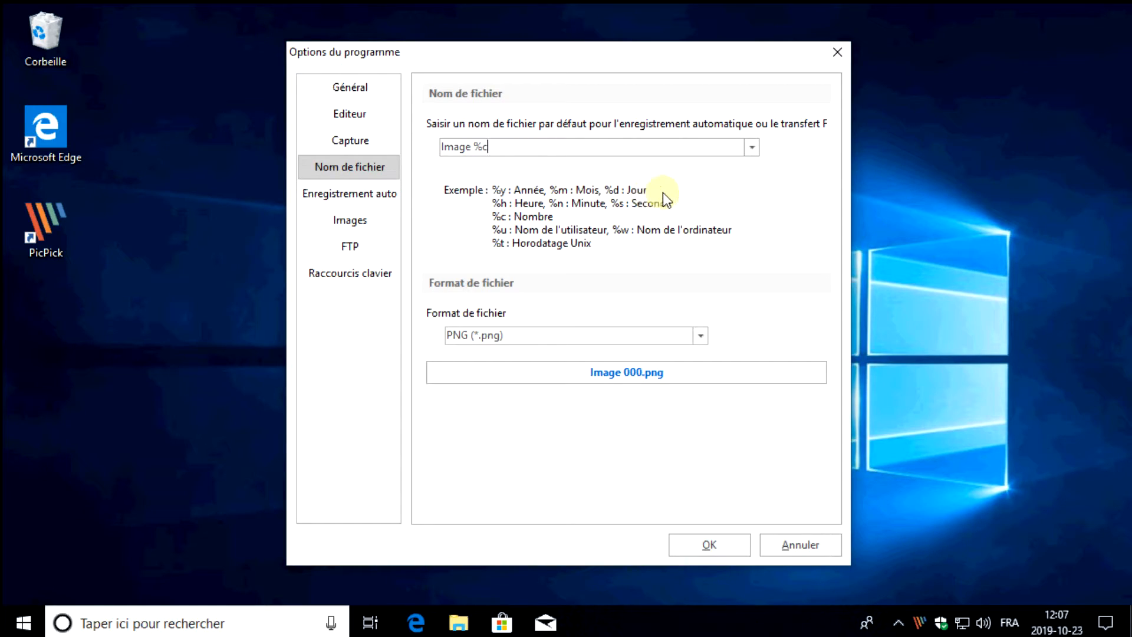
type("%y-")
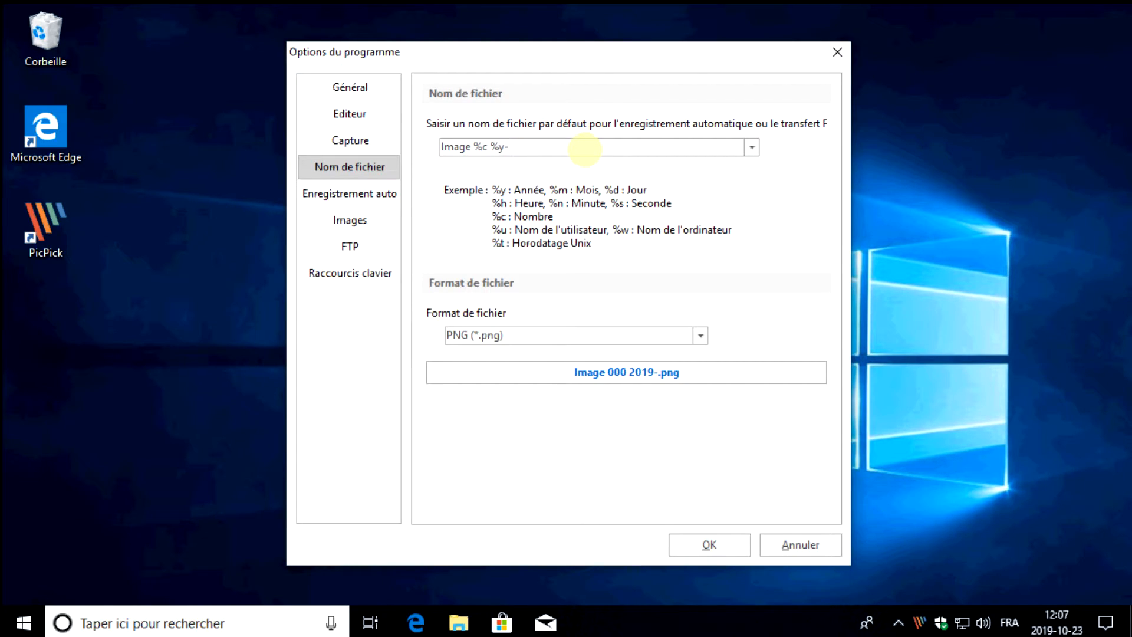
type("%m-%d")
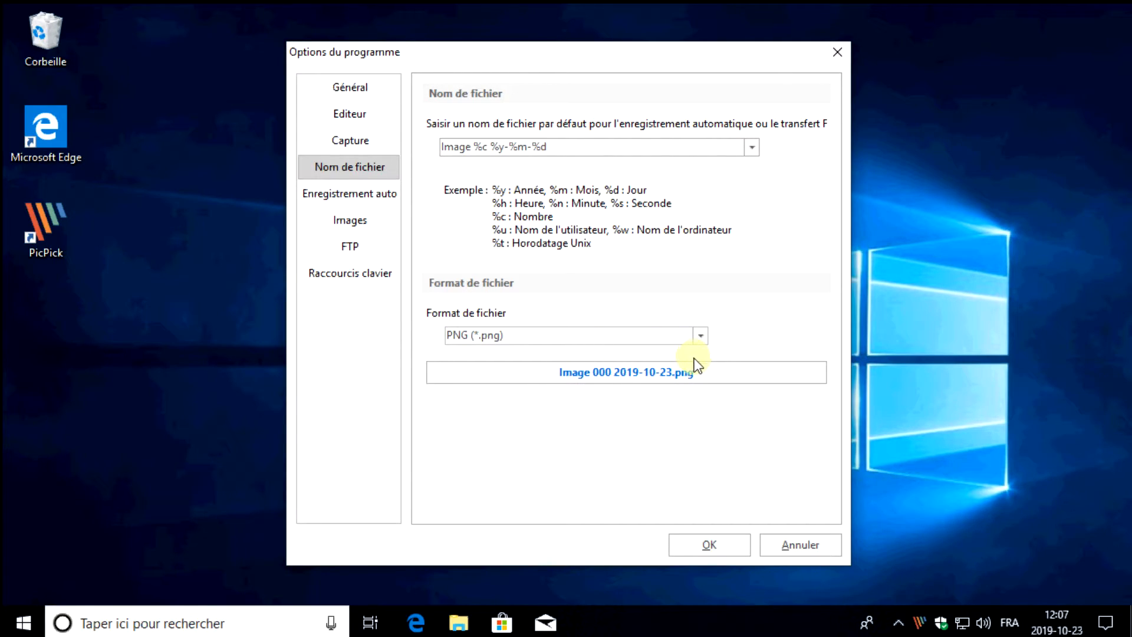
Try JPEG as the default file format and restore PNG
left_click(693, 340)
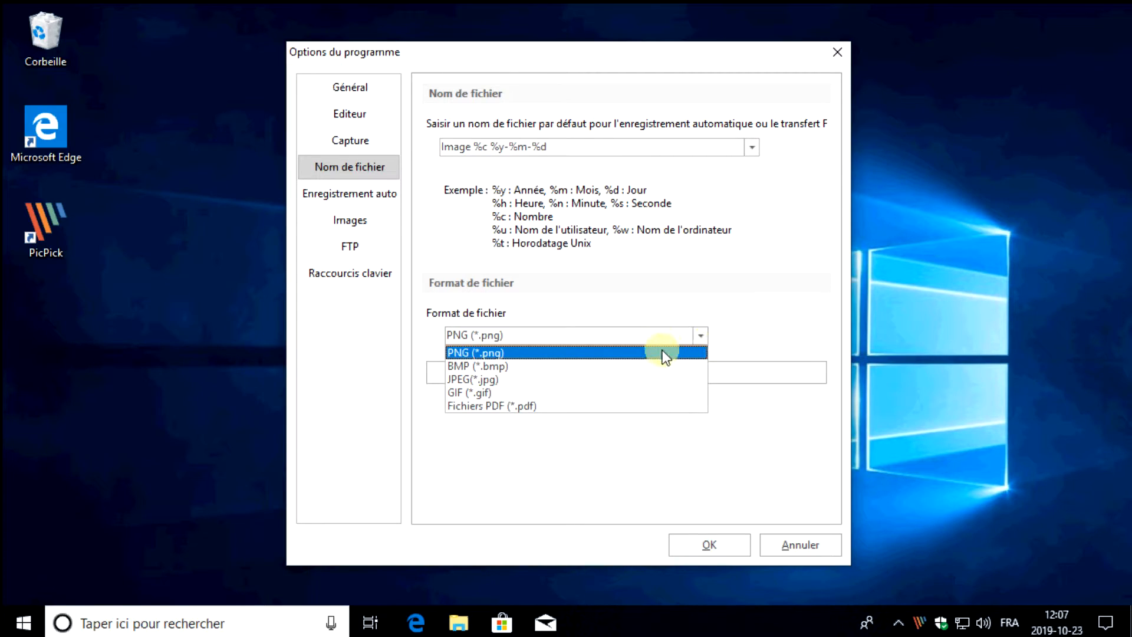
left_click(488, 380)
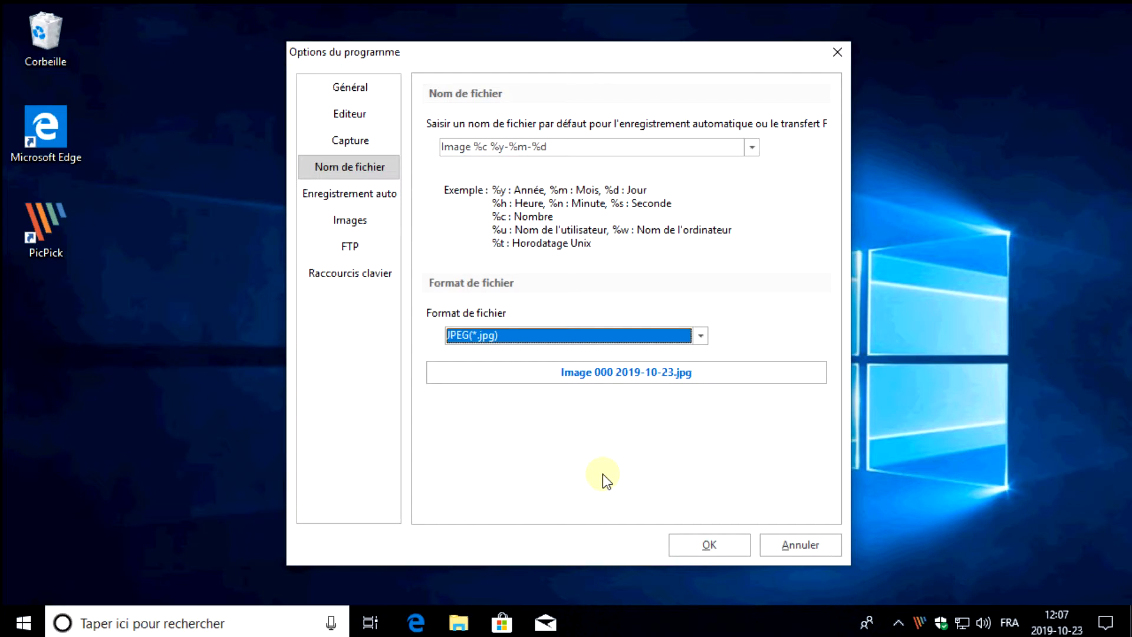
left_click(554, 337)
left_click(551, 351)
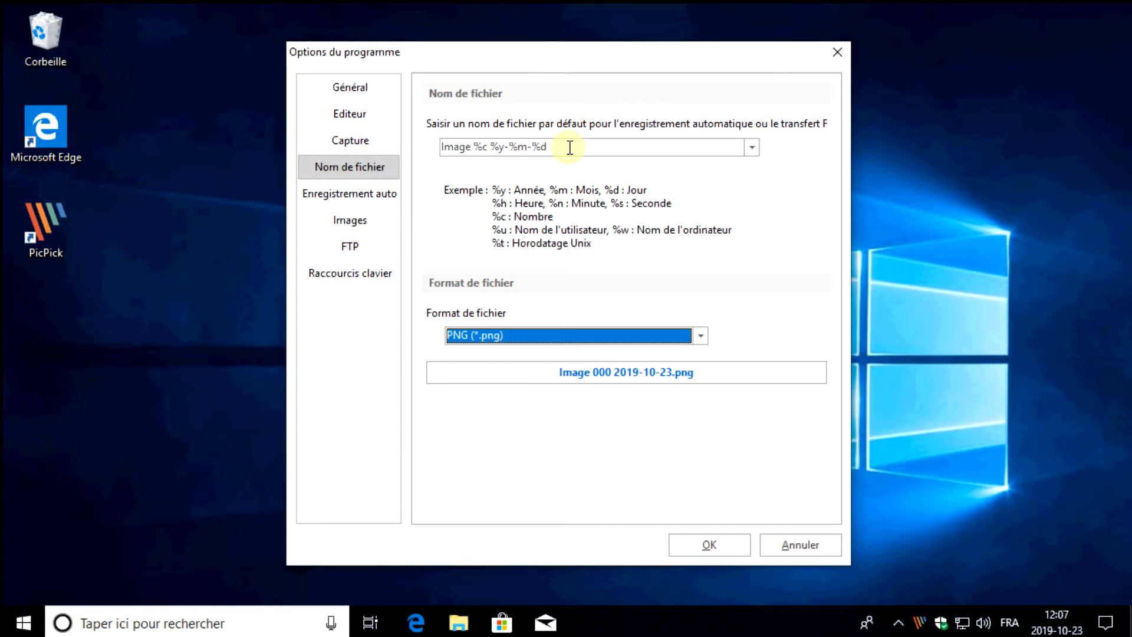
Choose the user's Images folder as the auto-save directory, and leave automatic image saving disabled
left_click(370, 197)
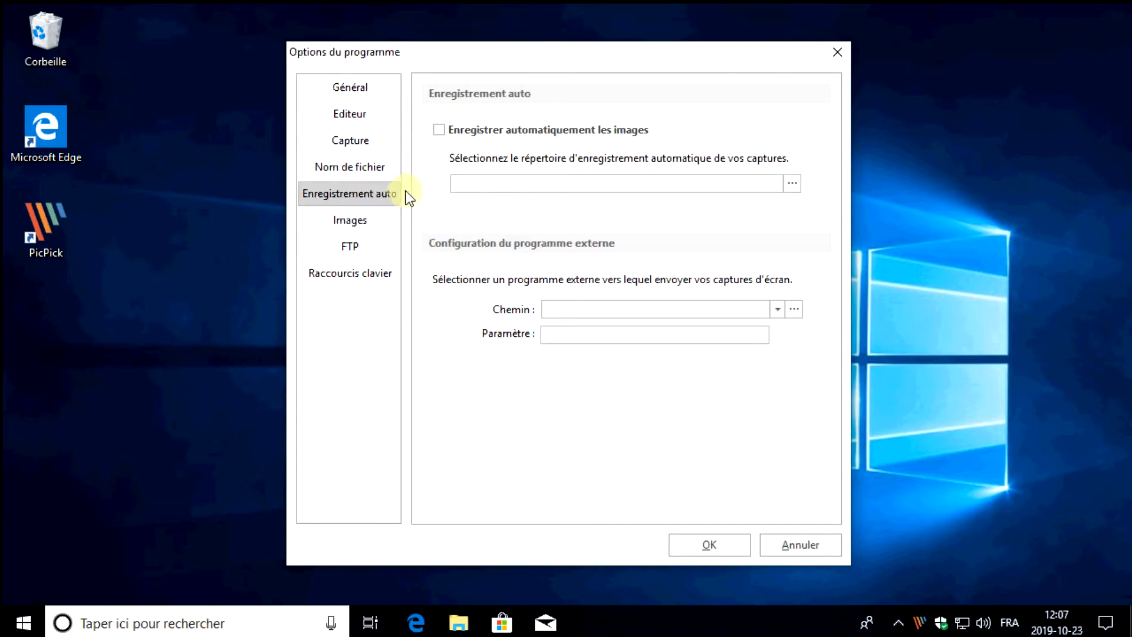
left_click(500, 137)
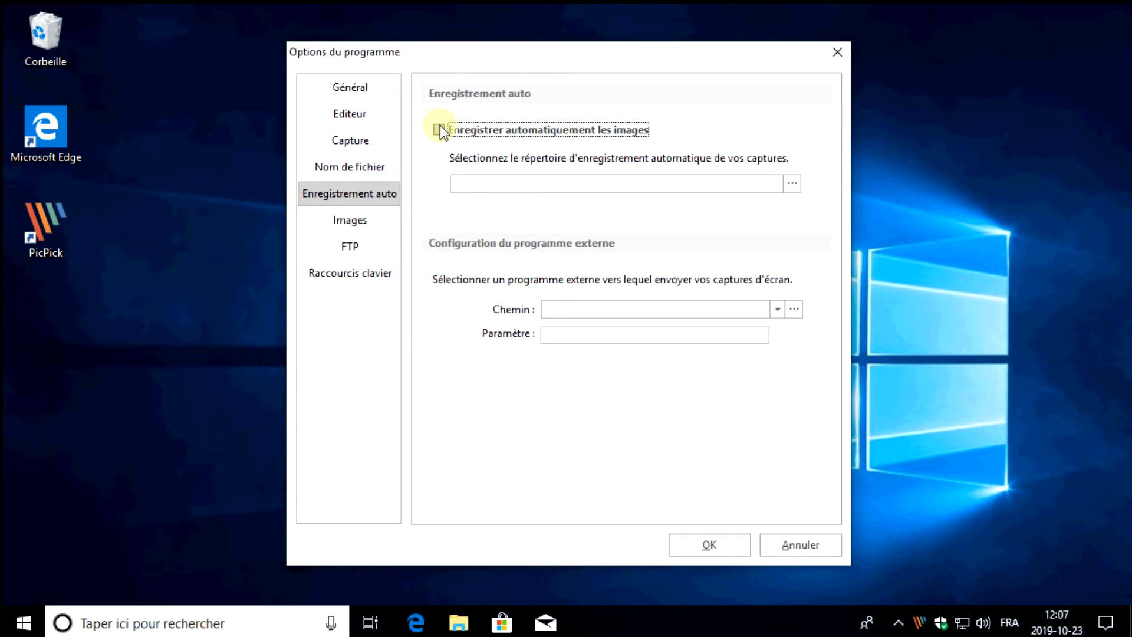
left_click(791, 183)
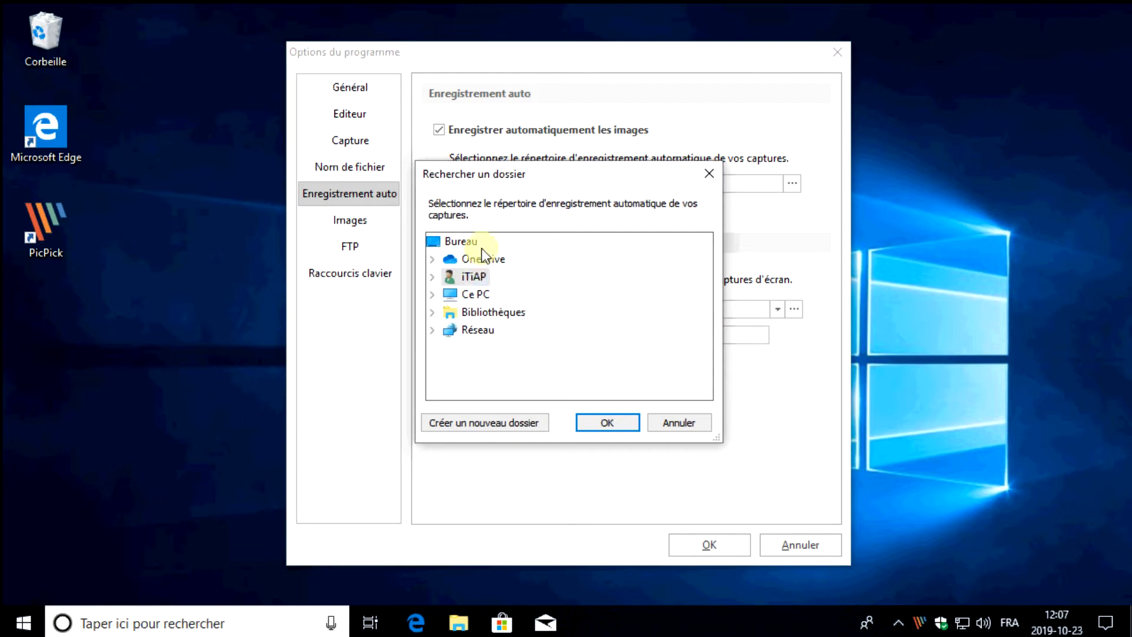
double_click(453, 275)
double_click(495, 330)
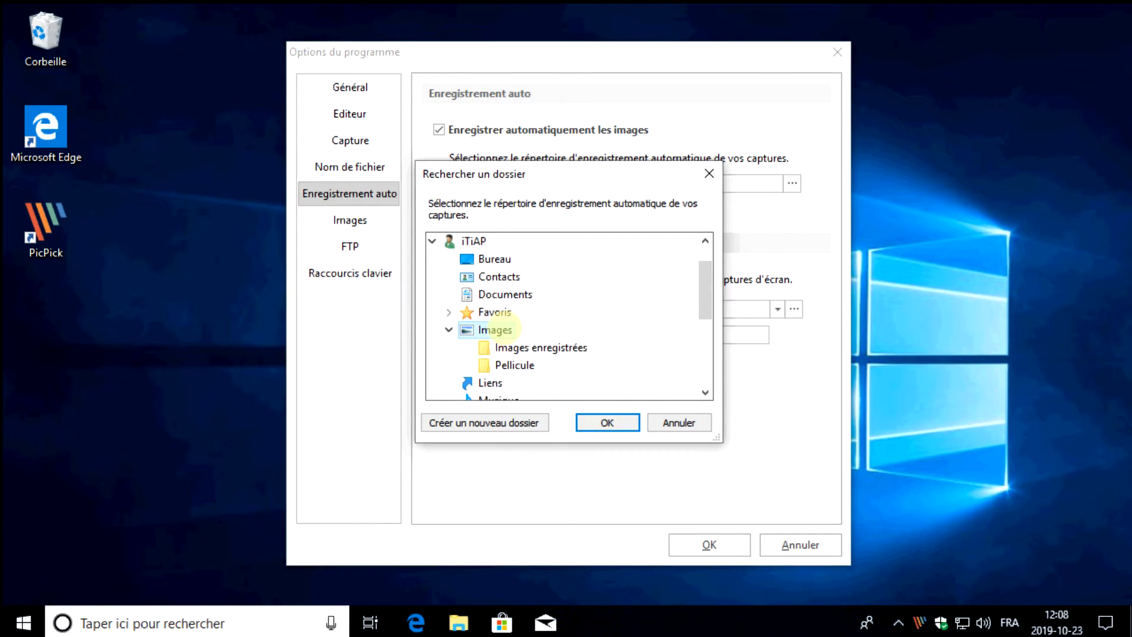
left_click(634, 421)
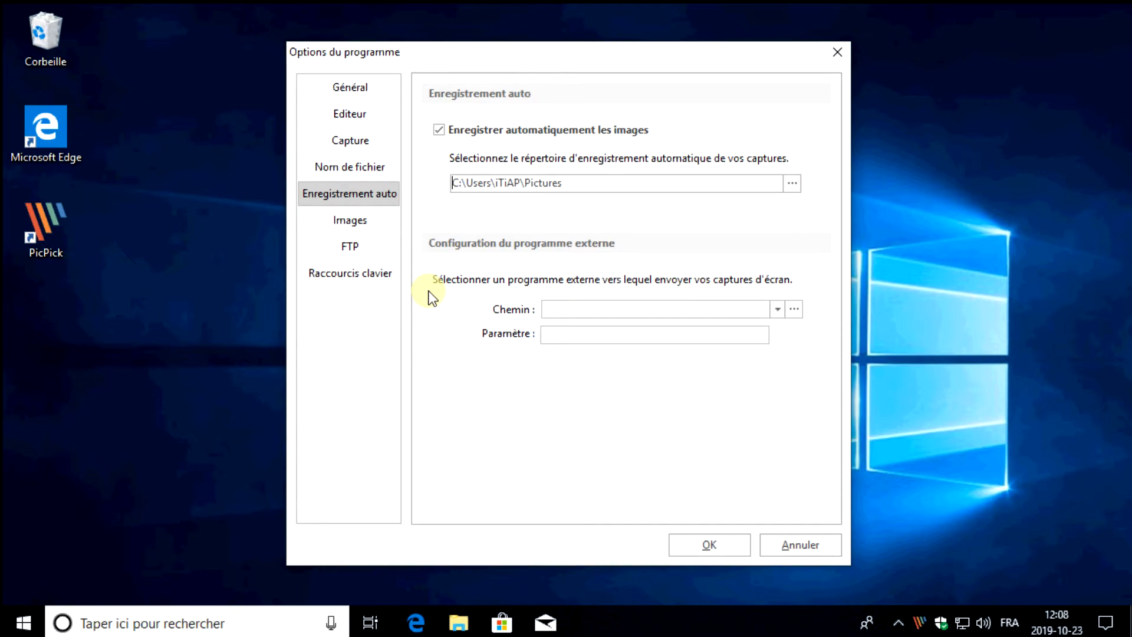
left_click(490, 139)
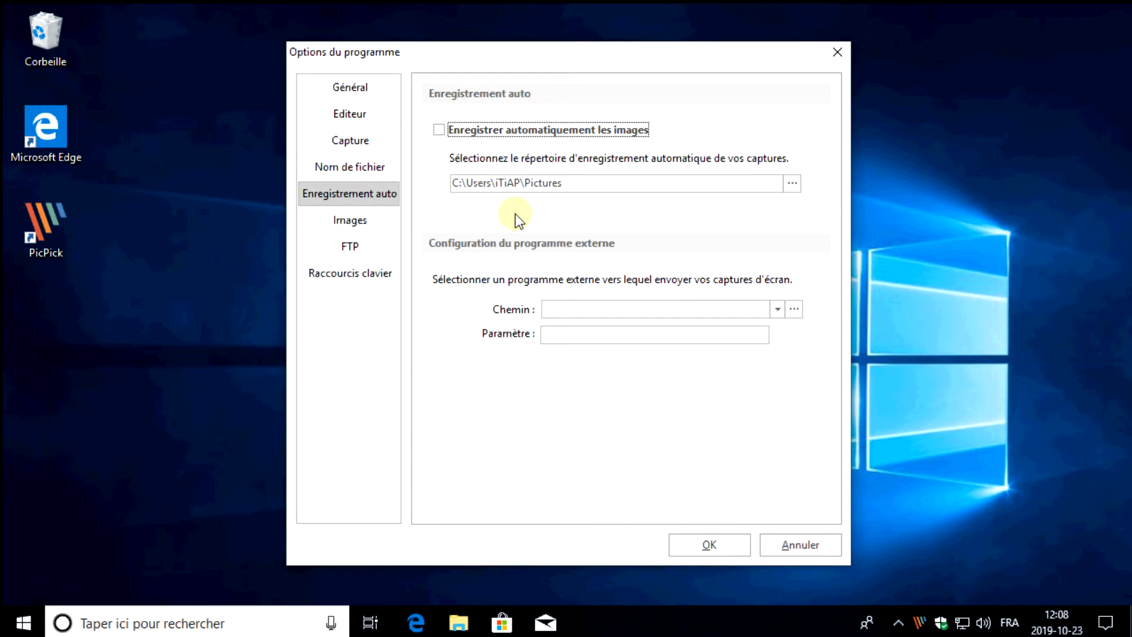
Try the Haute, Moyenne and Basse JPEG quality levels in the Images options, and restore Maximale
left_click(347, 224)
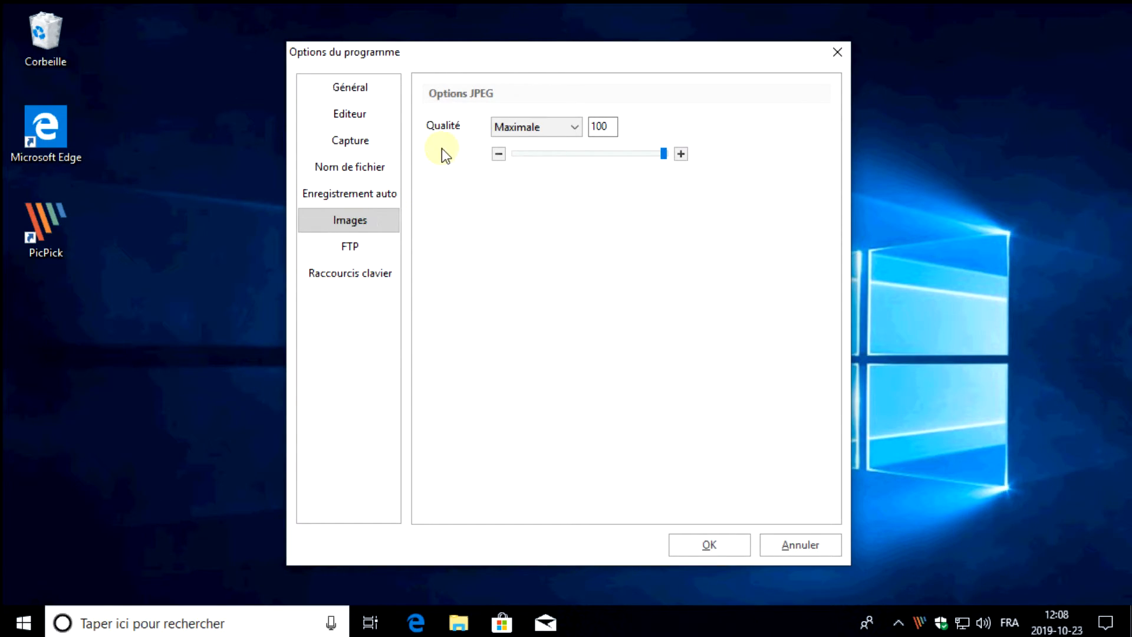
left_click(542, 129)
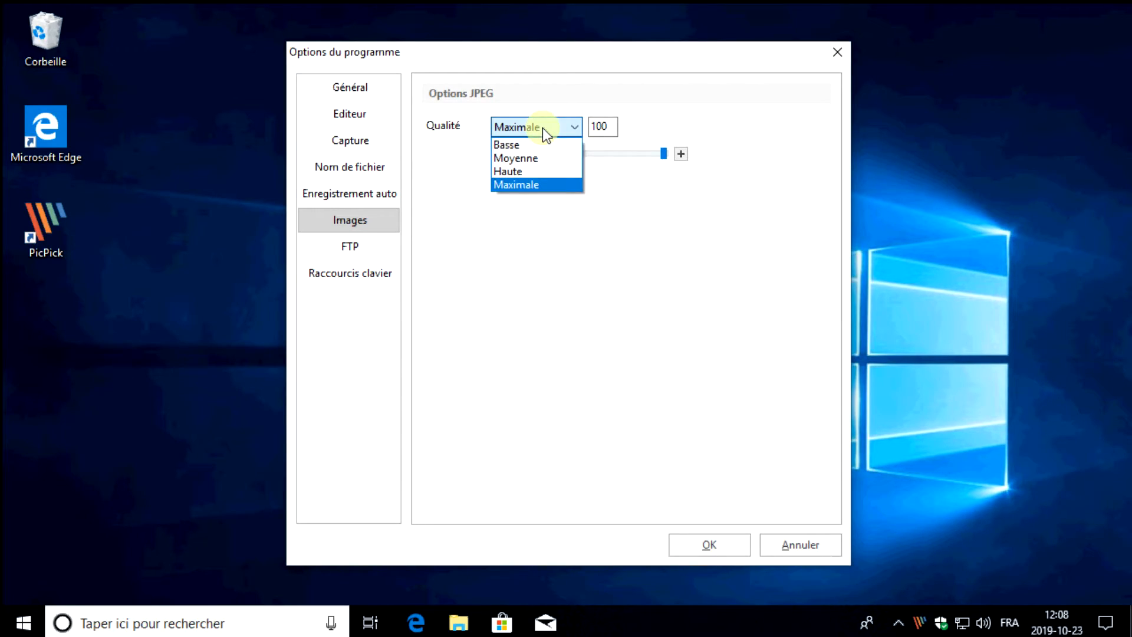
left_click(530, 173)
left_click(539, 124)
left_click(540, 158)
left_click(543, 125)
left_click(545, 143)
left_click(543, 130)
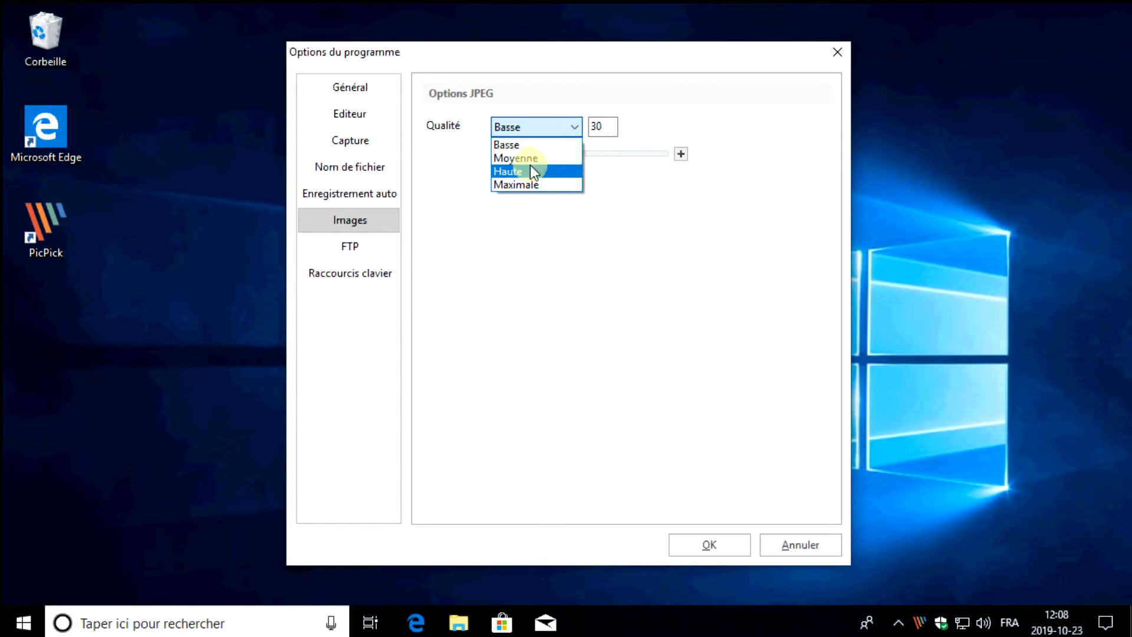
left_click(533, 186)
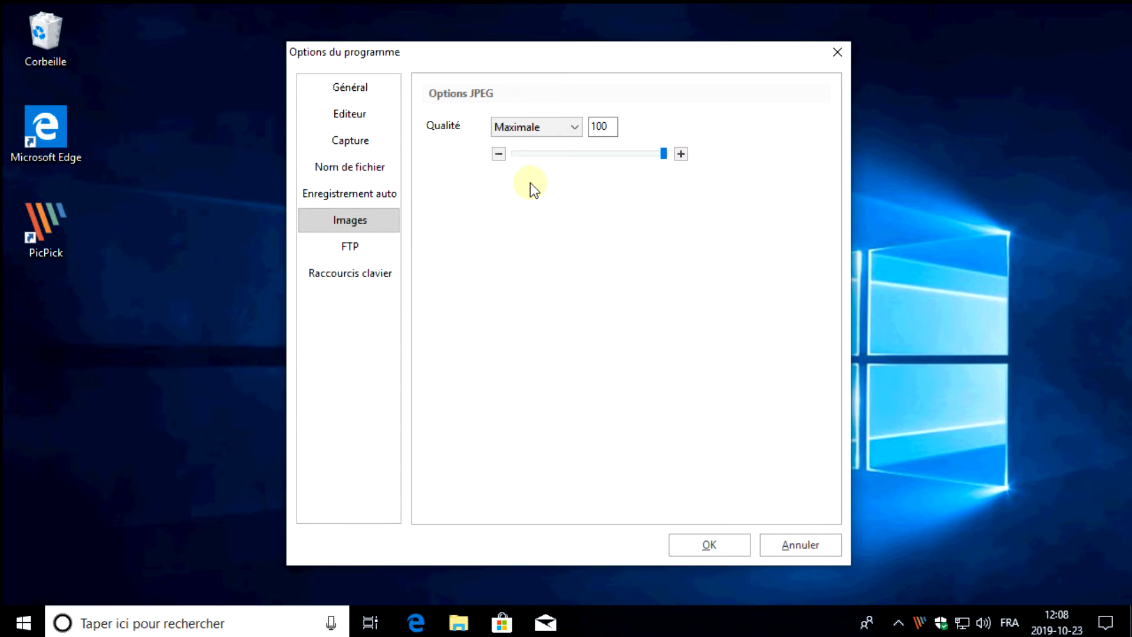
View the FTP settings and try changing the Capturer plein écran shortcut to Ctrl+E in the Raccourcis clavier options
left_click(358, 245)
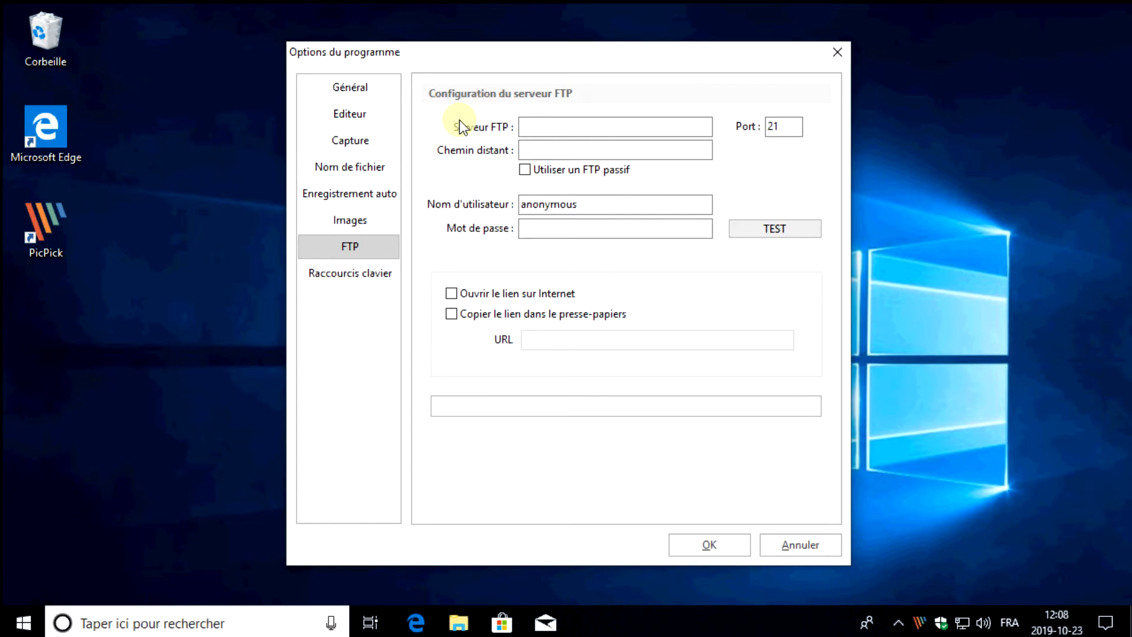
left_click(340, 283)
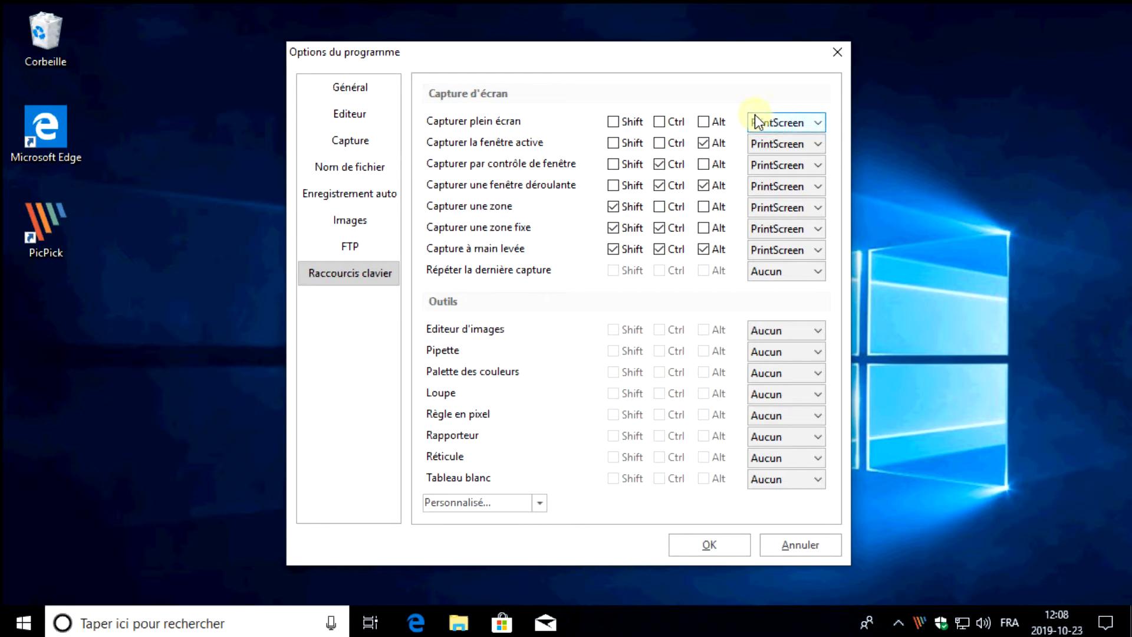
left_click(811, 120)
left_click(811, 120)
left_click(811, 121)
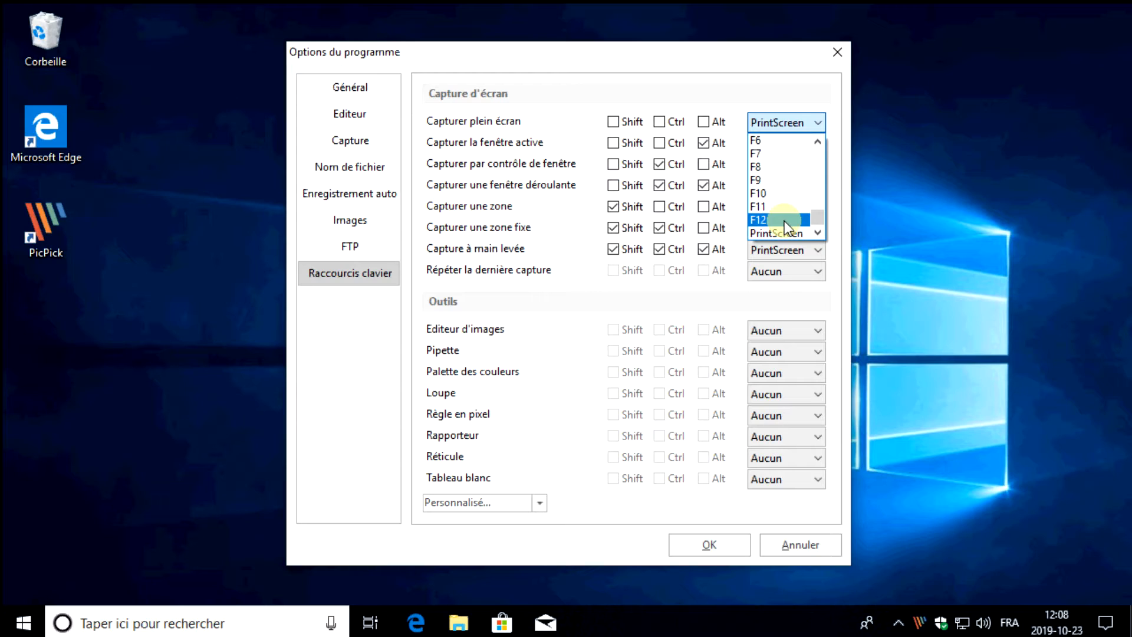
scroll(786, 181, "up", 2)
left_click_drag(819, 203, 815, 159)
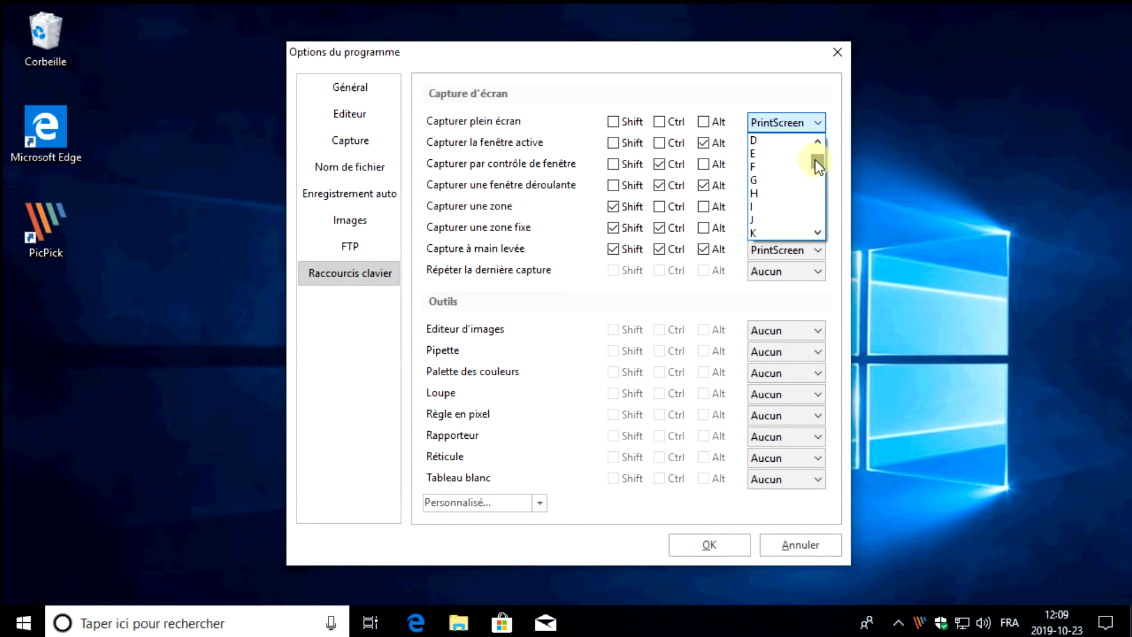
left_click(767, 154)
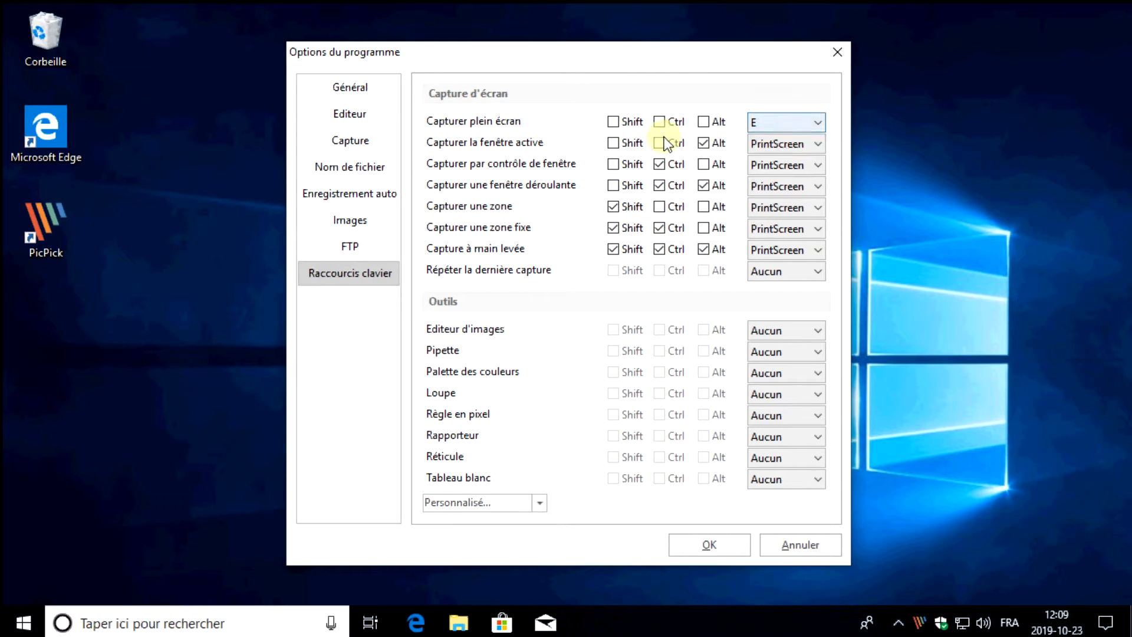
left_click(659, 122)
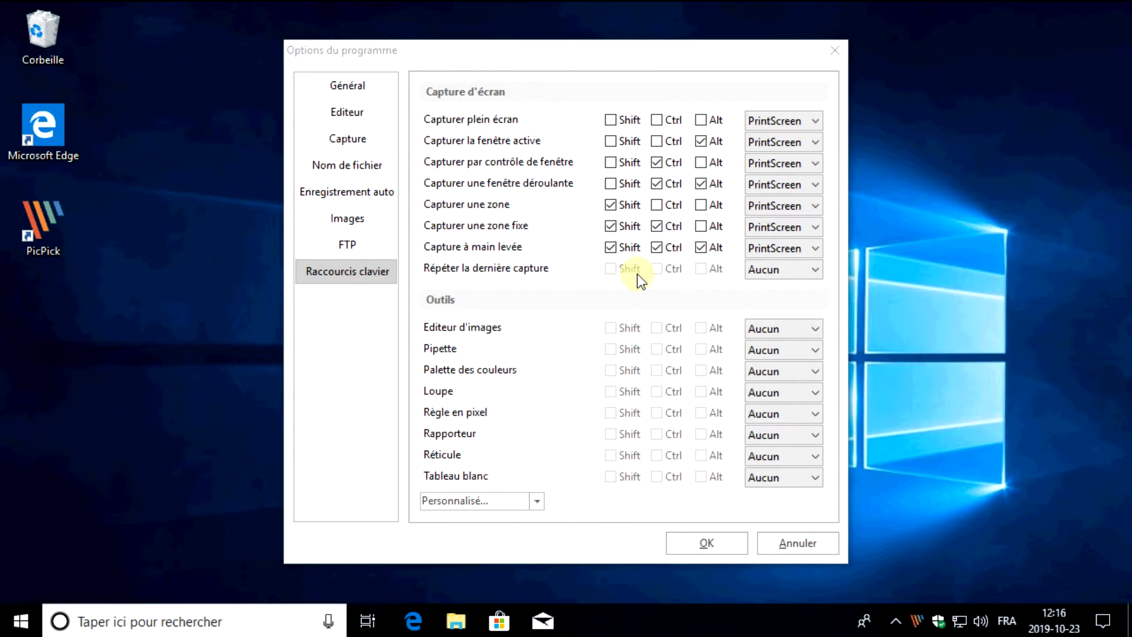
Review the screen capture and tool shortcuts, and close the program options without applying changes
left_click(793, 183)
left_click(793, 182)
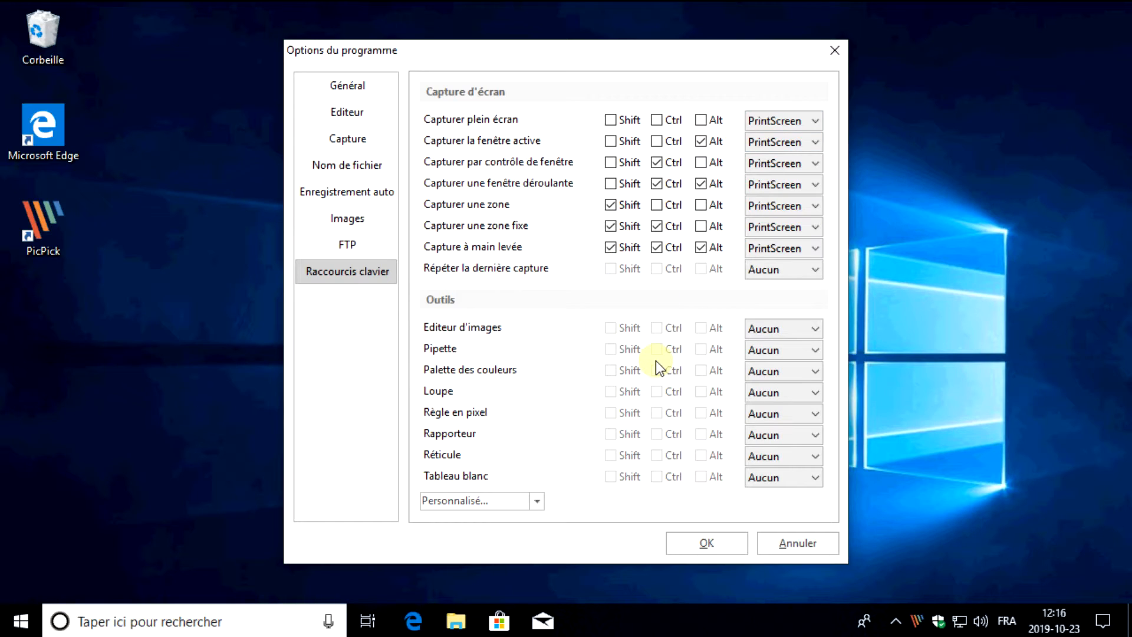
left_click(841, 54)
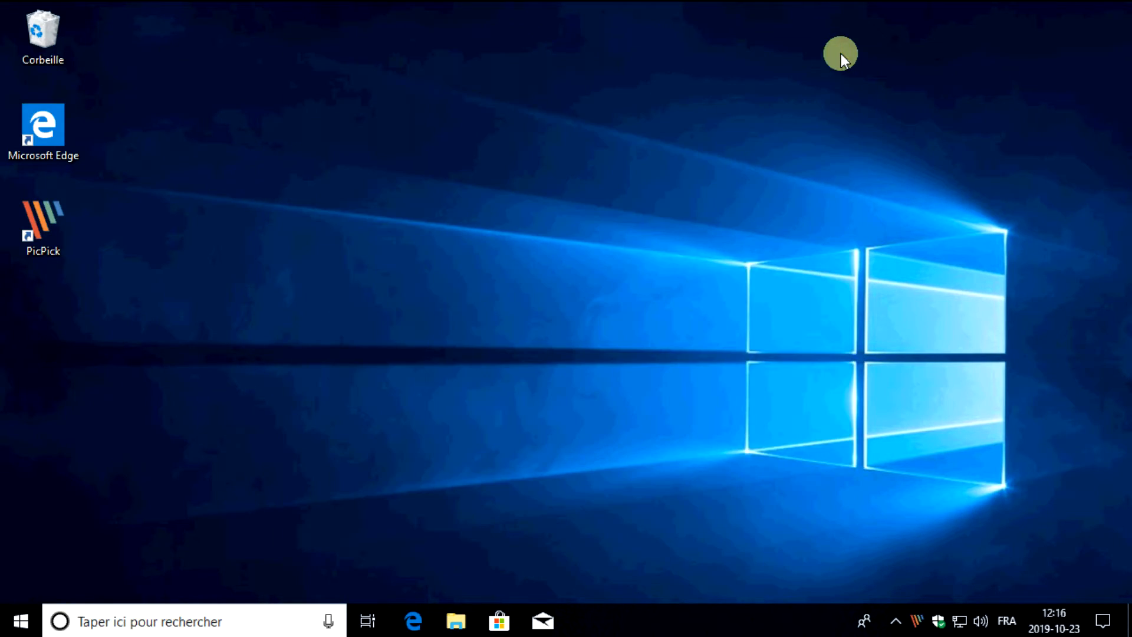
Capture a curved freehand zone of the desktop wallpaper, about 918 x 422 pixels, including the Windows logo
right_click(917, 625)
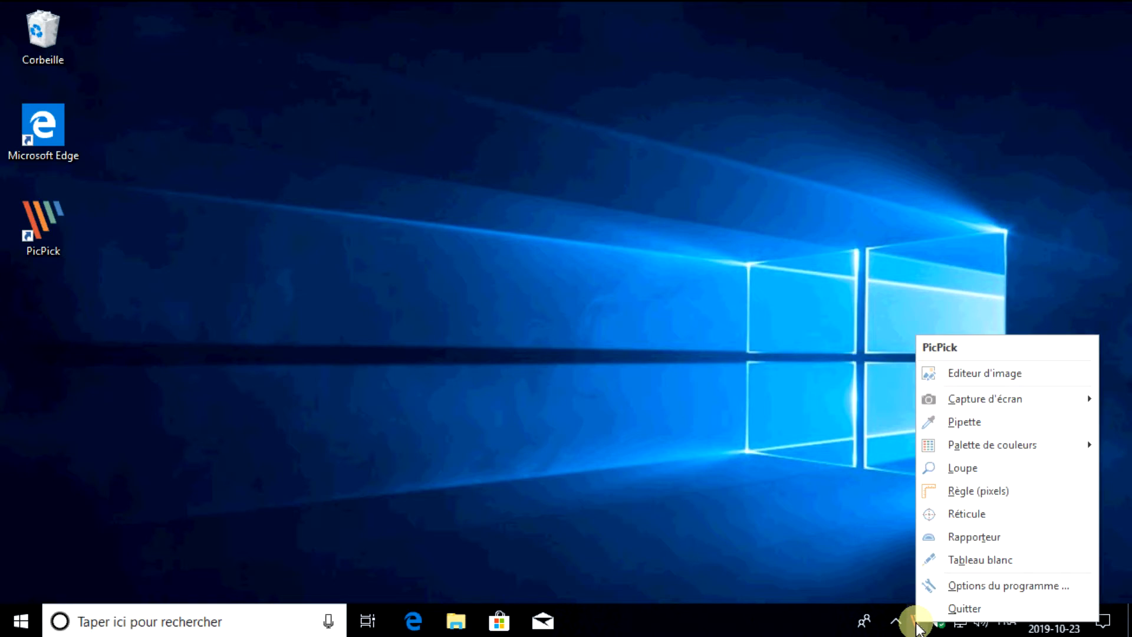
mouse_move(980, 399)
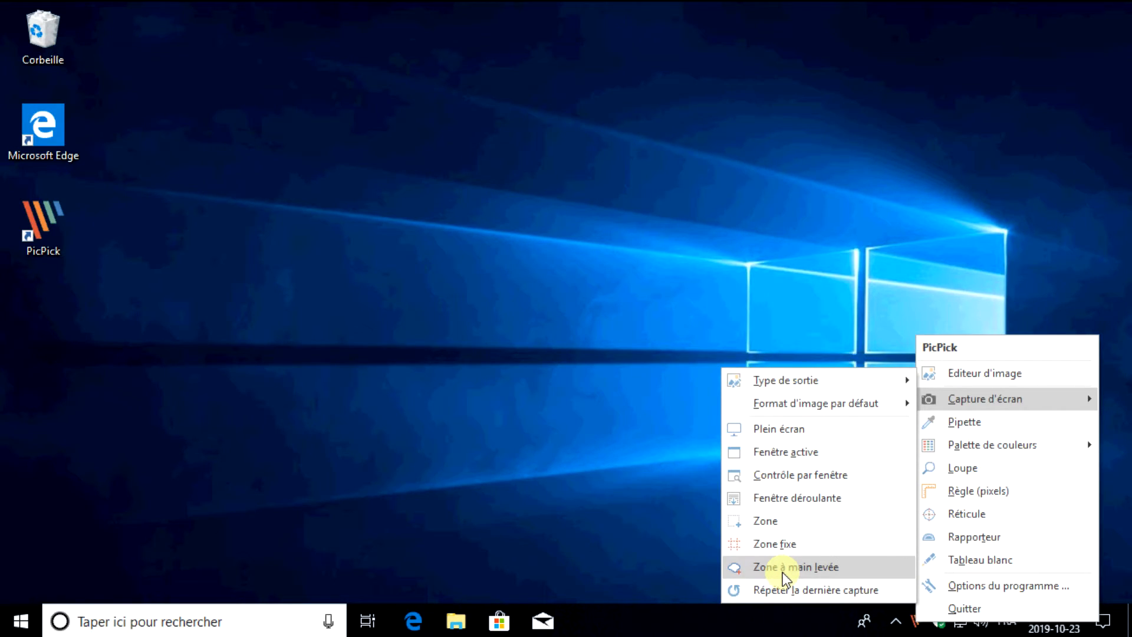
left_click(847, 571)
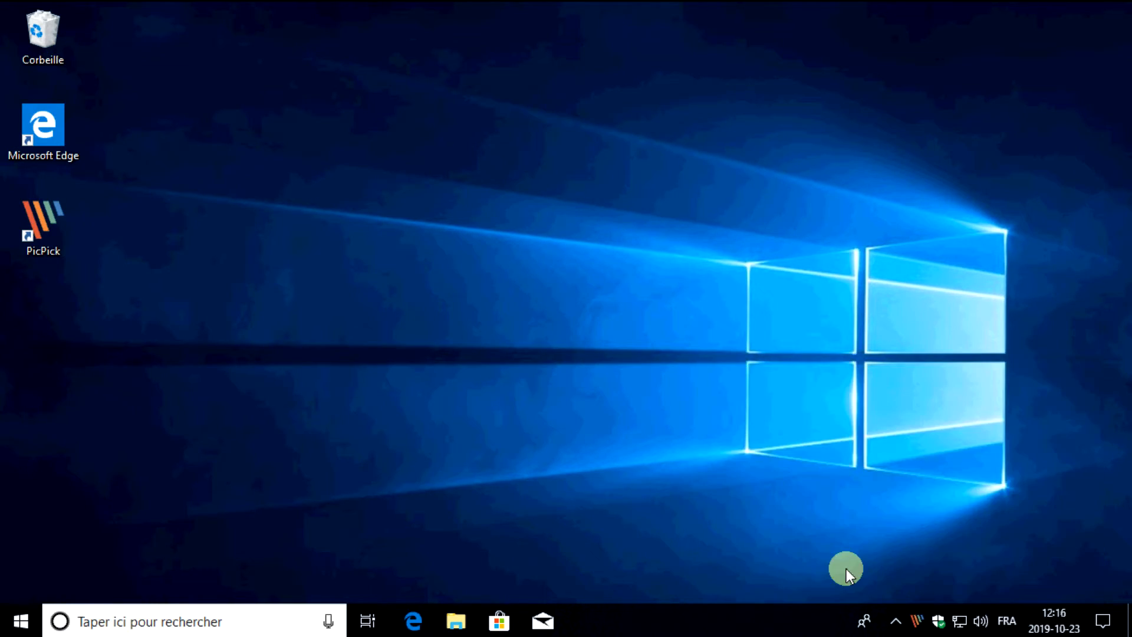
mouse_move(239, 283)
left_mouse_down()
mouse_move(337, 186)
mouse_move(356, 137)
mouse_move(427, 121)
mouse_move(570, 219)
mouse_move(700, 203)
mouse_move(881, 155)
mouse_move(1039, 257)
mouse_move(1047, 383)
mouse_move(984, 484)
mouse_move(794, 469)
mouse_move(693, 386)
mouse_move(611, 362)
mouse_move(547, 407)
mouse_move(358, 444)
mouse_move(244, 320)
mouse_move(239, 283)
left_mouse_up()
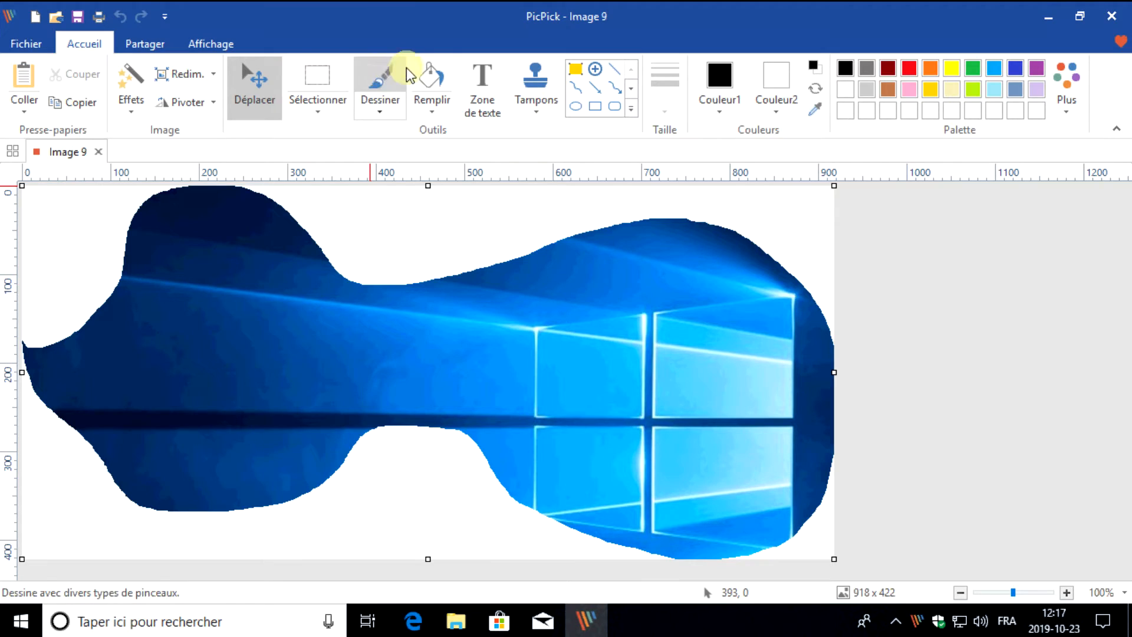
Fill all the white areas around the freehand capture with red
left_click(433, 77)
left_click(909, 68)
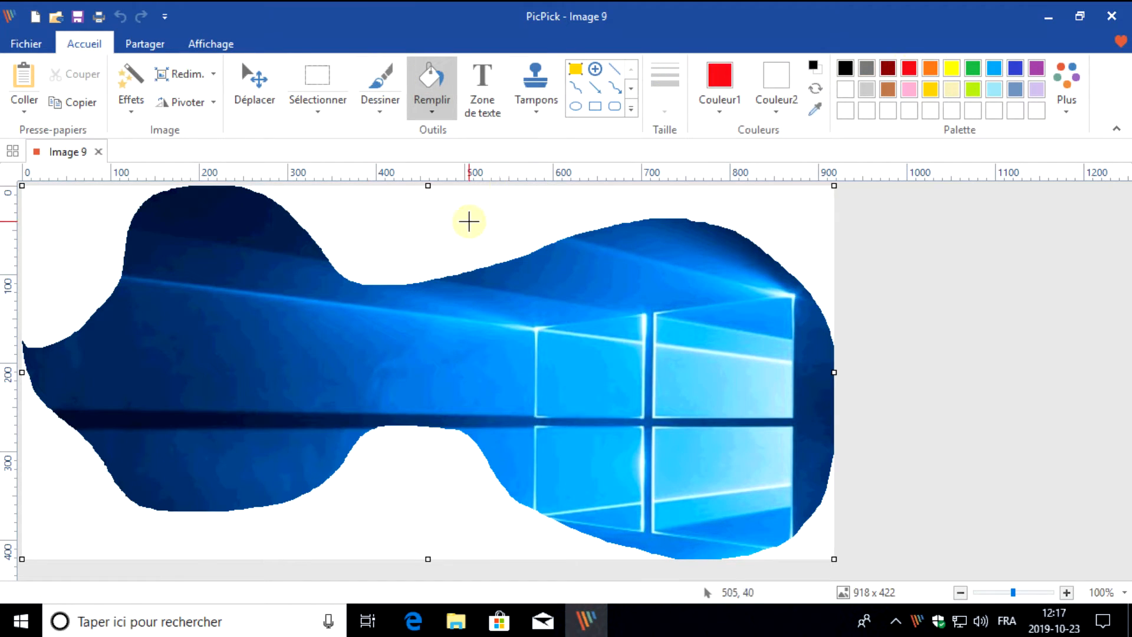
left_click(472, 219)
left_click(56, 230)
left_click(398, 502)
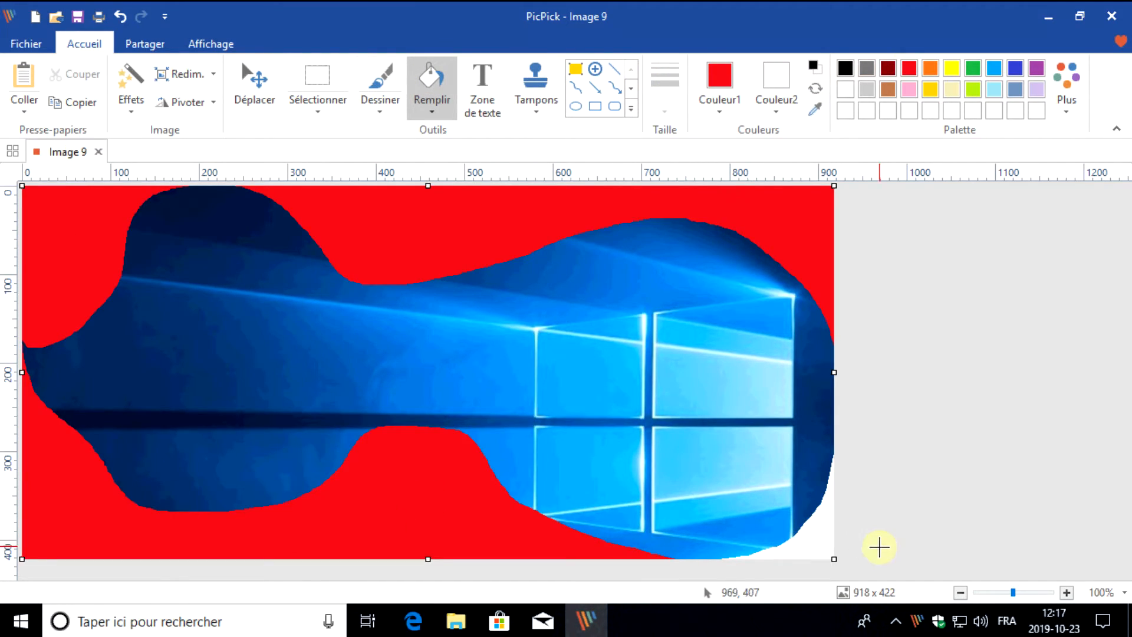
left_click(815, 536)
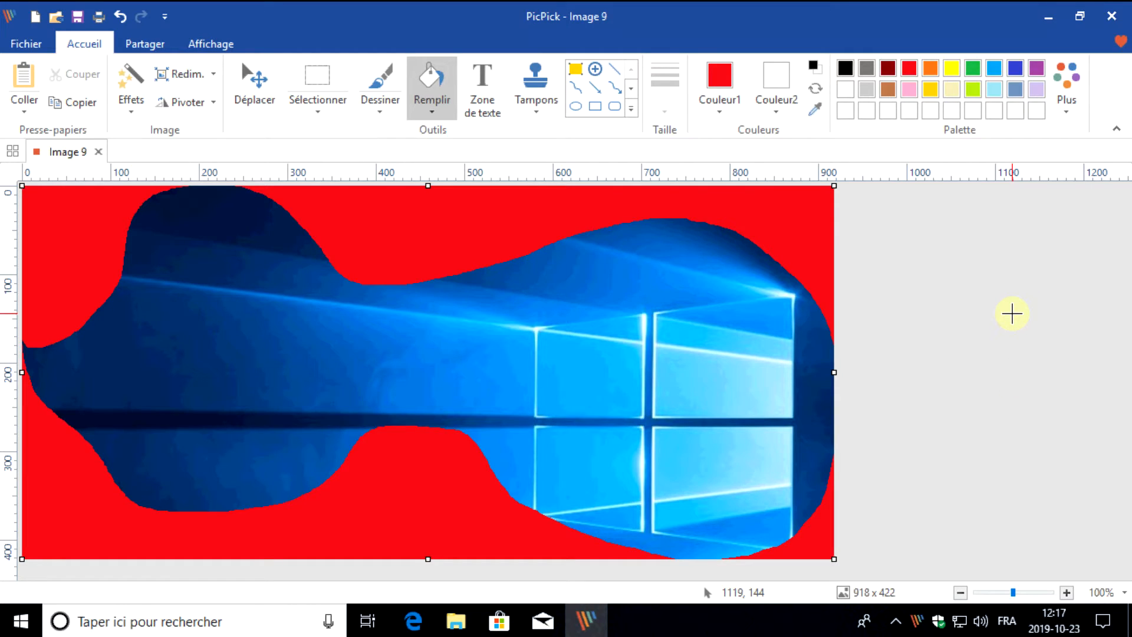
Place a blue number 1 stamp on the red area above the captured shape, and view the Partager options
left_click(533, 89)
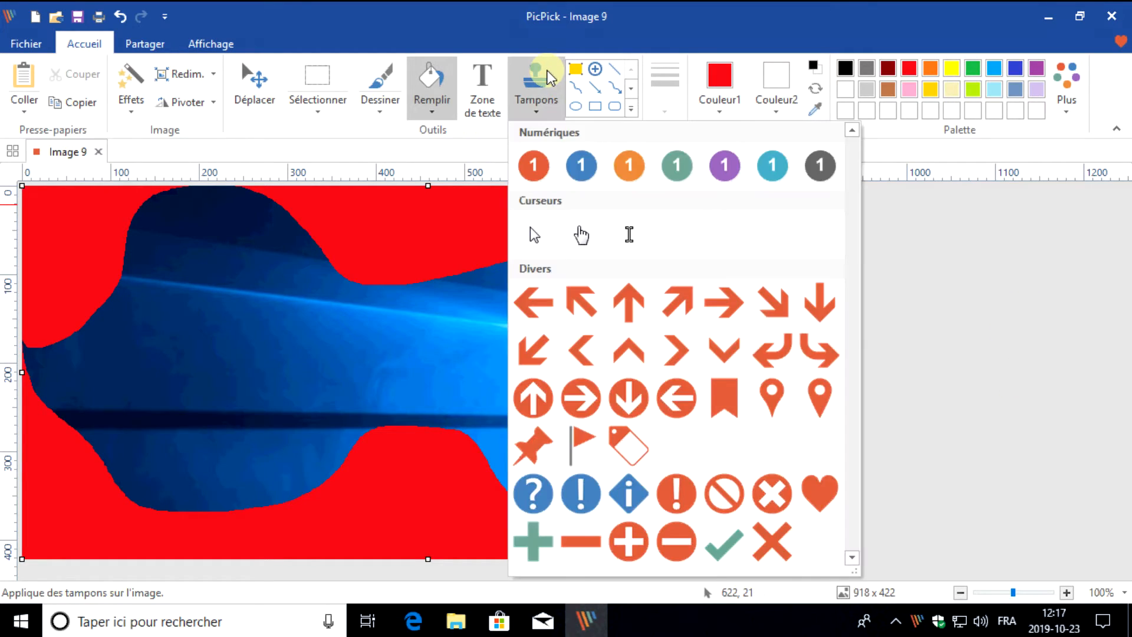
left_click(581, 167)
left_click(416, 222)
left_click(795, 282)
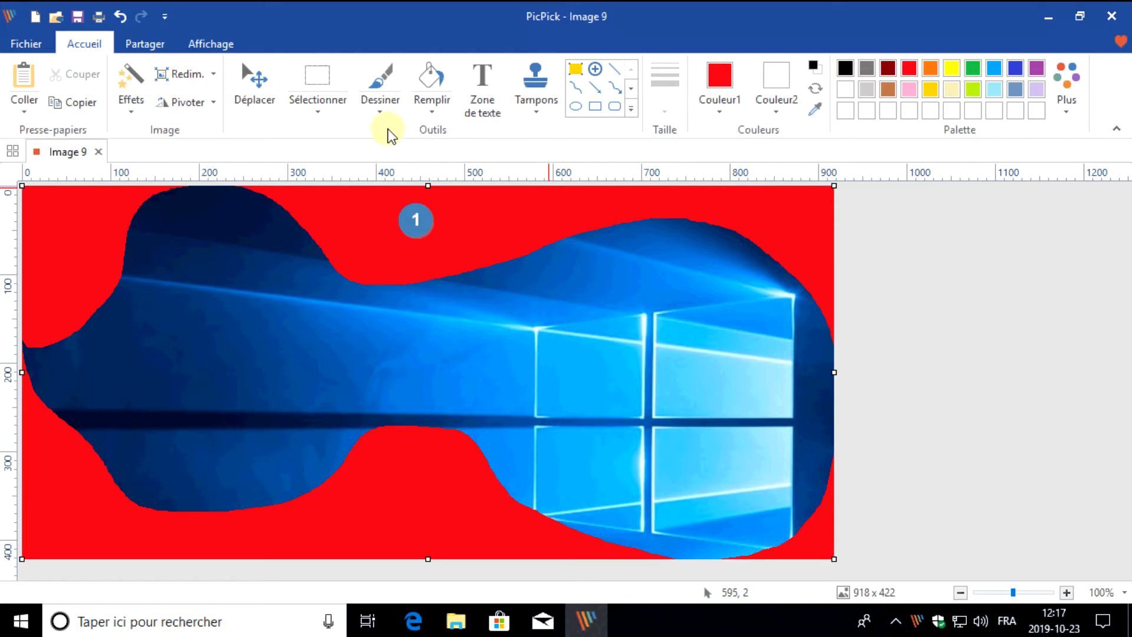
left_click(144, 45)
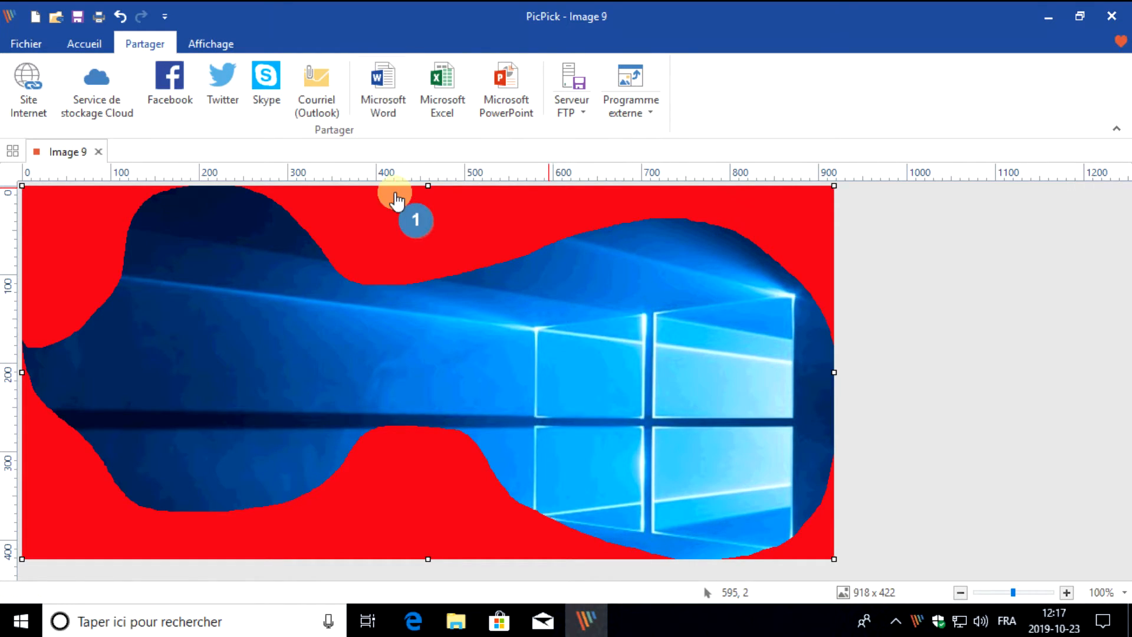
left_click(96, 54)
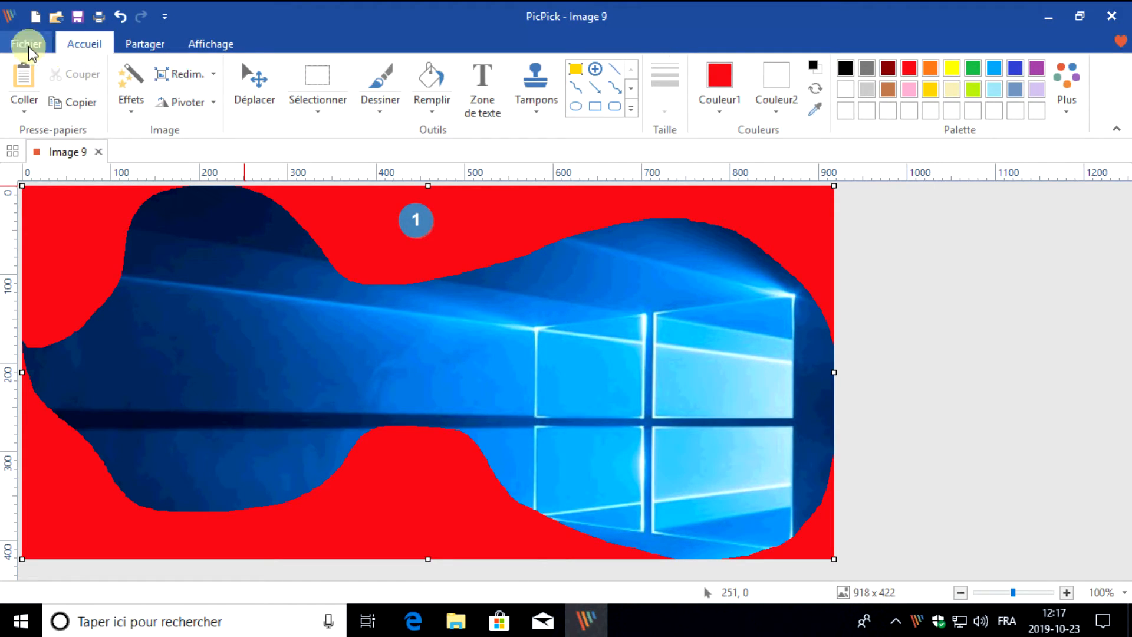
Close the edited image without saving, and sample a colour from the desktop wallpaper with the Pipette
left_click(1112, 17)
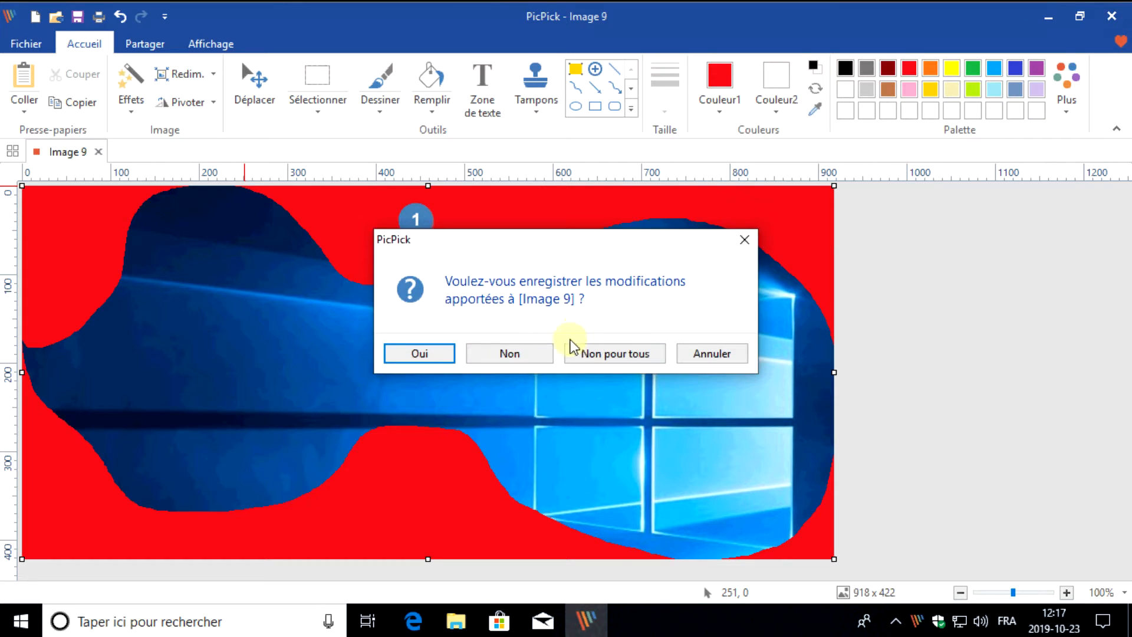
left_click(513, 353)
left_click(915, 620)
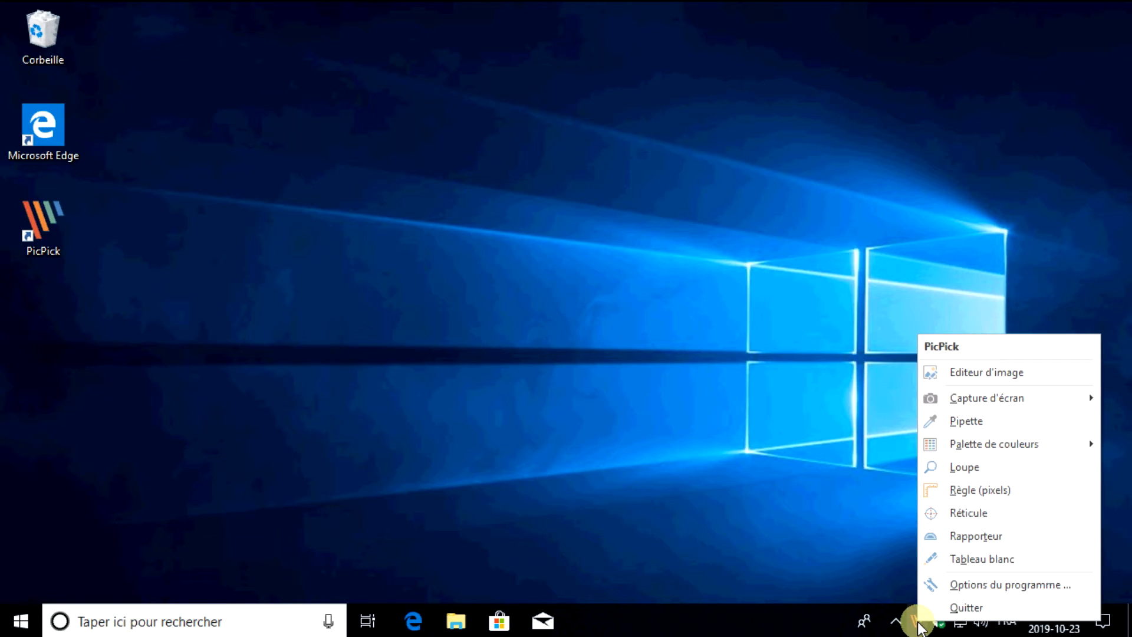
mouse_move(993, 397)
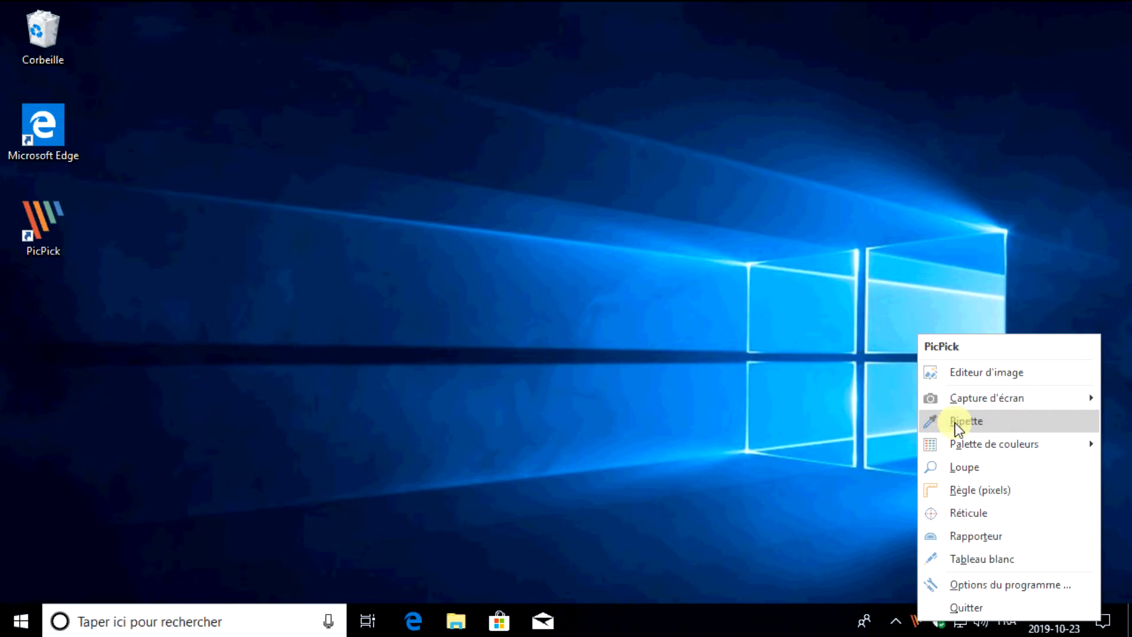
left_click(962, 423)
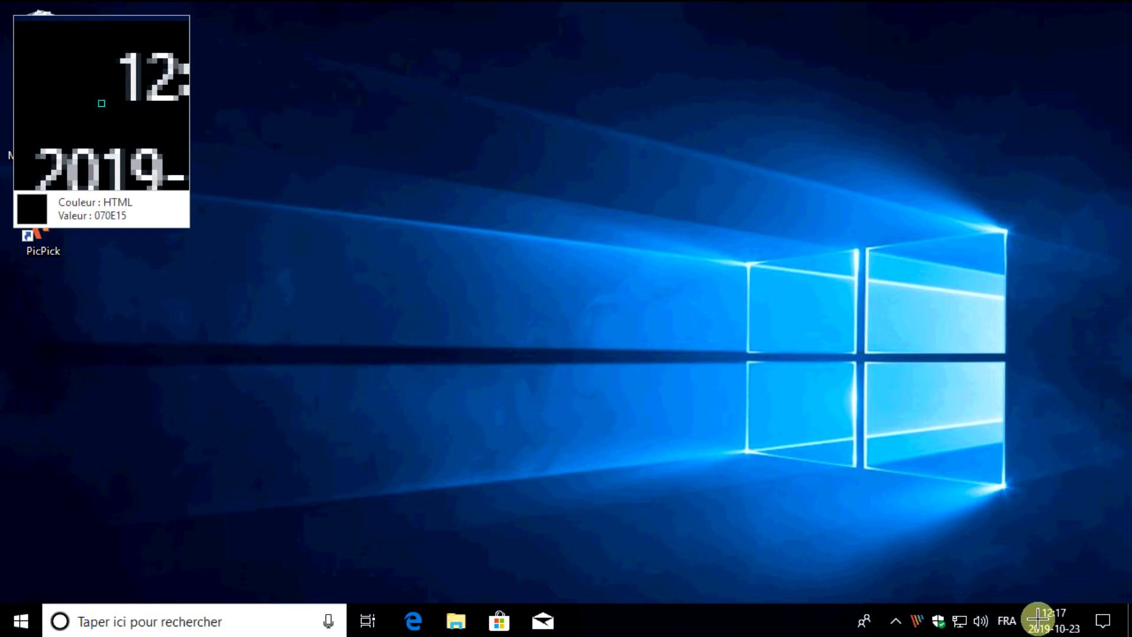
left_click(660, 382)
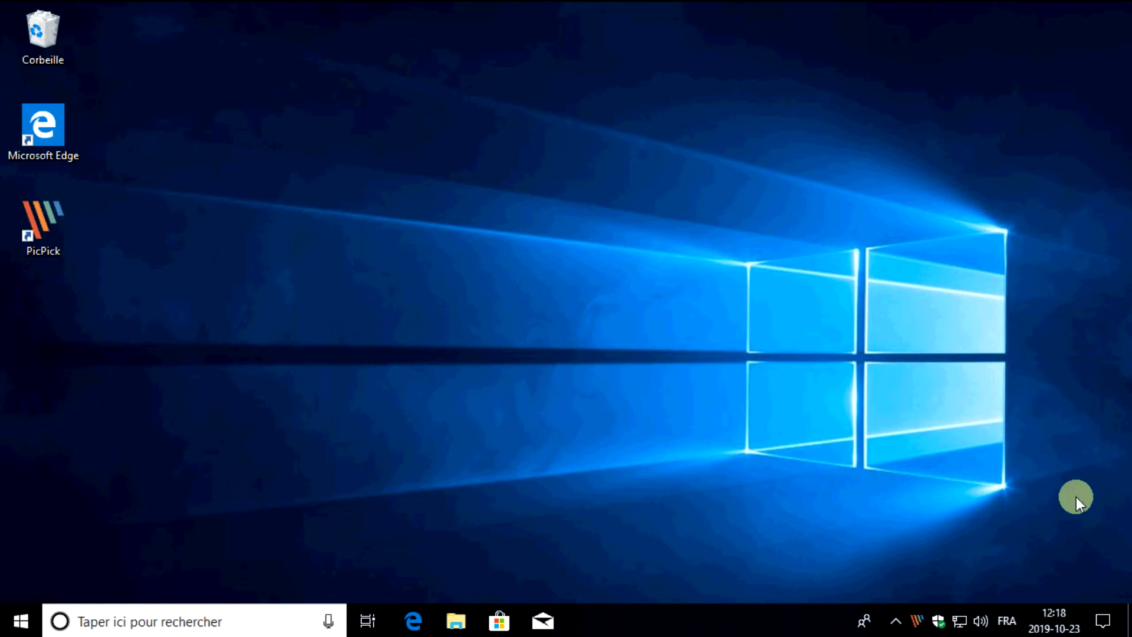
View the colour palette, inspect the desktop with the Loupe, reduce its magnification to 2x, and close it
left_click(914, 629)
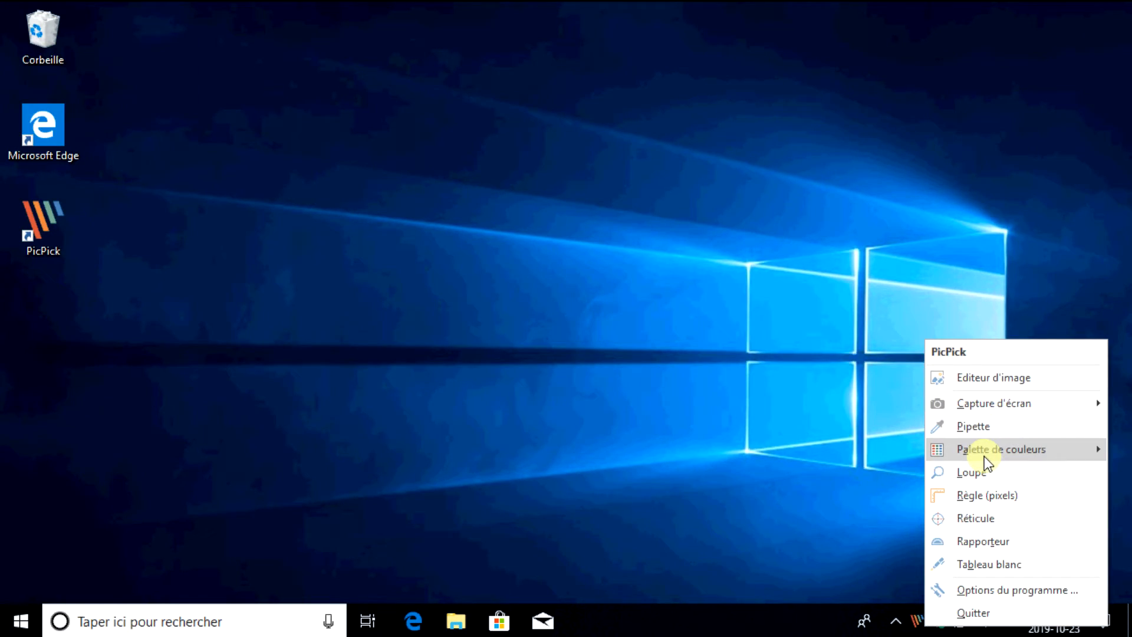
mouse_move(985, 457)
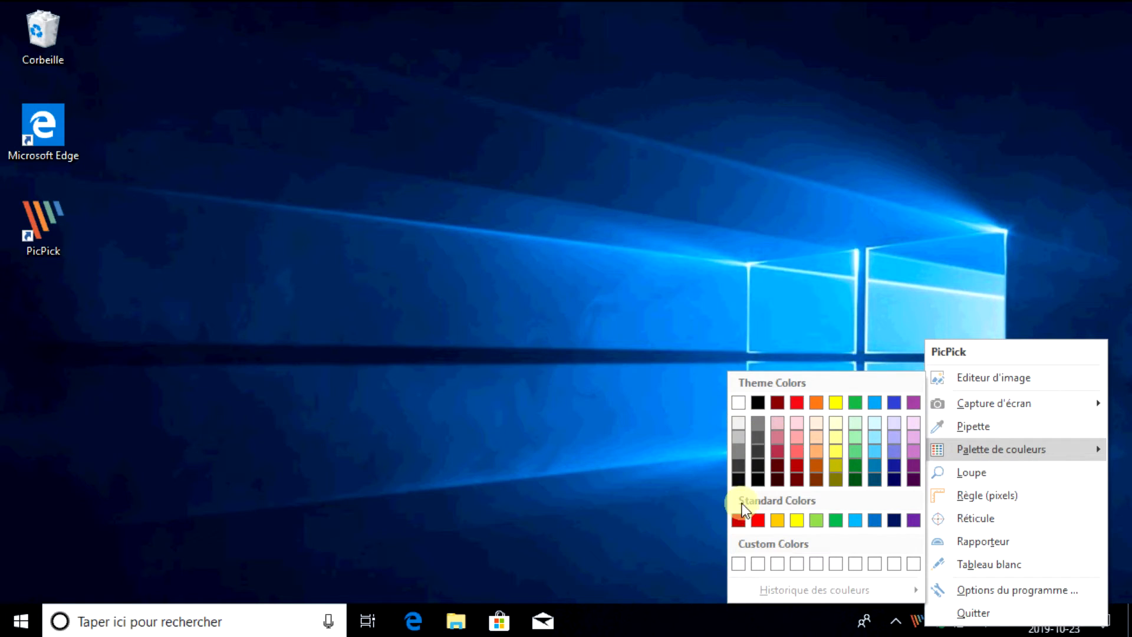
left_click(987, 472)
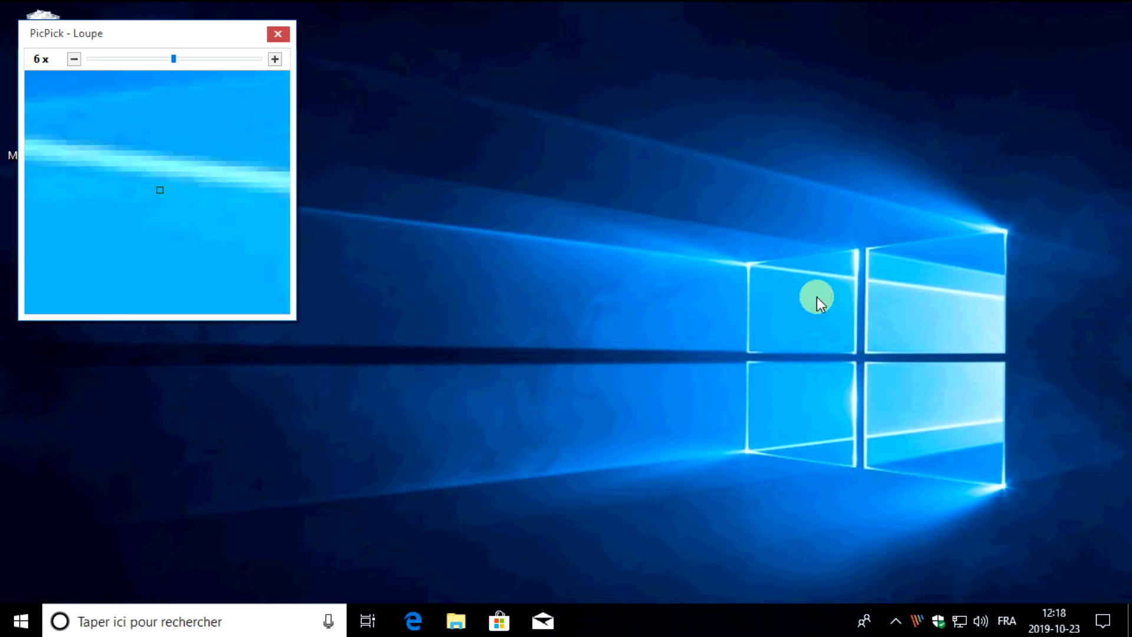
left_click_drag(171, 60, 151, 61)
left_click(93, 61)
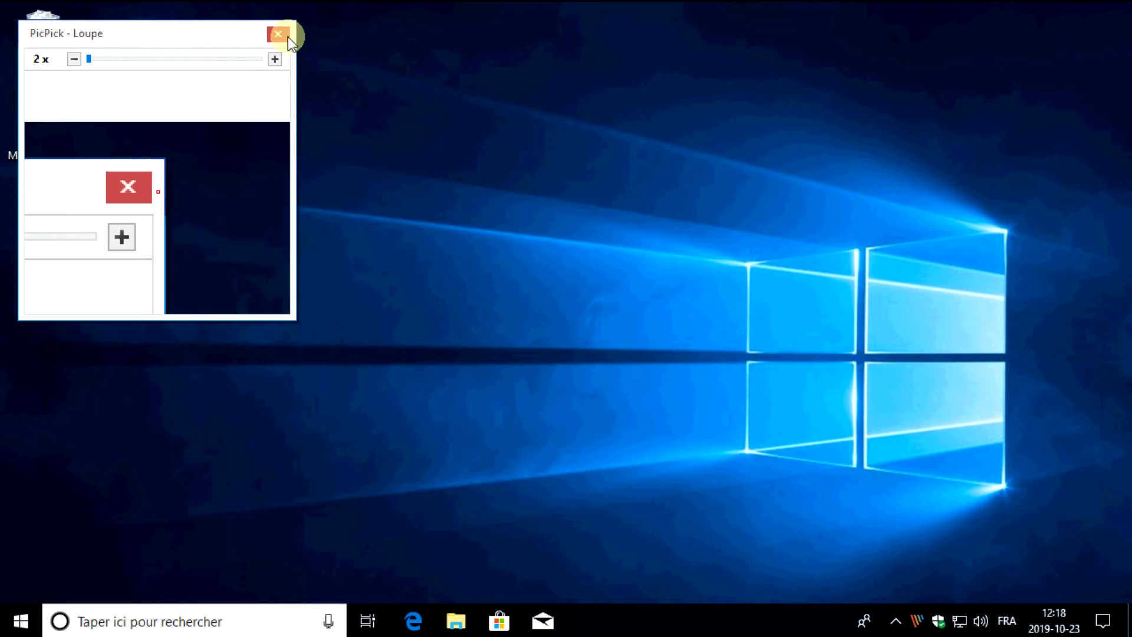
left_click(279, 34)
Display the pixel ruler over the desktop, read a horizontal position along it, and close it
left_click(917, 620)
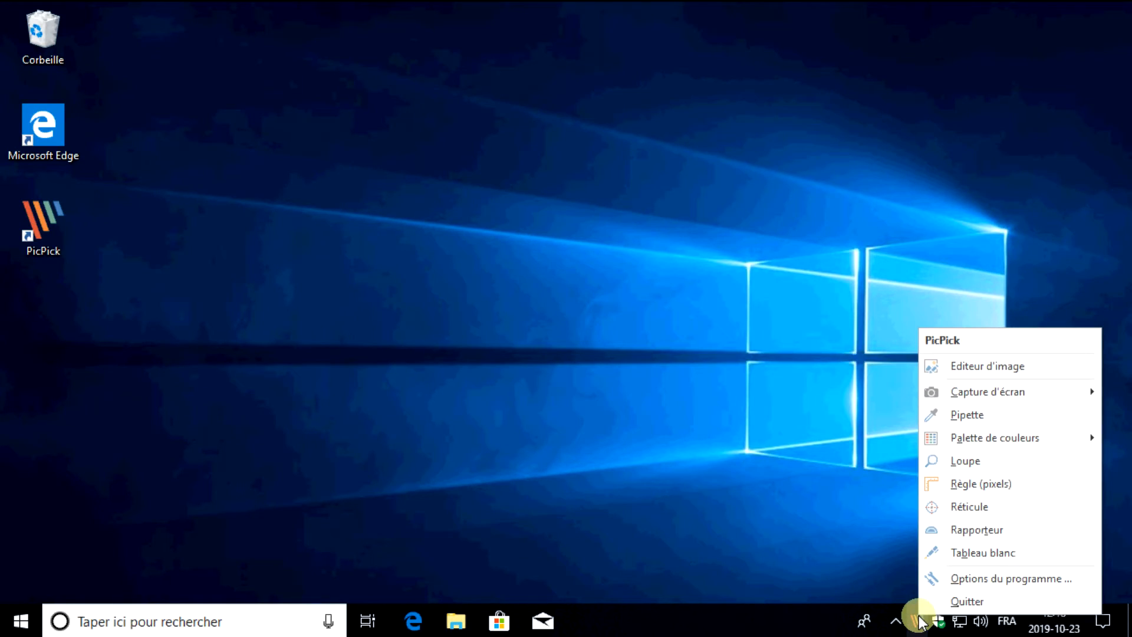
left_click(971, 488)
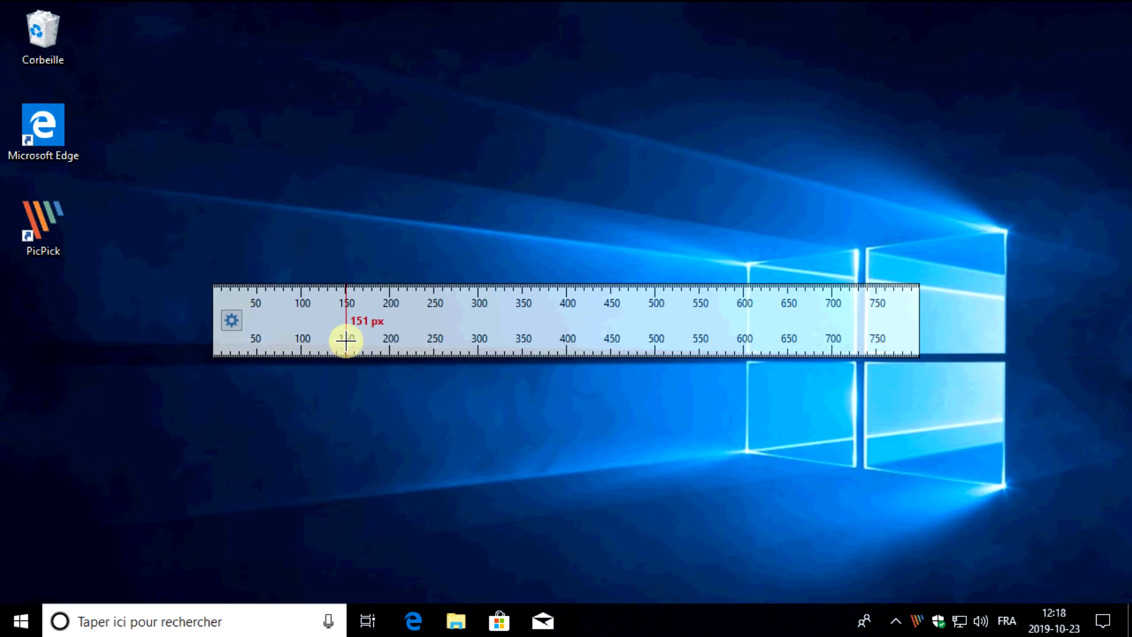
key("Escape")
Use the Réticule to set reference points on the desktop and read relative coordinates, and exit the tool
left_click(917, 620)
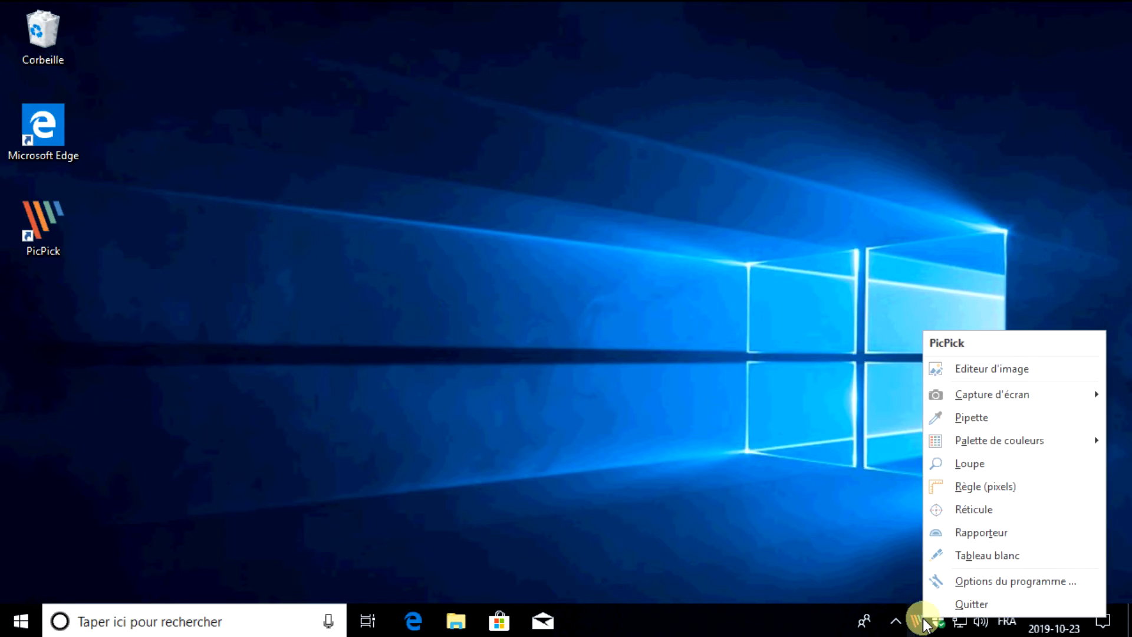
left_click(1001, 512)
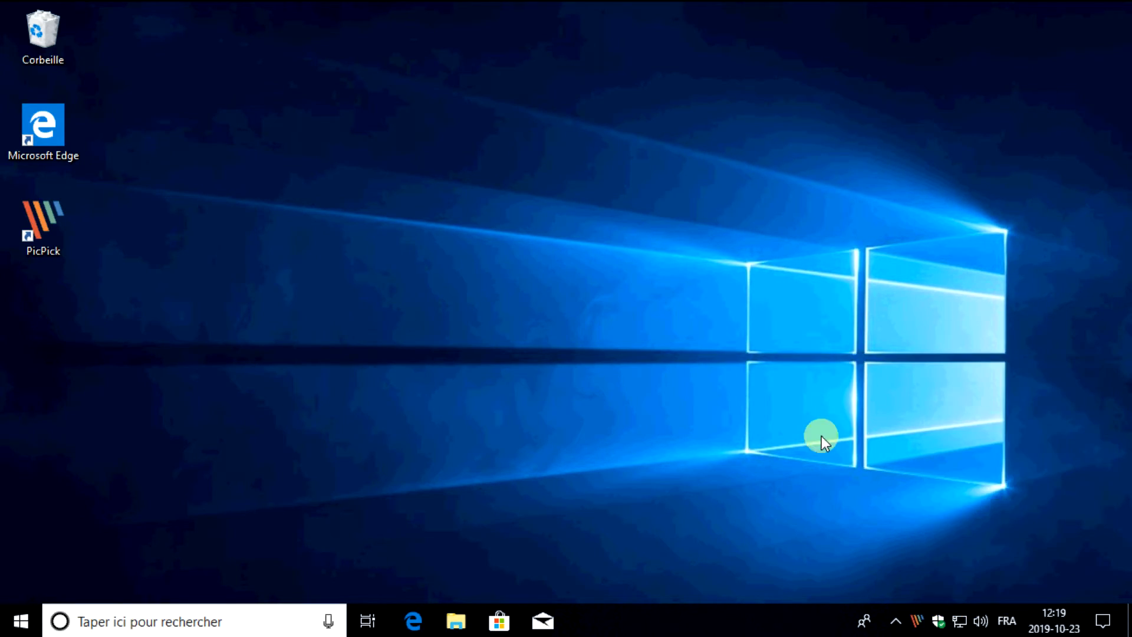
left_click(694, 144)
left_click(275, 406)
left_click(738, 245)
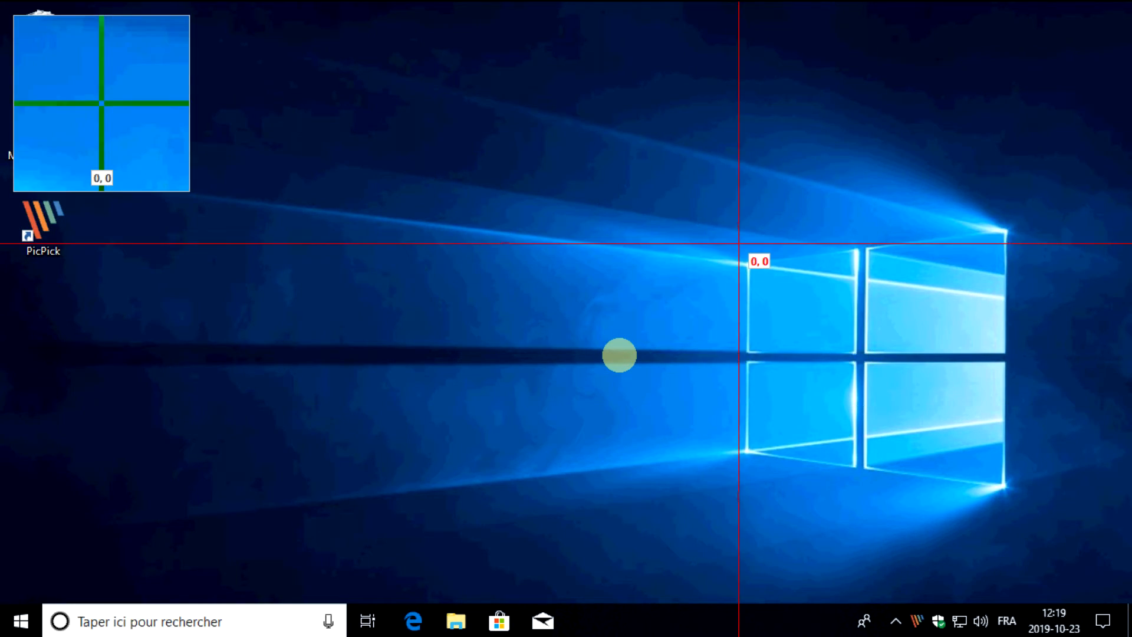
left_click(277, 364)
left_click(421, 192)
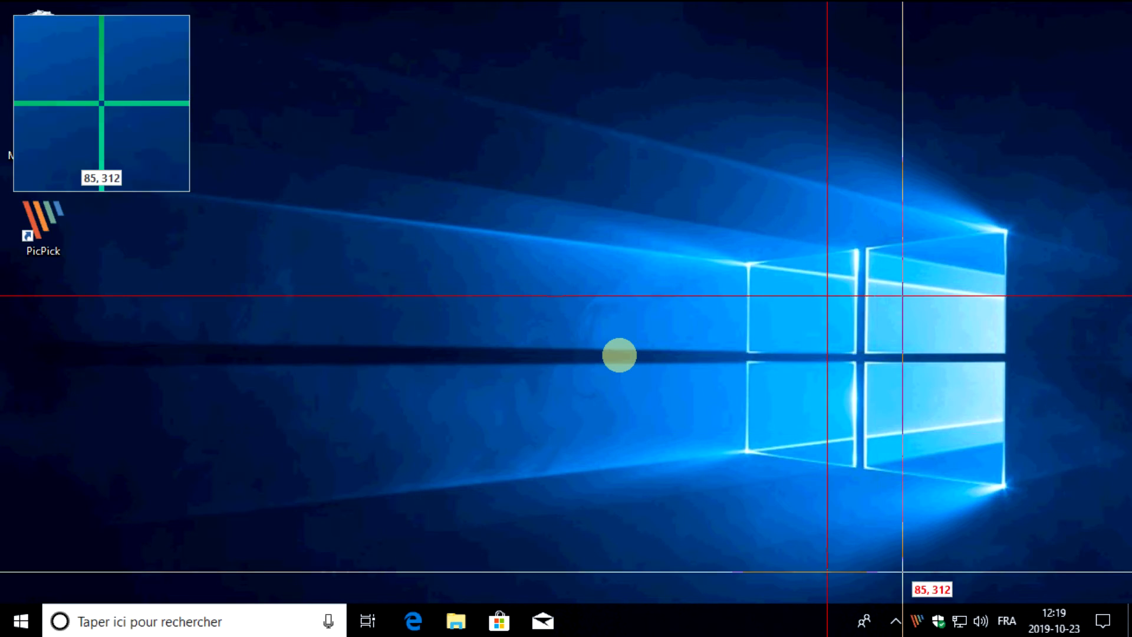
key("Escape")
Start the Tableau blanc and draw three curved freehand strokes in 2 px red across the desktop
left_click(915, 620)
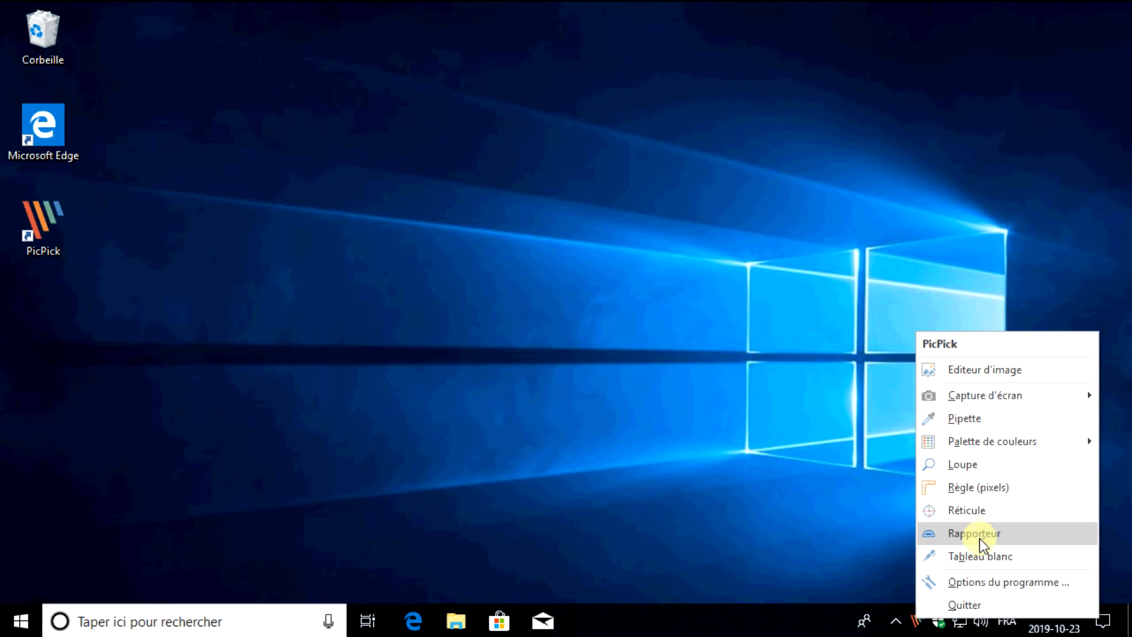
left_click(970, 564)
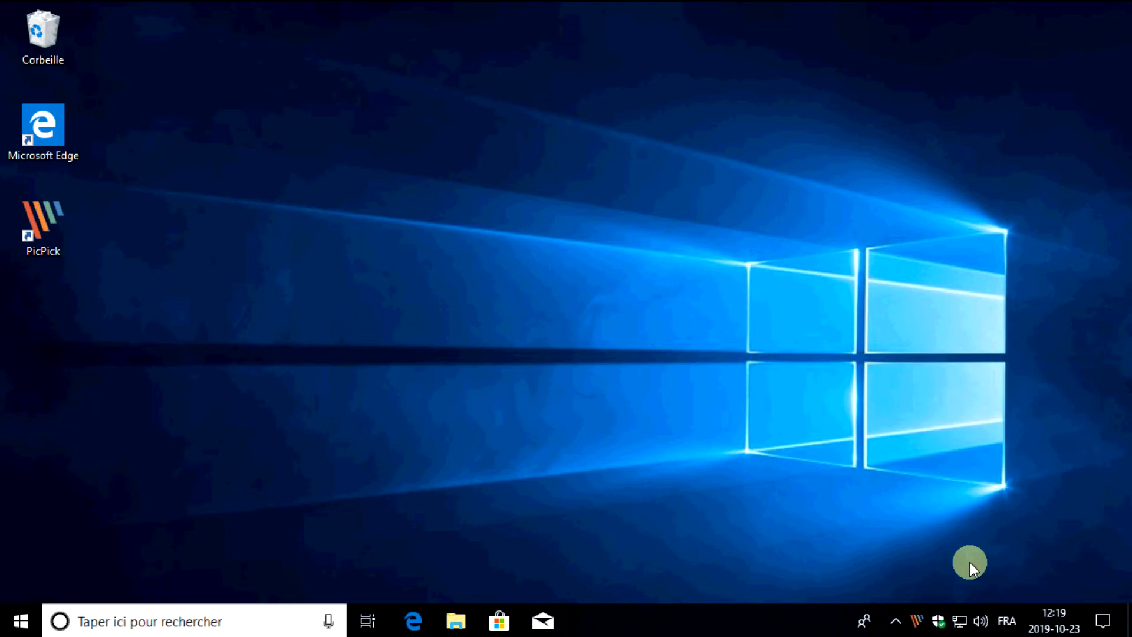
mouse_move(588, 149)
left_mouse_down()
mouse_move(592, 346)
mouse_move(503, 114)
left_mouse_up()
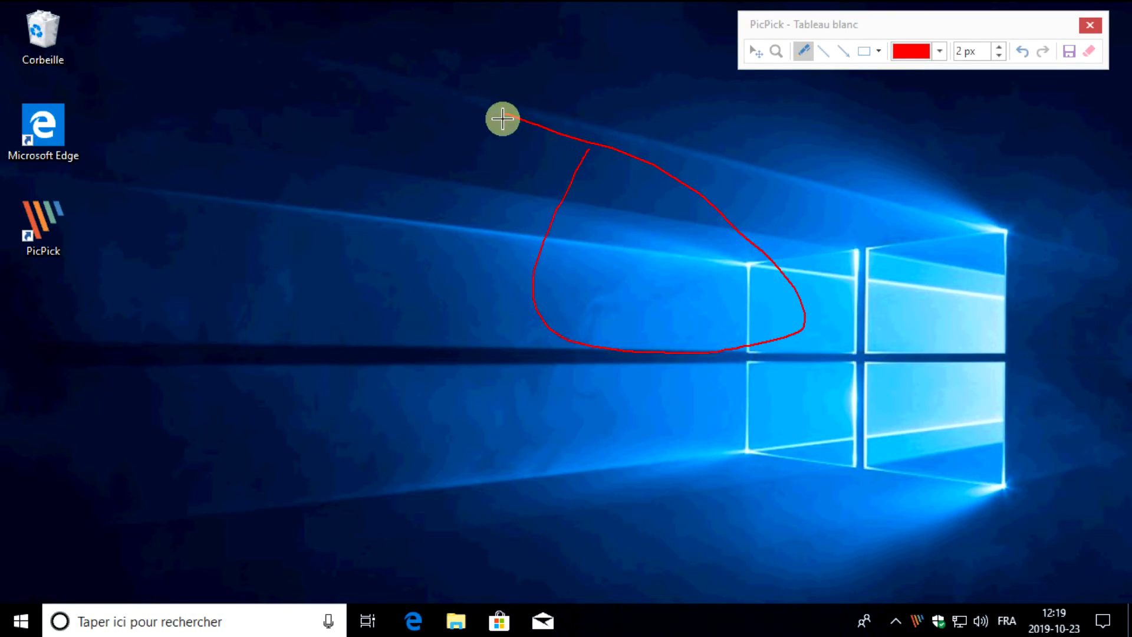
mouse_move(658, 449)
left_mouse_down()
mouse_move(79, 273)
mouse_move(245, 356)
mouse_move(324, 238)
left_mouse_up()
left_click_drag(402, 207, 904, 212)
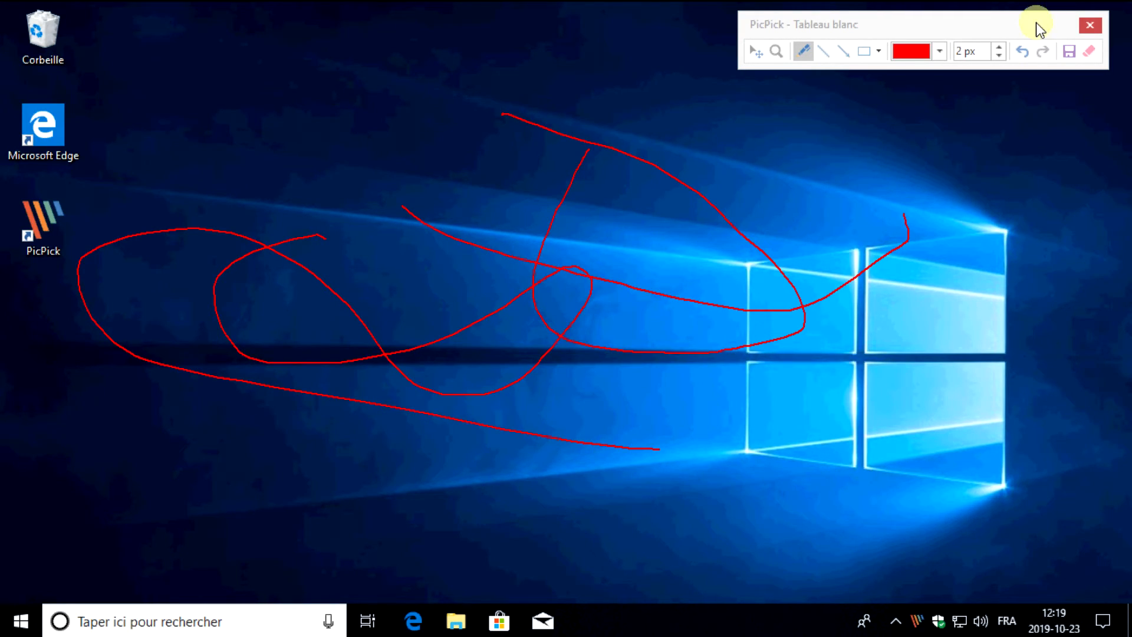
Change the pen colour to white and draw a long freehand line around the red strokes
left_click(939, 52)
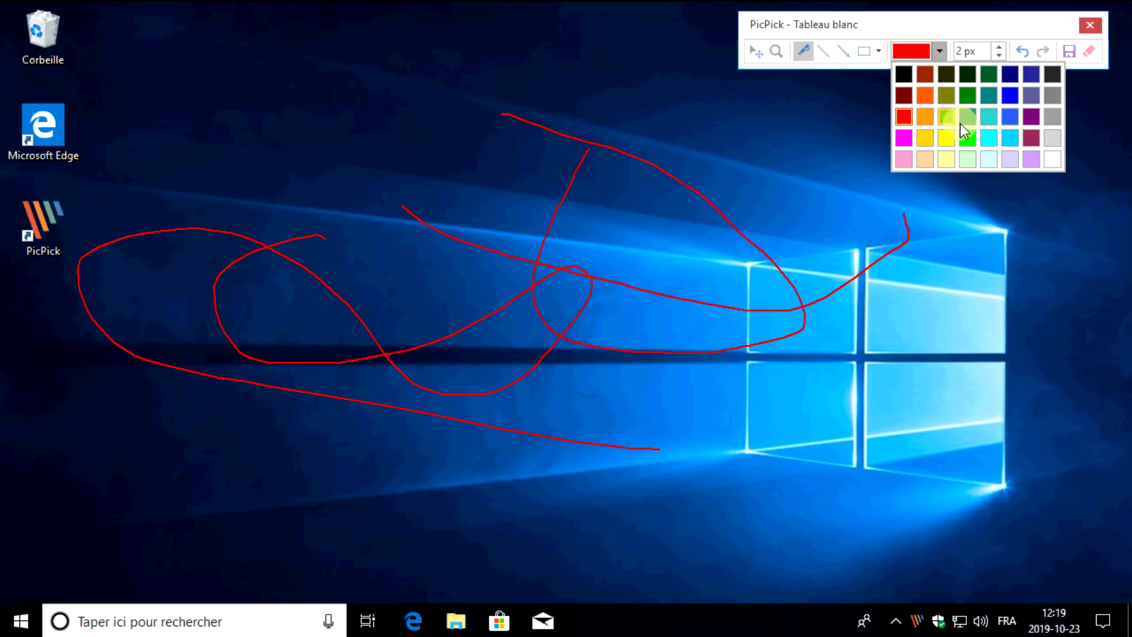
left_click(1053, 171)
mouse_move(971, 239)
left_mouse_down()
mouse_move(705, 83)
mouse_move(249, 136)
mouse_move(107, 345)
mouse_move(129, 546)
mouse_move(305, 628)
mouse_move(469, 606)
left_mouse_up()
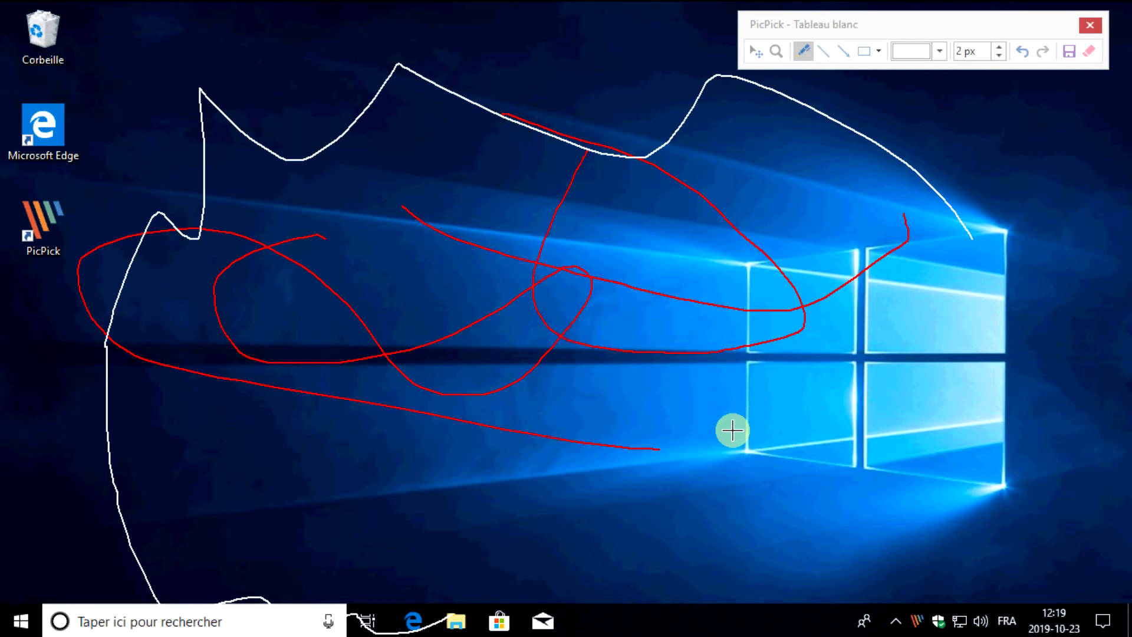
Save the annotated desktop to the image editor, view it at 50%, and close it without saving
left_click(1070, 54)
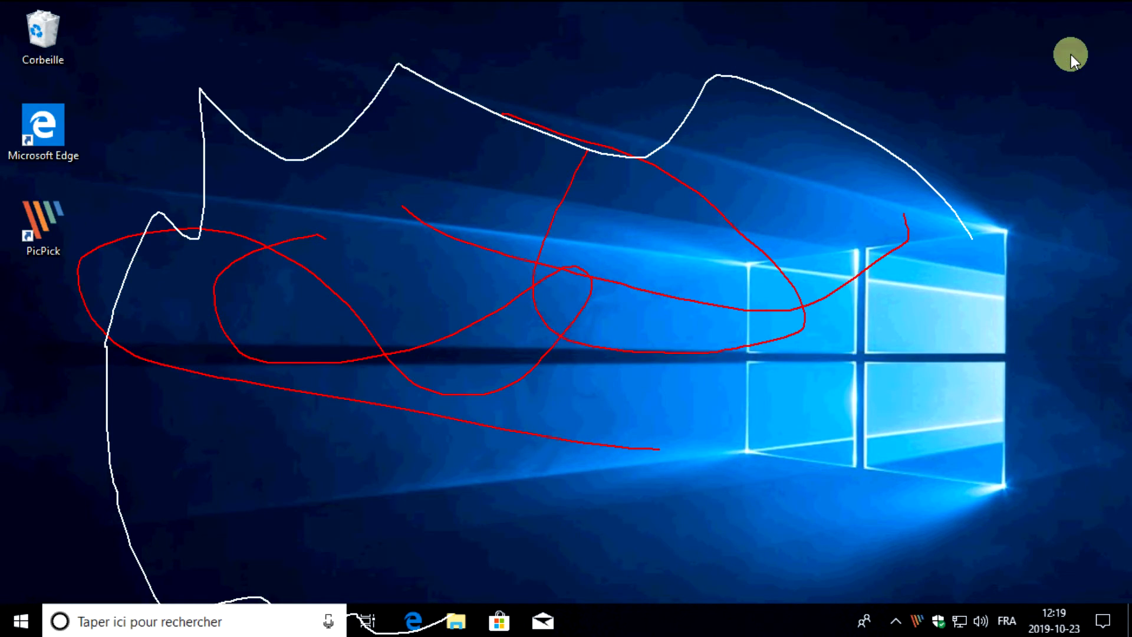
scroll(678, 416, "down", 3)
scroll(813, 480, "up", 3)
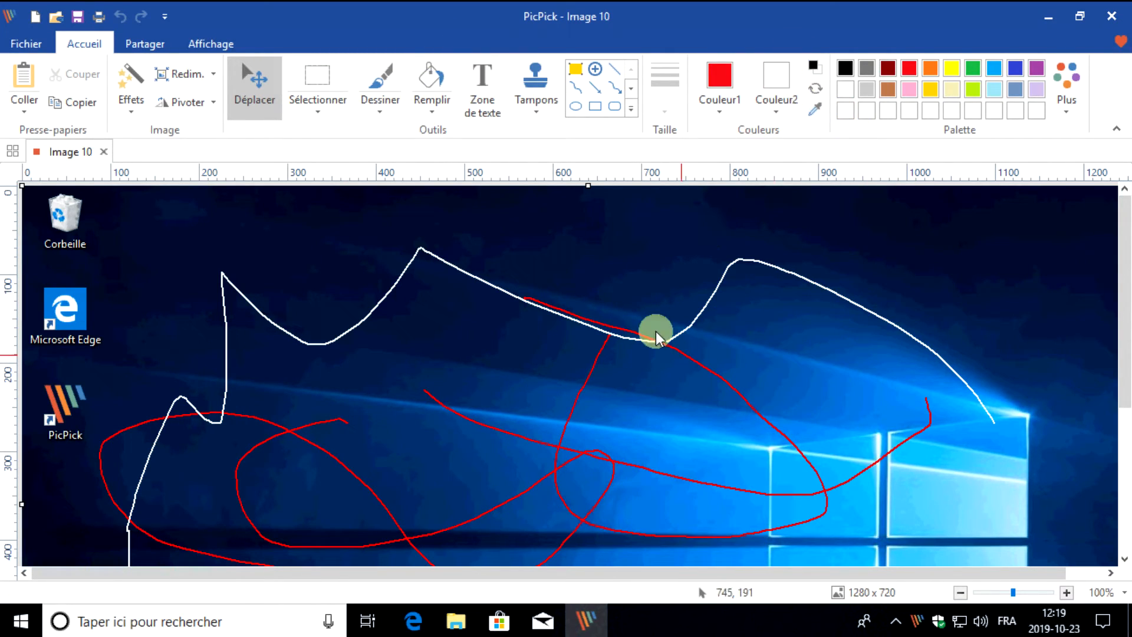
scroll(621, 242, "down", 5)
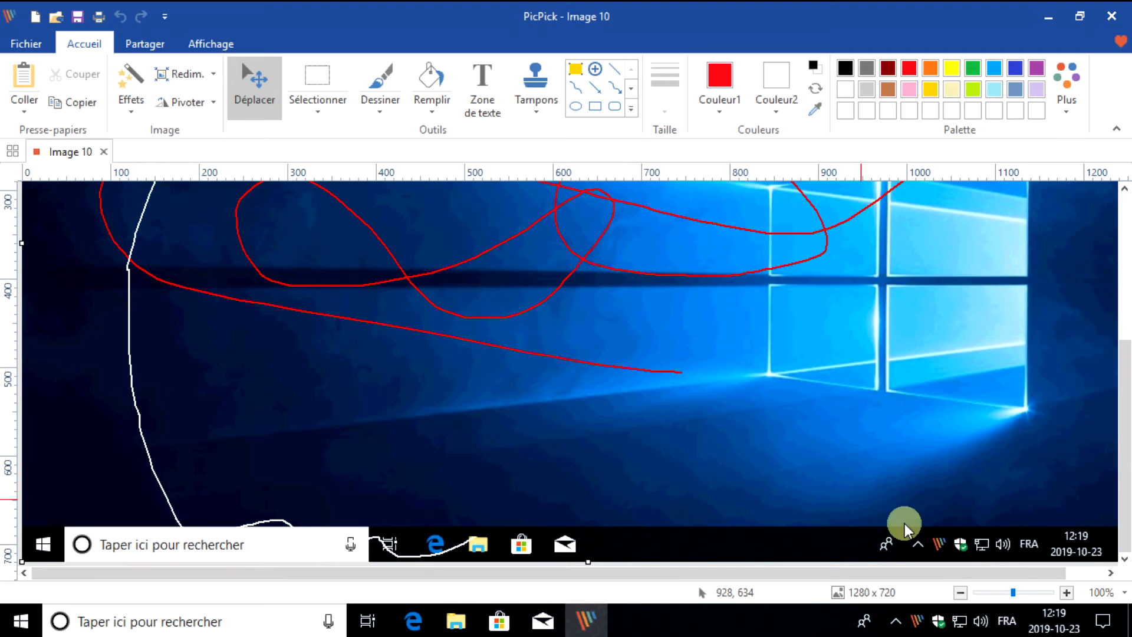
left_click(963, 591)
left_click(964, 591)
left_click(1111, 16)
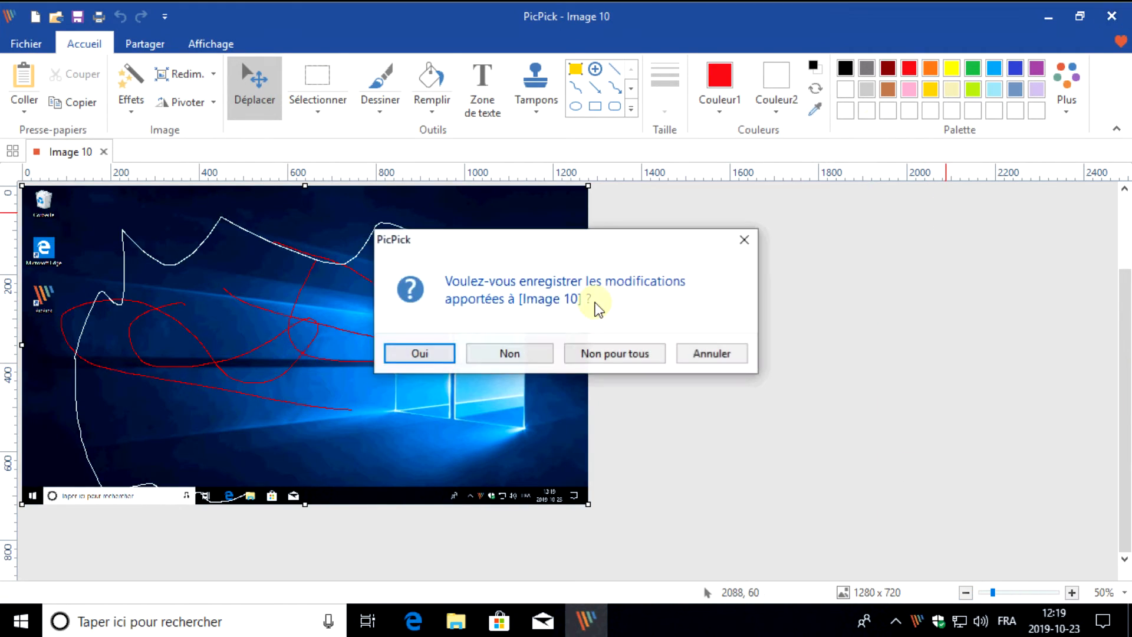
left_click(513, 356)
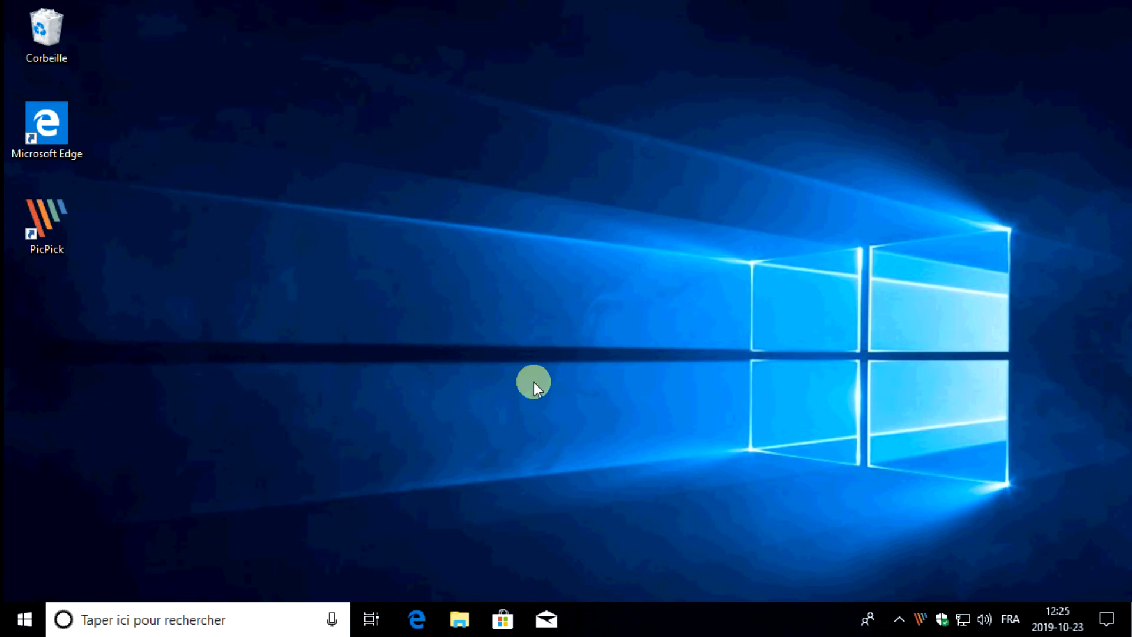
Switch to Microsoft Edge and search Google for picpick
left_click(417, 620)
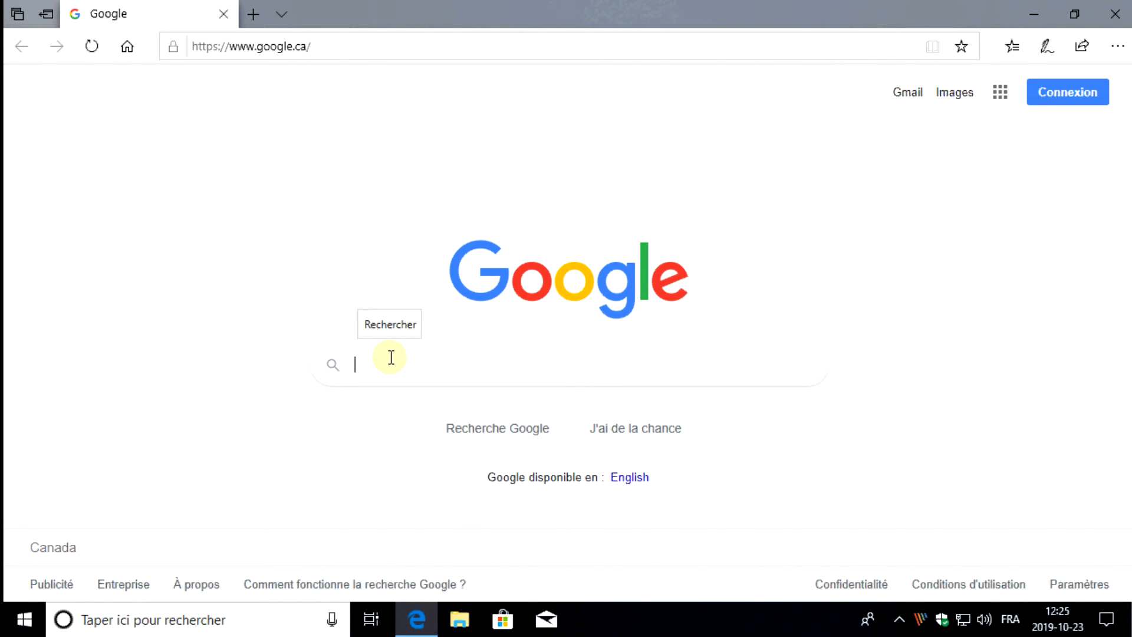
type("pick")
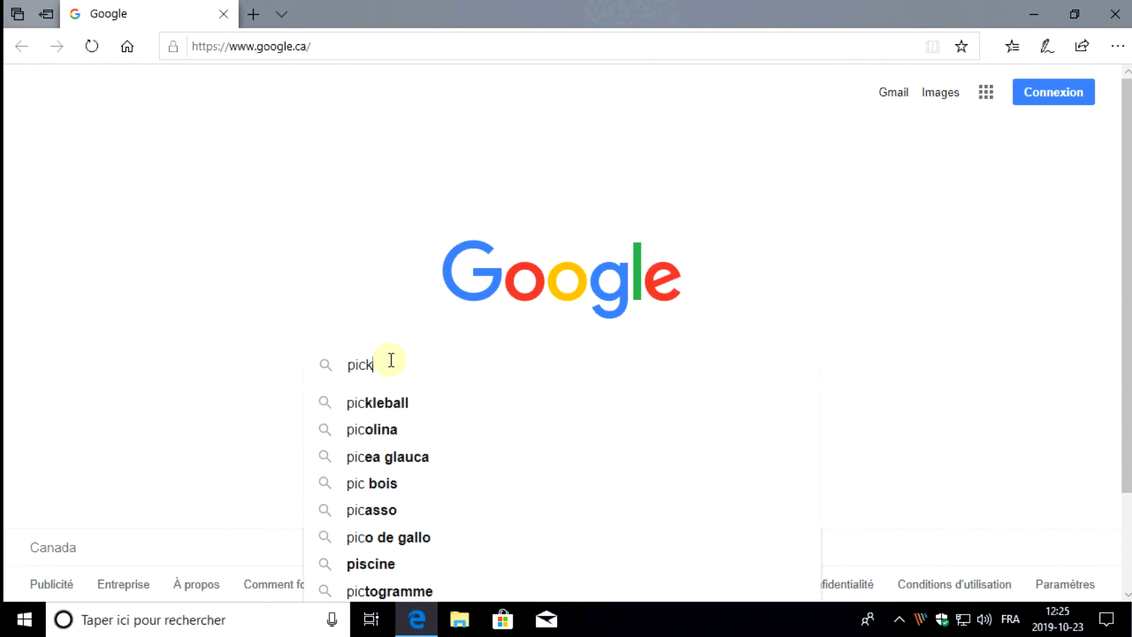
key("BackSpace")
type("pick")
key("Return")
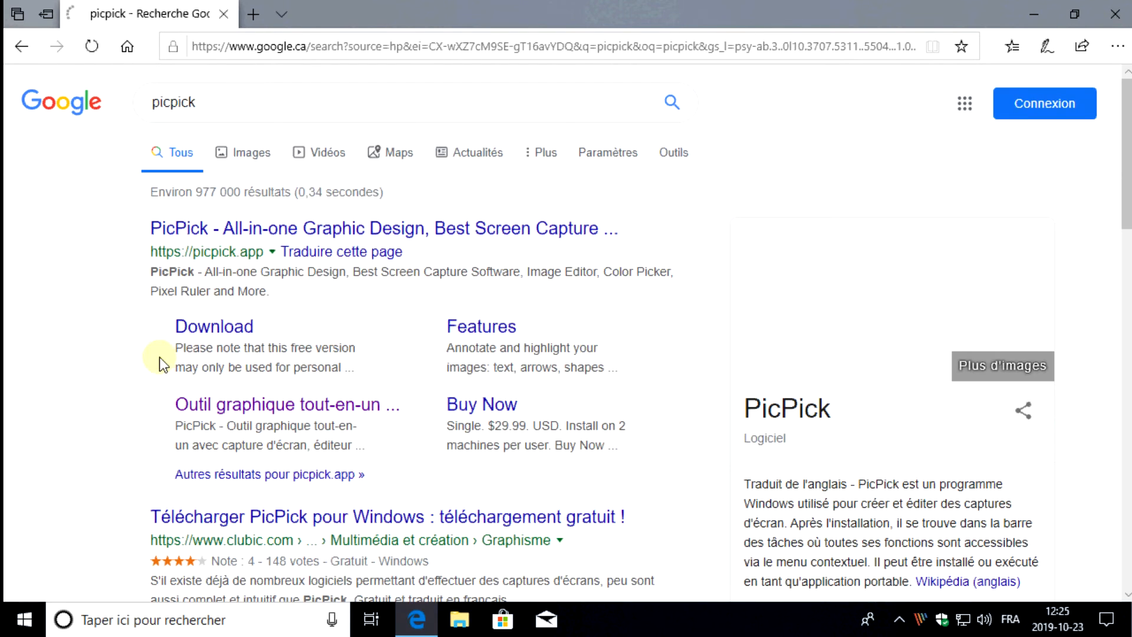
Capture the full screen showing the picpick search results, check the image down to its lower edge, and return to the browser
scroll(94, 312, "down", 20)
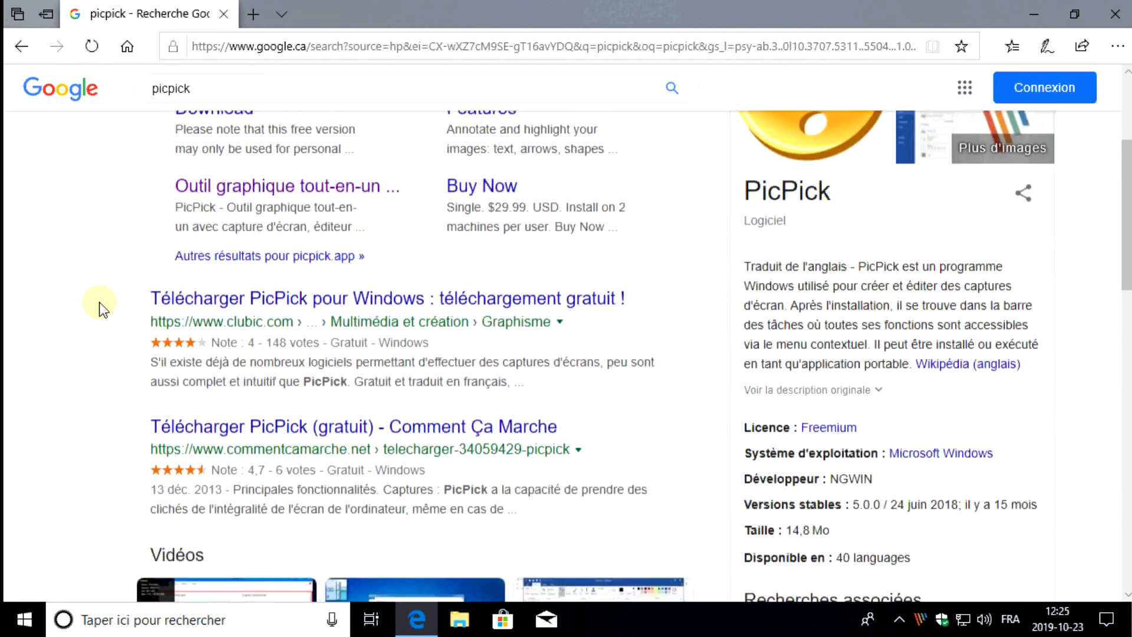
scroll(94, 339, "up", 20)
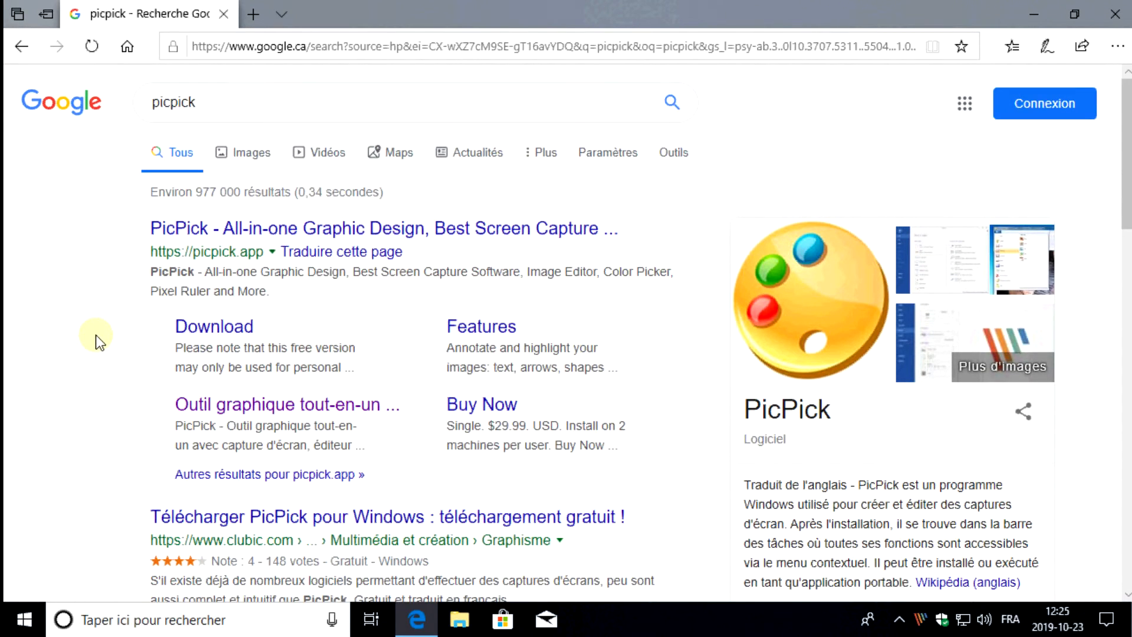
key("Print")
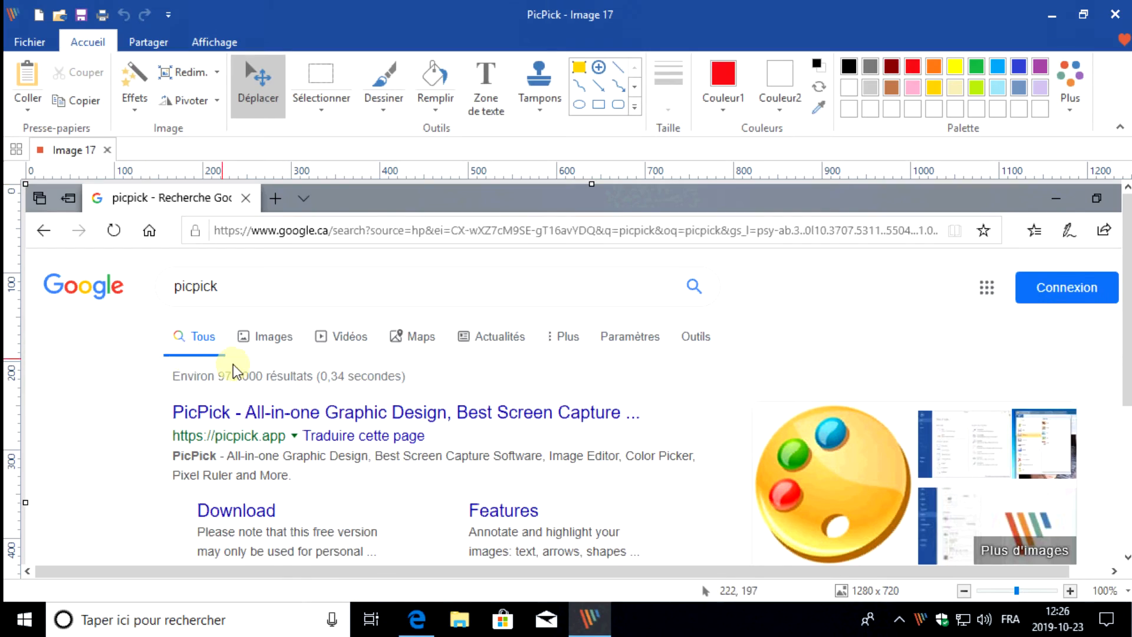
scroll(233, 363, "down", 4)
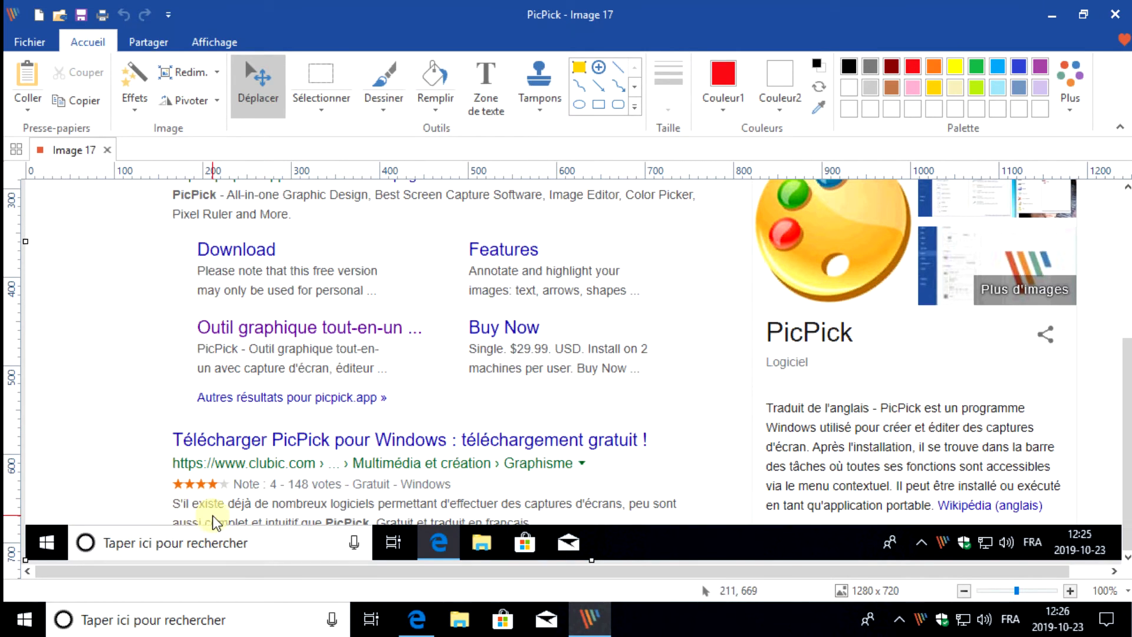
left_click(602, 617)
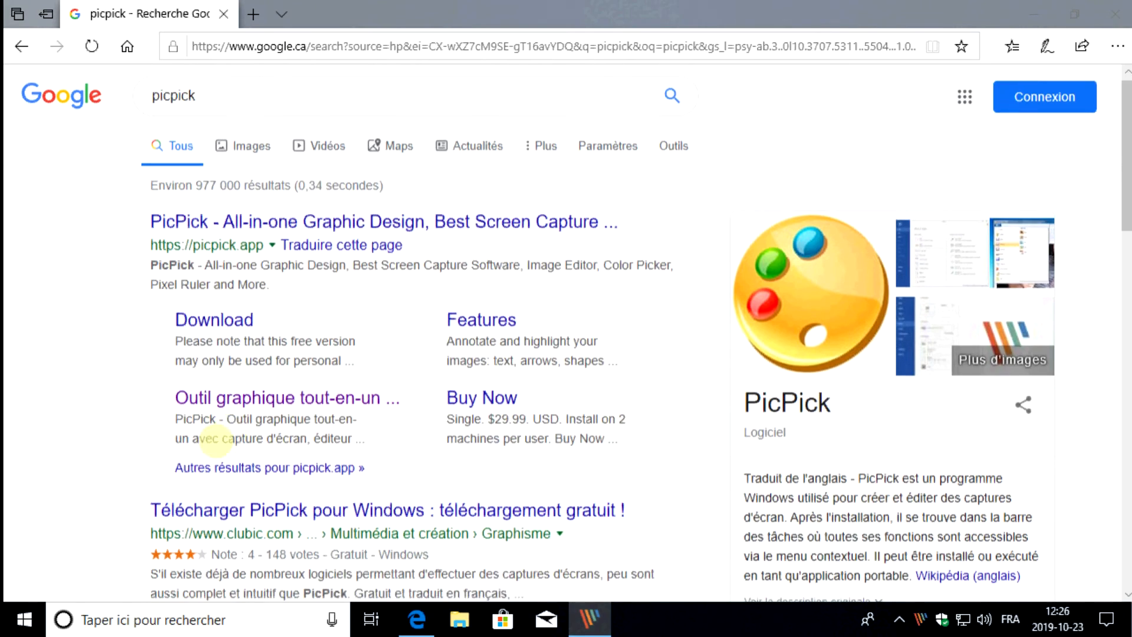
Examine the rest of the search results page, down to the Vidéos and Recherches associées sections
scroll(224, 455, "down", 1)
left_click_drag(157, 523, 213, 523)
scroll(234, 442, "down", 5)
scroll(233, 435, "down", 1)
scroll(232, 439, "up", 2)
scroll(221, 435, "down", 1)
left_click(25, 257)
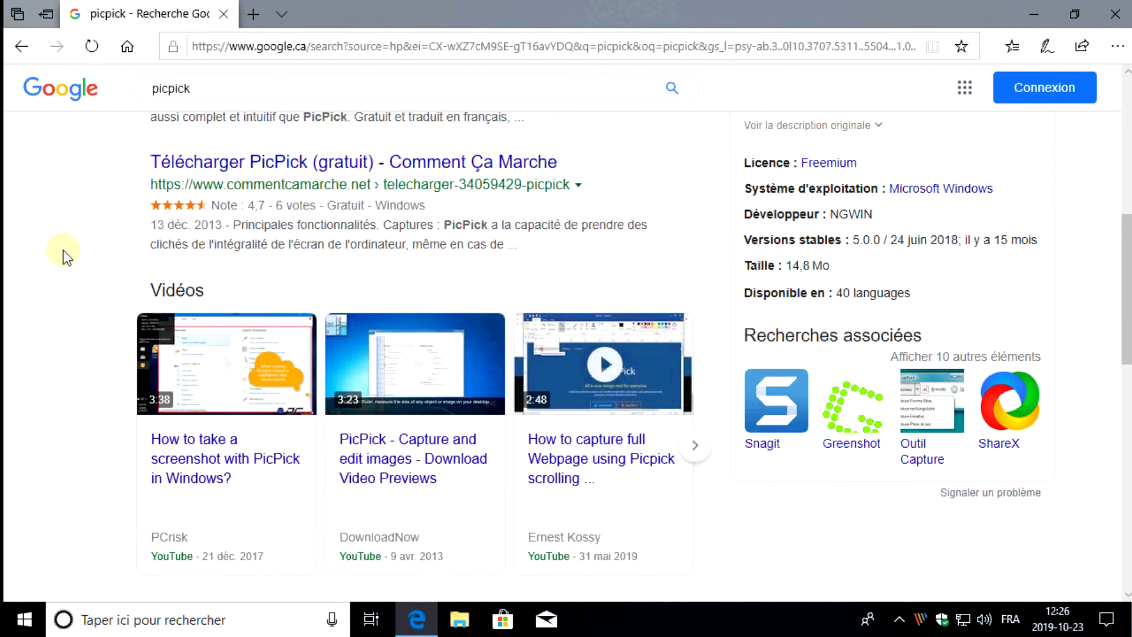
Capture the full screen showing the Vidéos section of the results, and compare it with the previous screenshot in the image editor
key("Print")
scroll(448, 413, "down", 3)
scroll(426, 489, "up", 3)
scroll(426, 489, "up", 2)
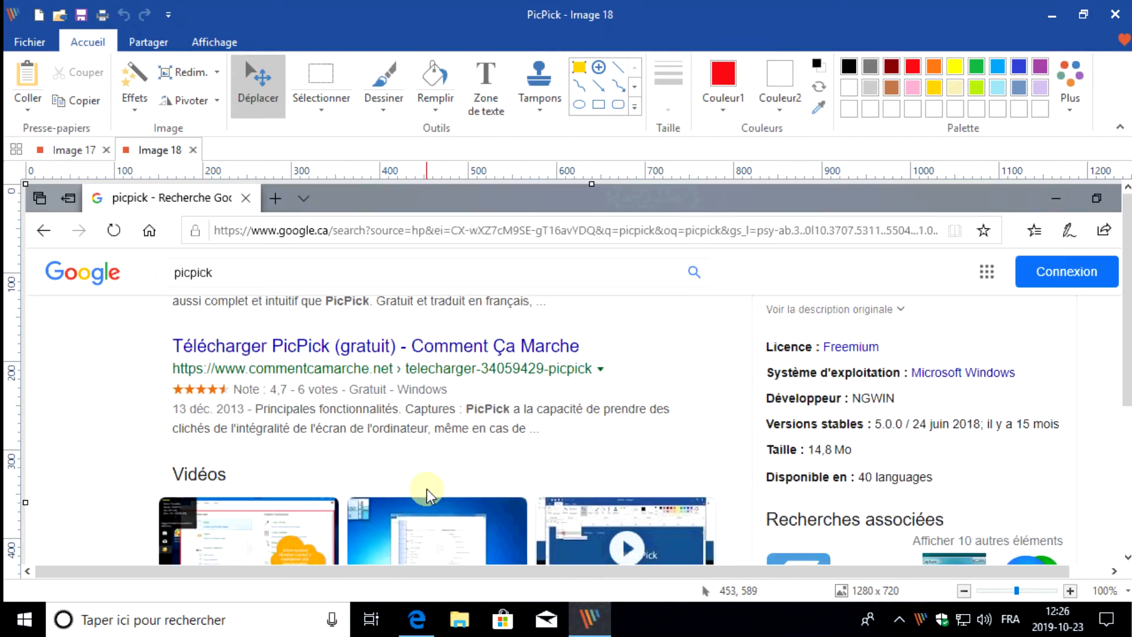
left_click(65, 151)
left_click(171, 148)
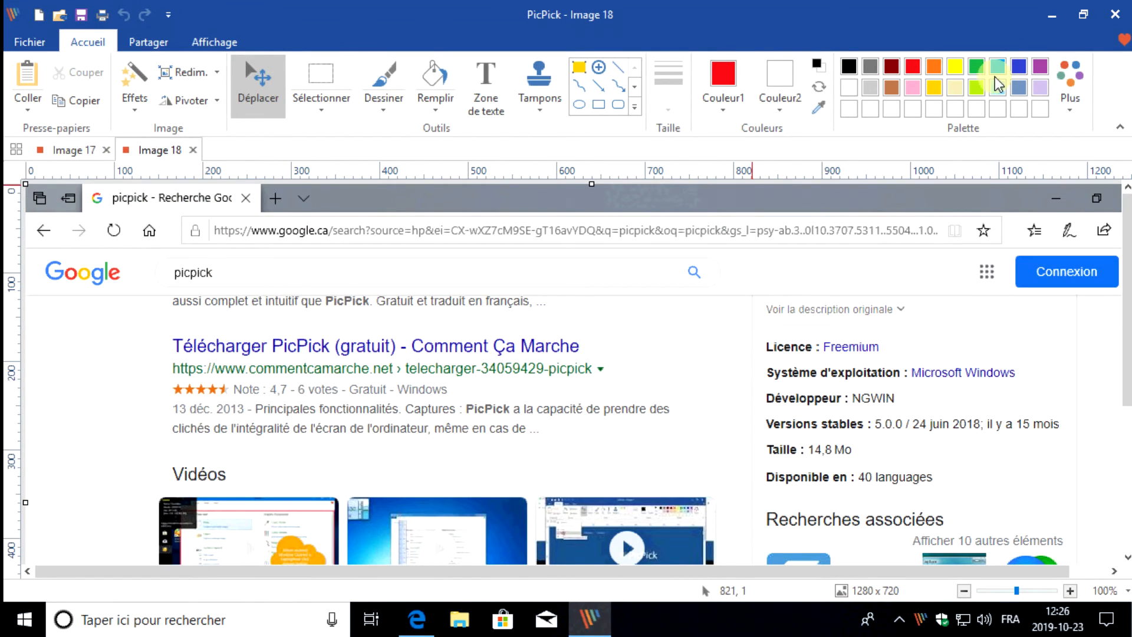
Close the image editor without saving either full-screen capture
left_click(1114, 14)
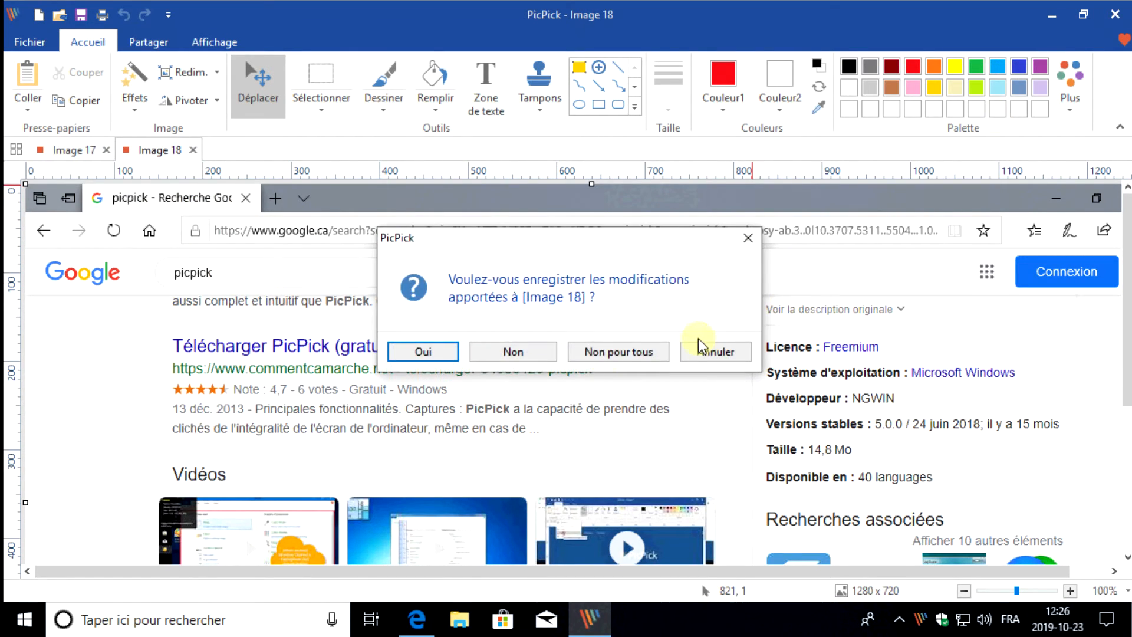
left_click(521, 352)
left_click(525, 354)
Capture the entire Google results page from its top with PicPick's scrolling window mode (Fenêtre déroulante)
scroll(490, 397, "up", 10)
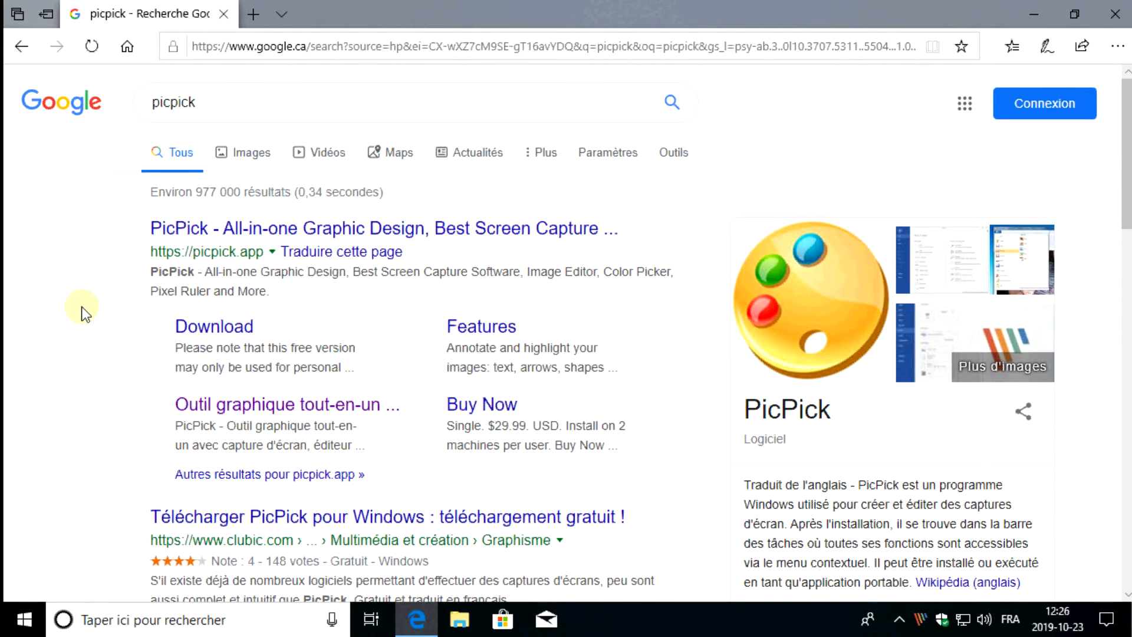
right_click(919, 618)
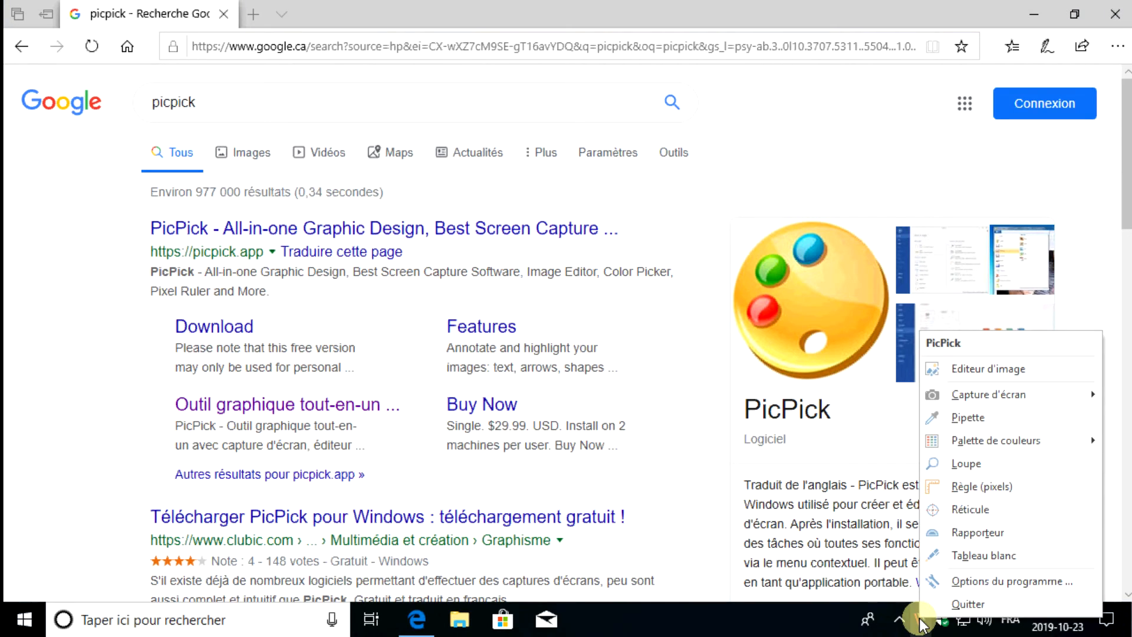
mouse_move(1023, 400)
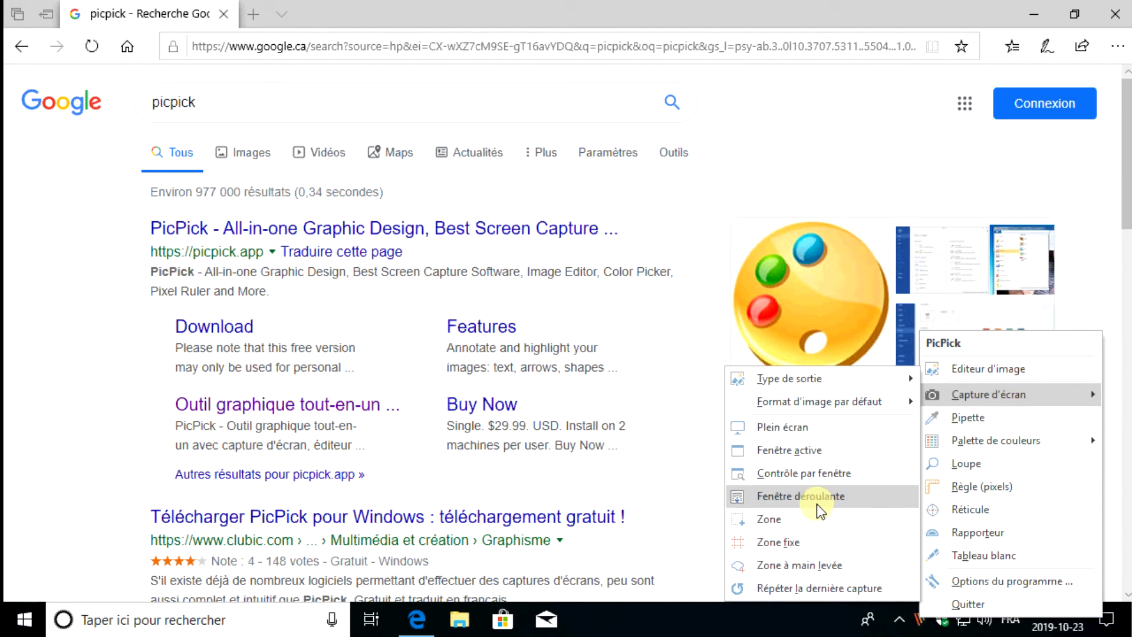
left_click(820, 498)
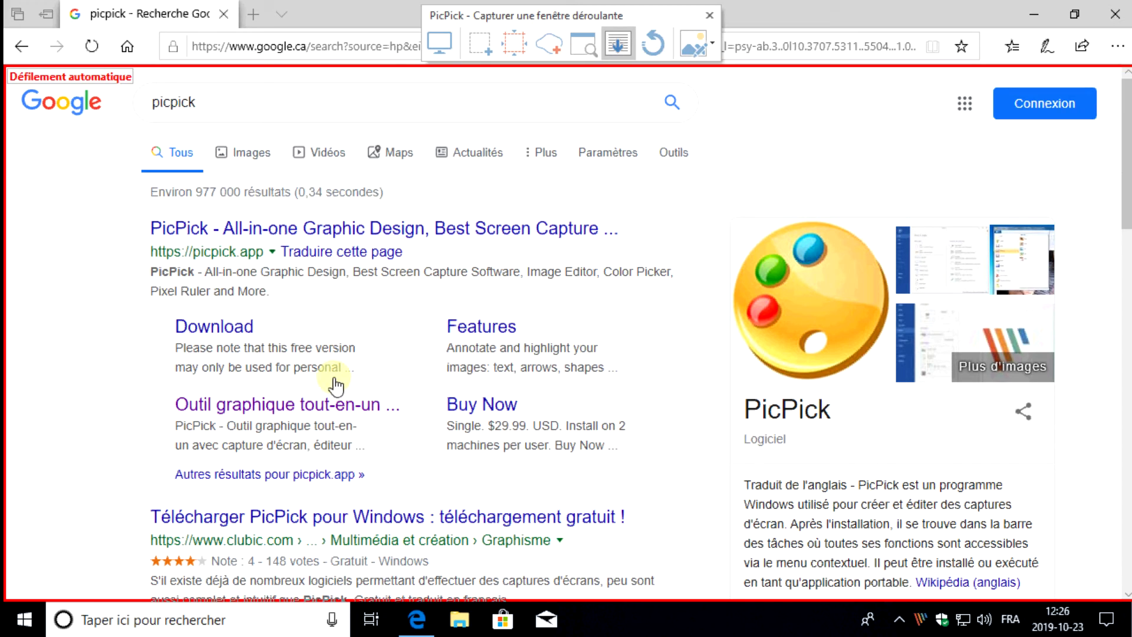
left_click(671, 319)
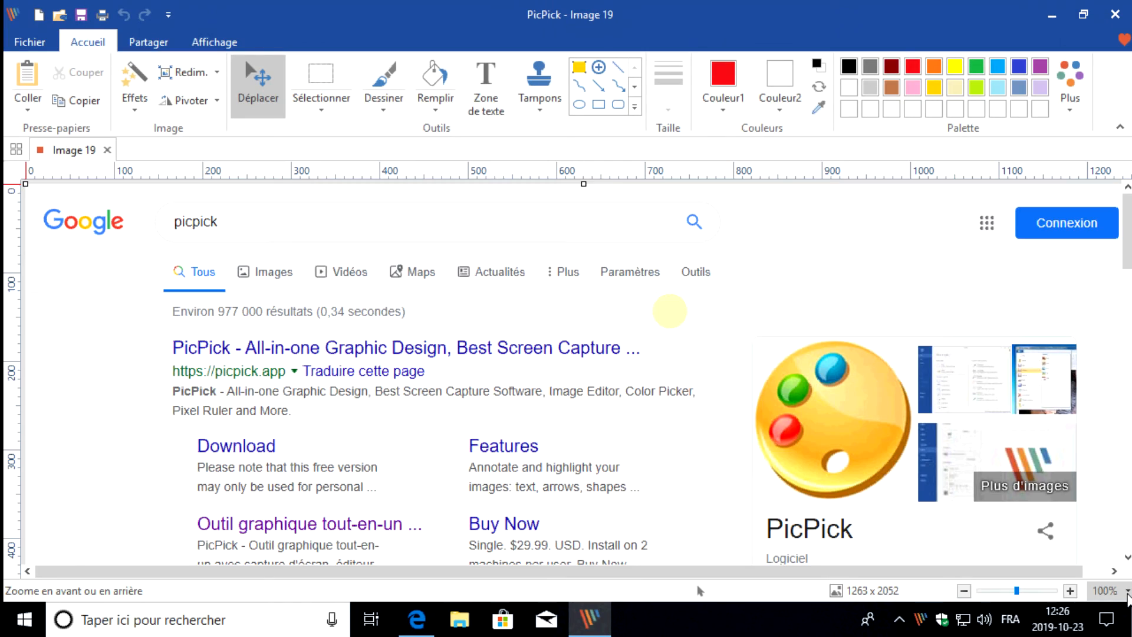
Look through the scrolling capture and zoom out to 25% to view the whole page from header to footer
scroll(564, 402, "down", 7)
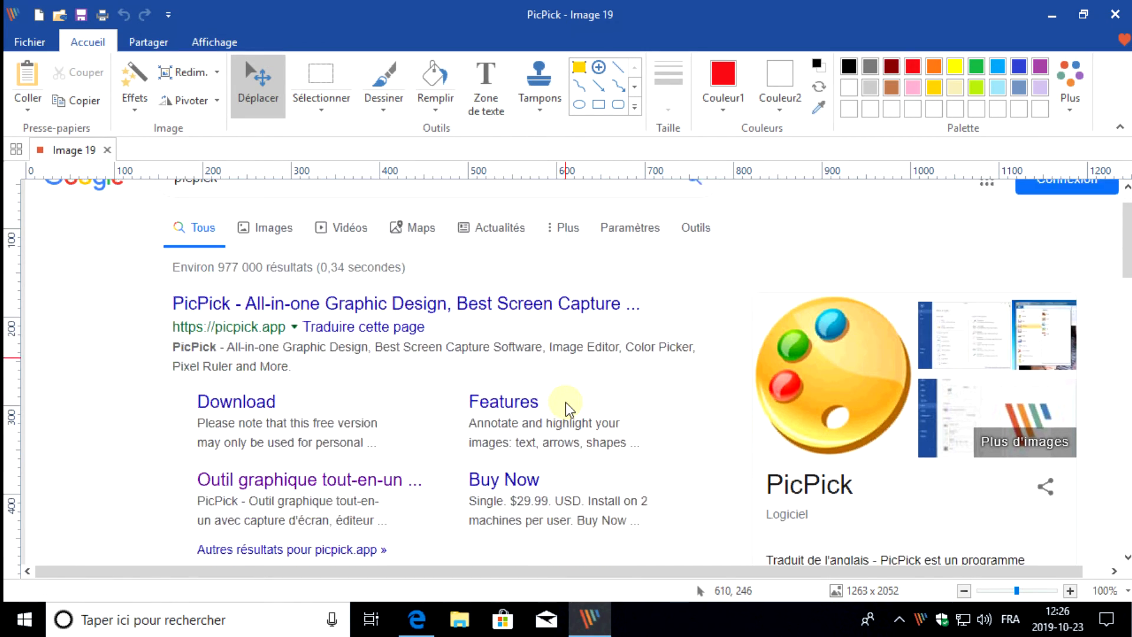
scroll(565, 407, "down", 9)
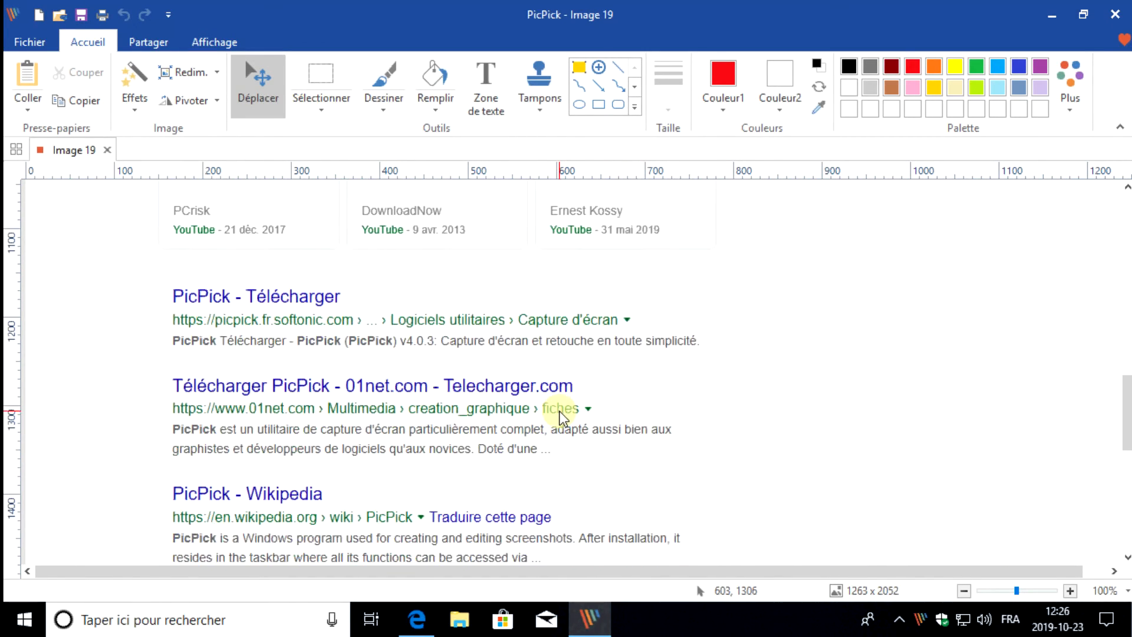
left_click(965, 590)
left_click(967, 590)
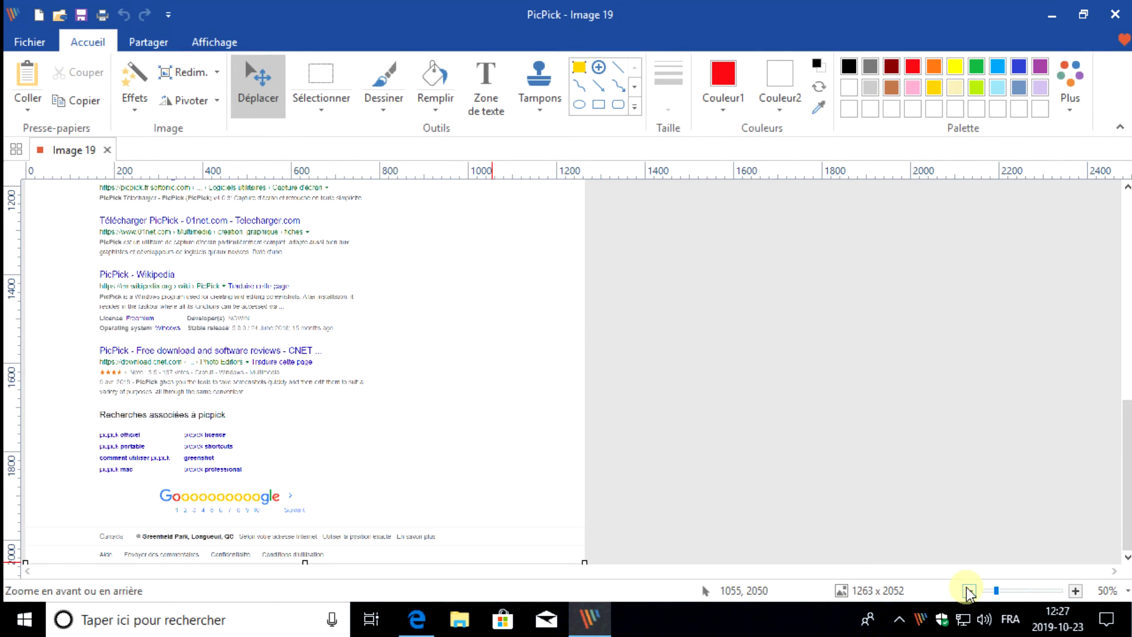
left_click(967, 590)
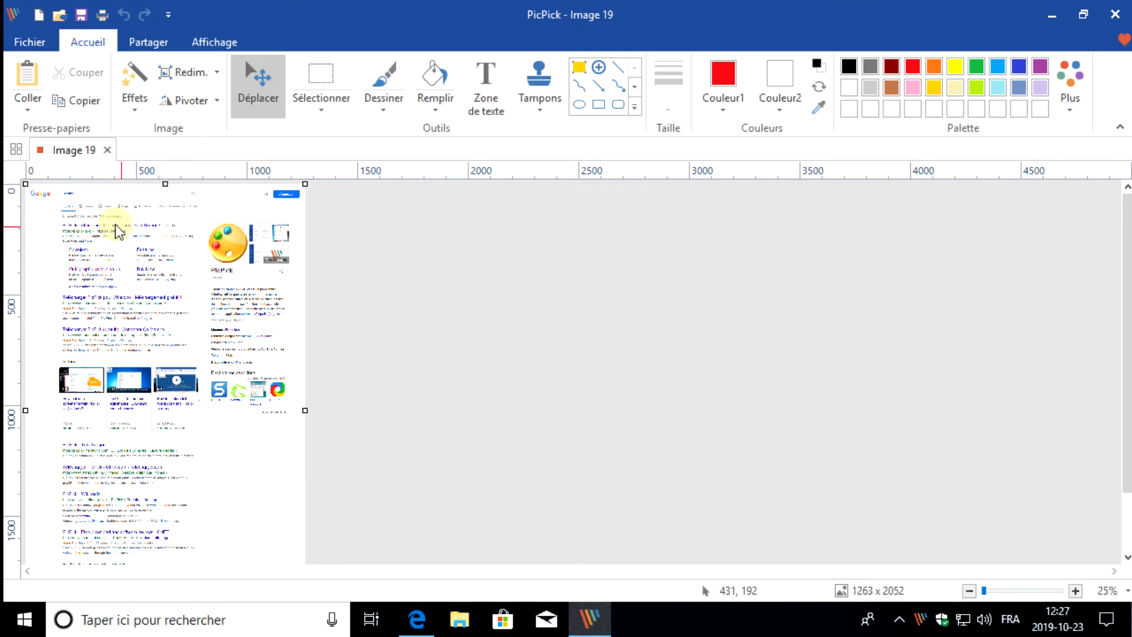
scroll(126, 330, "down", 2)
scroll(160, 527, "up", 2)
scroll(107, 270, "down", 2)
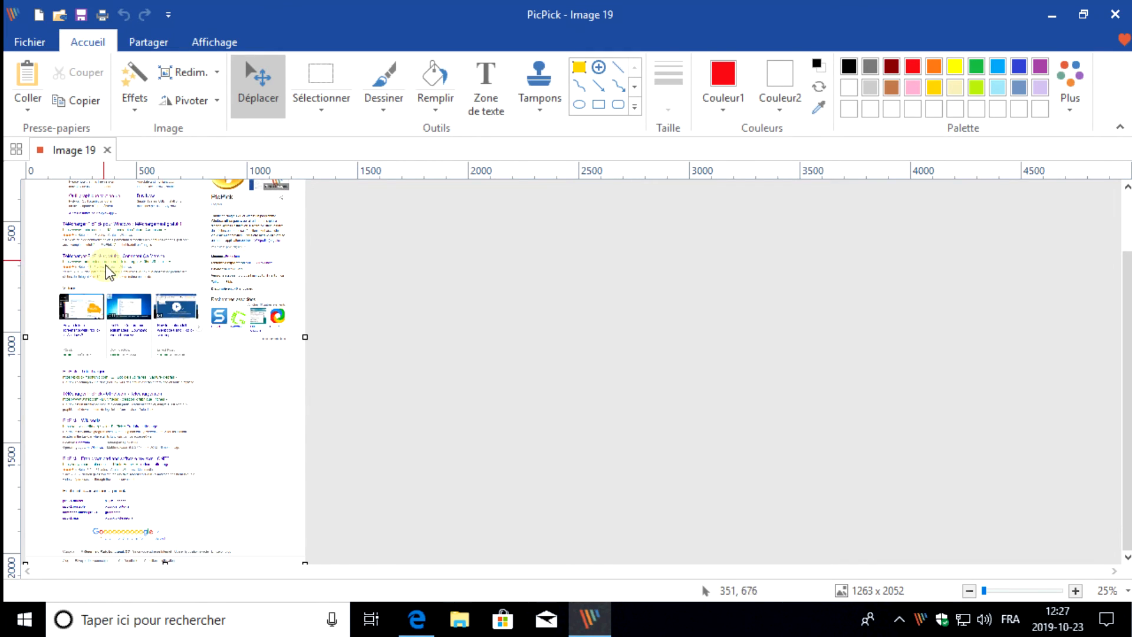
Restore the zoom to 100% and review the captured page down to its footer and back to the top
left_click(1073, 589)
left_click(1074, 589)
left_click(1073, 588)
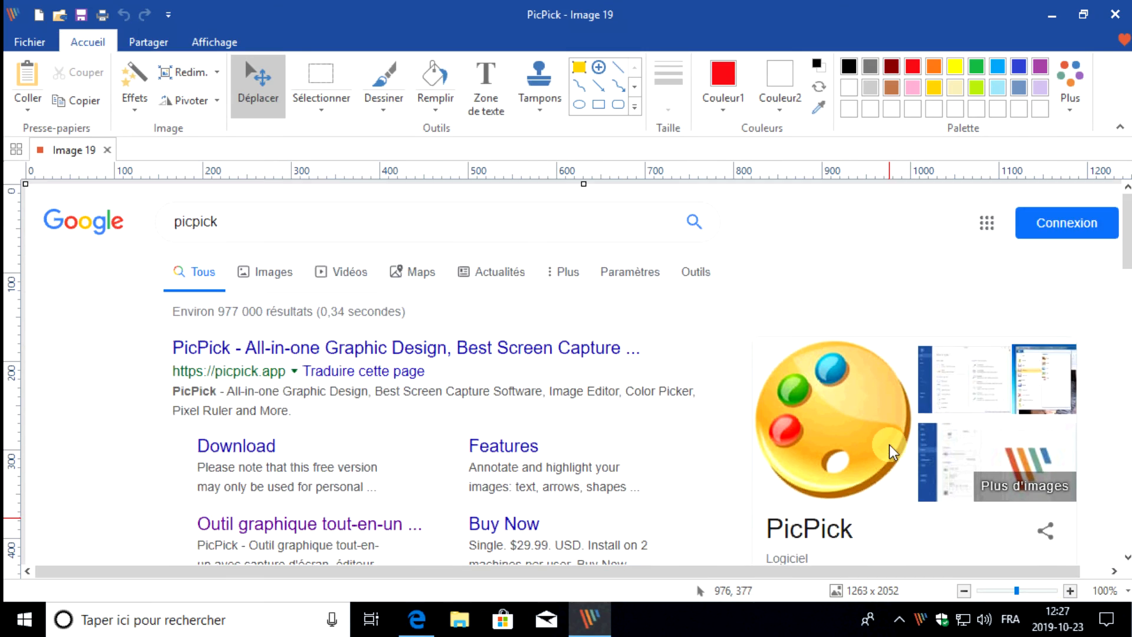
scroll(889, 444, "down", 12)
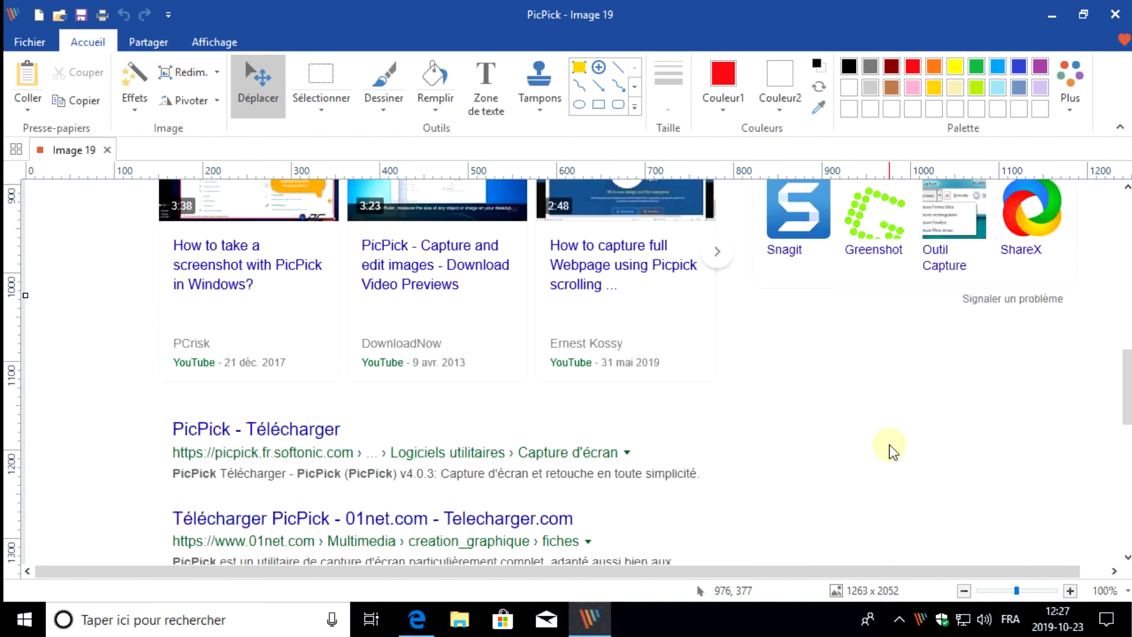
scroll(888, 445, "down", 5)
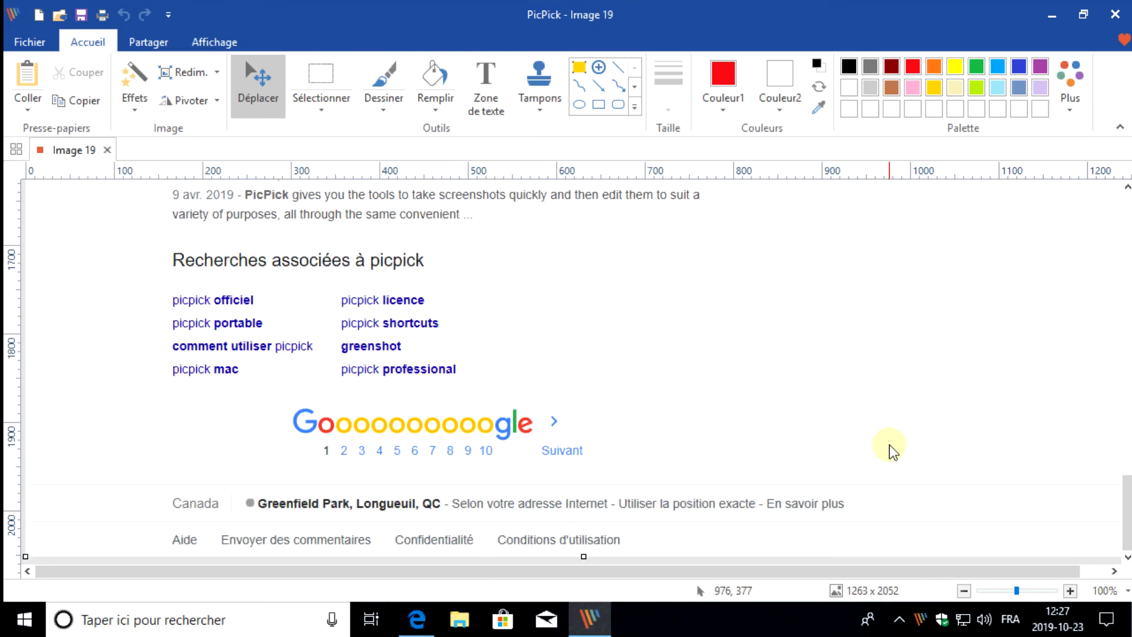
scroll(888, 452, "up", 15)
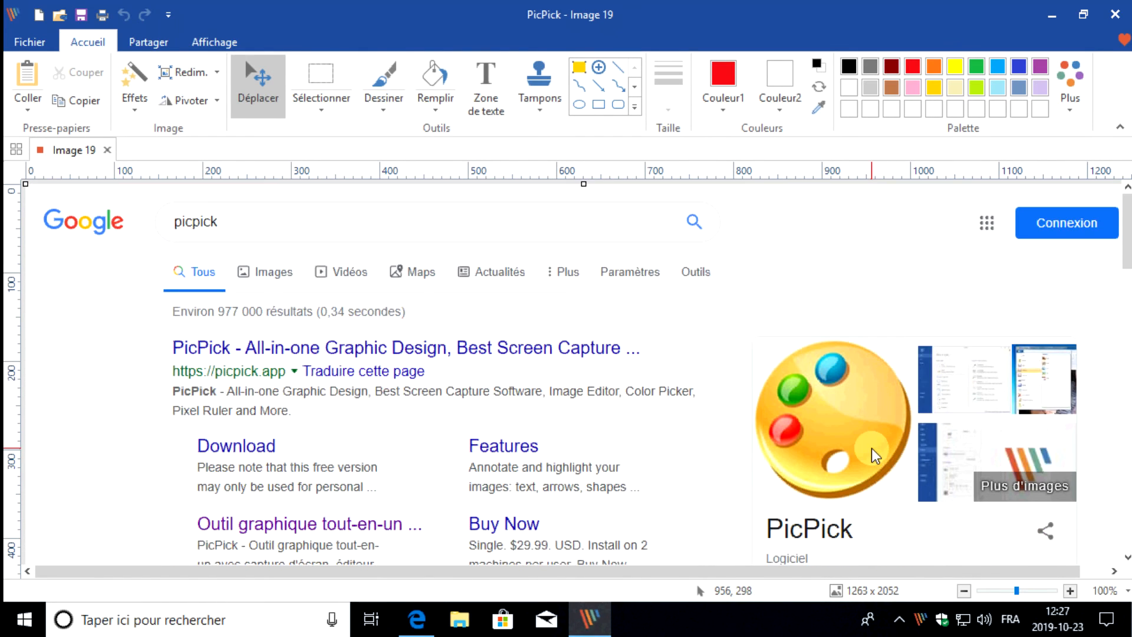